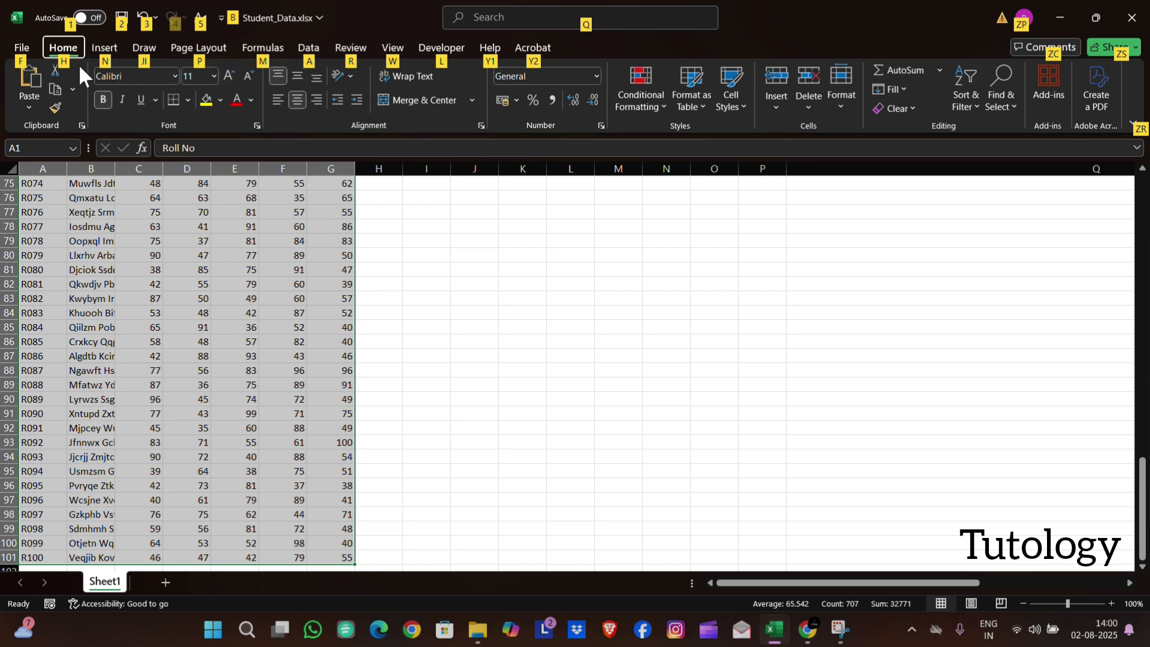
AutoFit the column widths of the selected student data table
{"action": "key", "text": "h"}
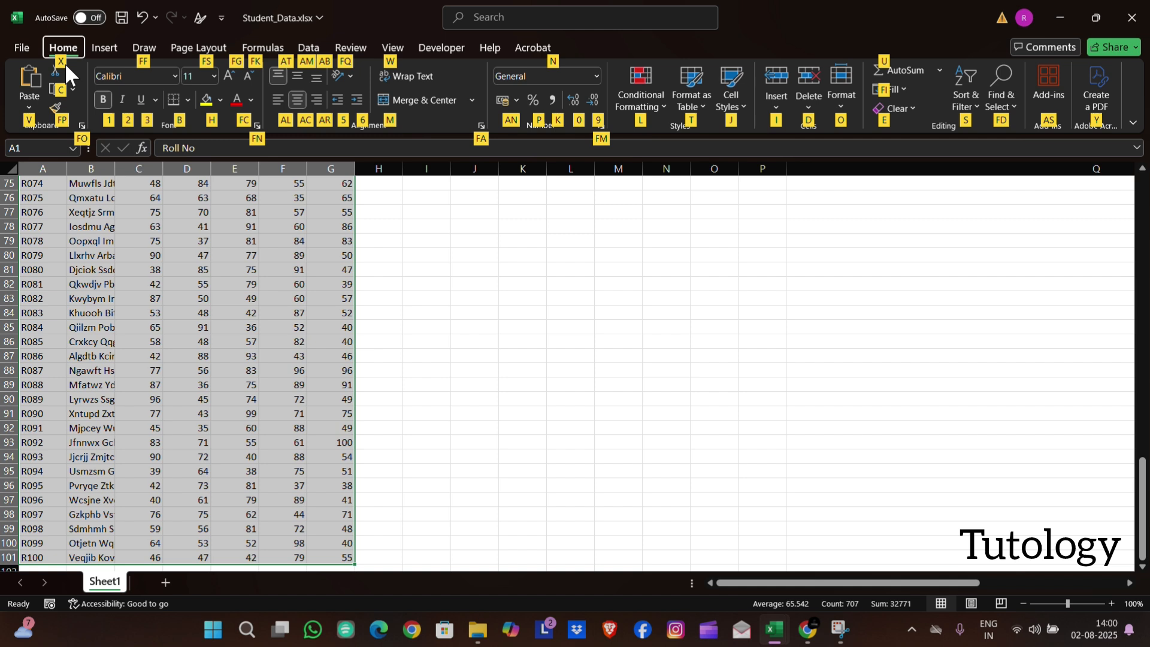
{"action": "key", "text": "o"}
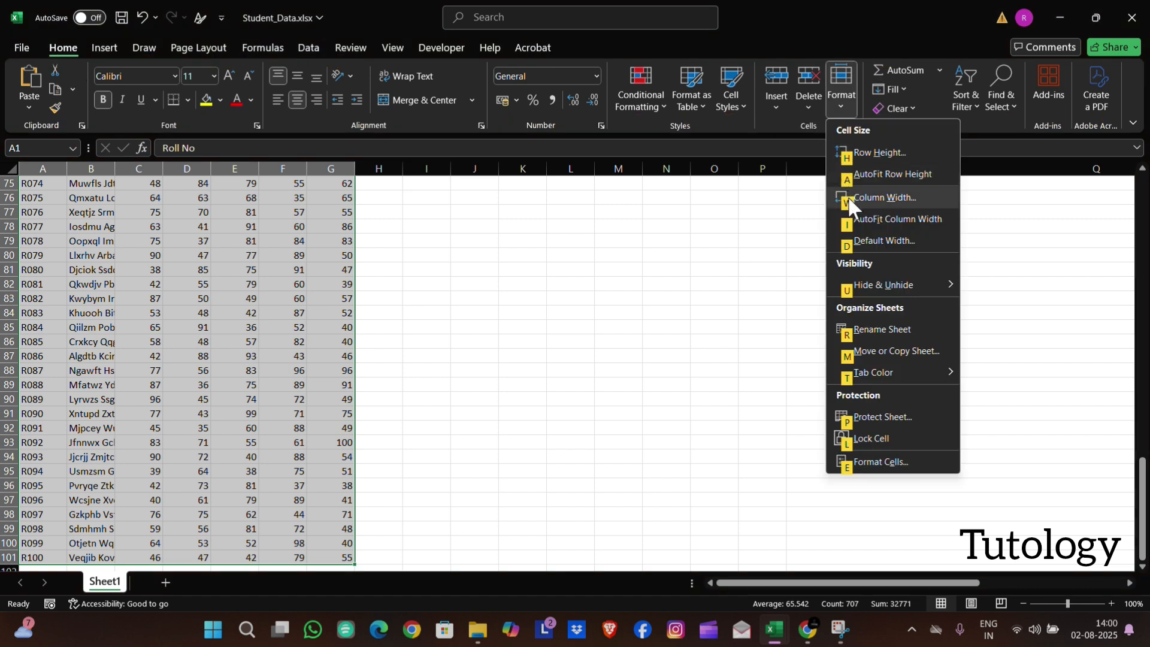
{"action": "key", "text": "i"}
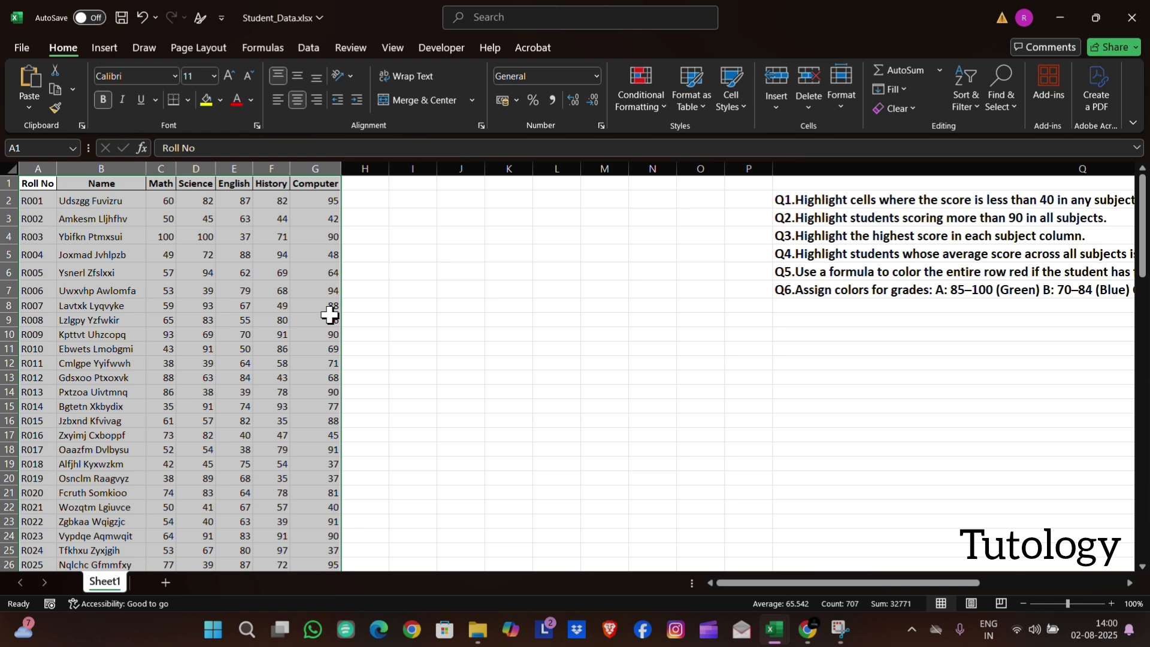
Apply All Borders to the whole student data table
{"action": "key", "text": "alt"}
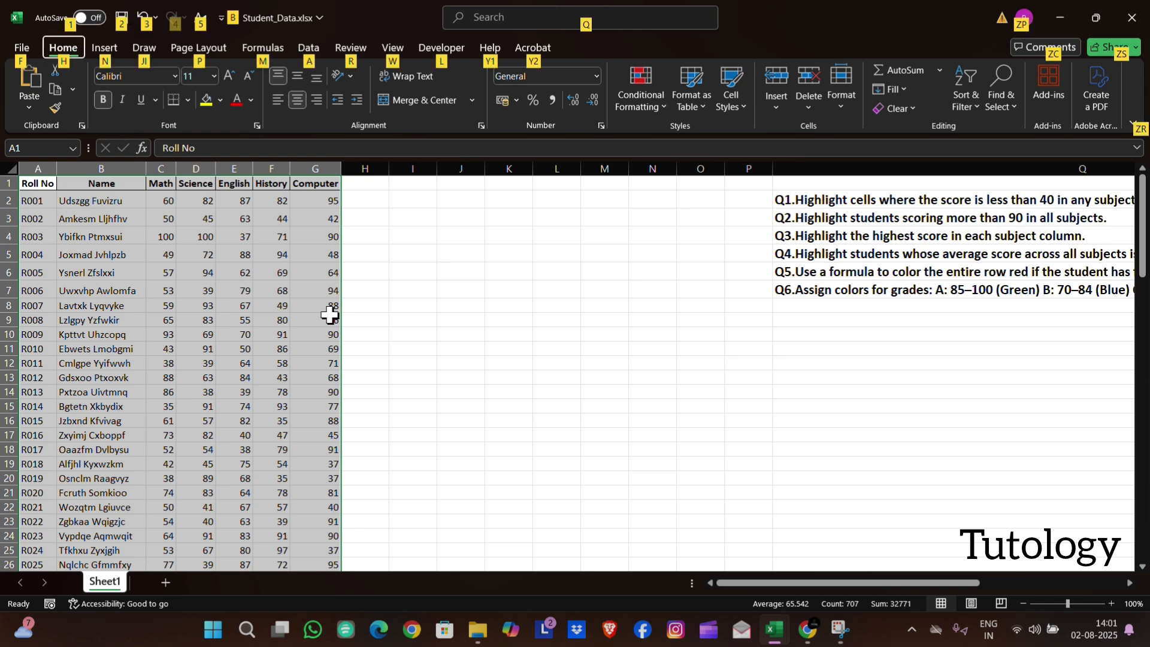
{"action": "key", "text": "h"}
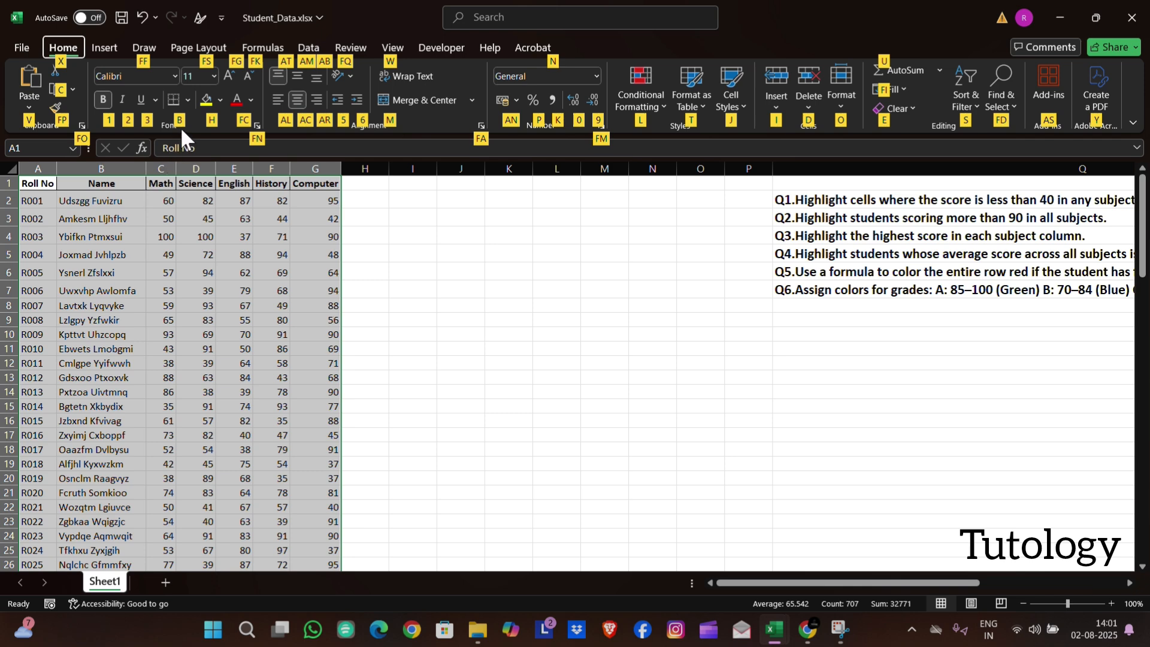
{"action": "key", "text": "b"}
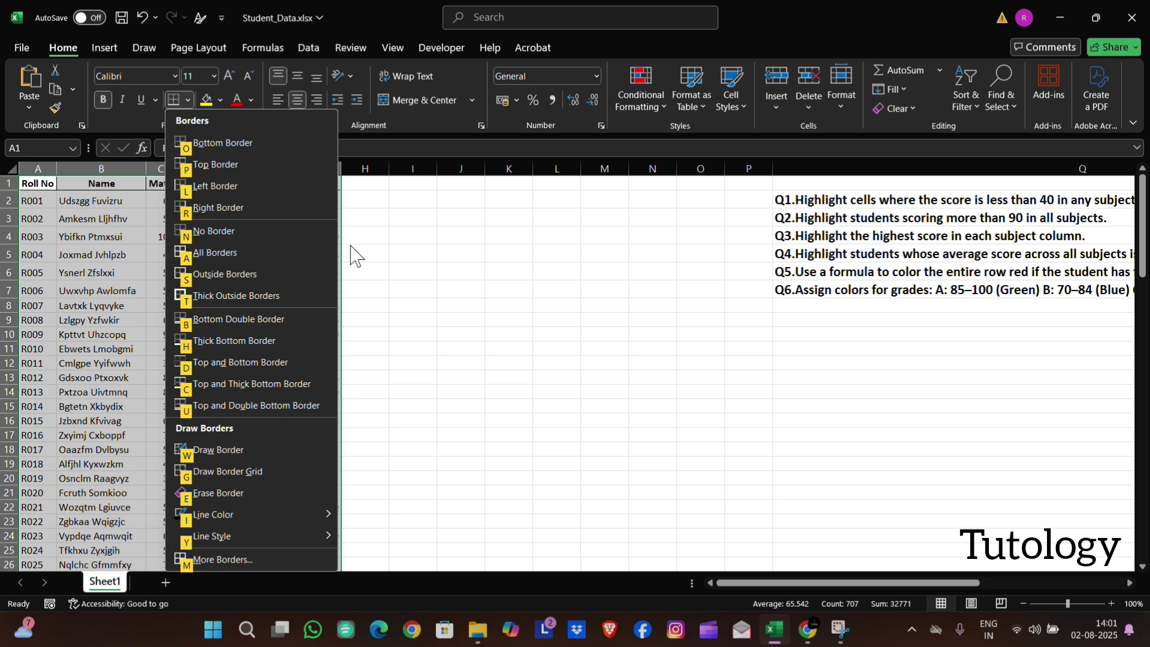
{"action": "key", "text": "Escape"}
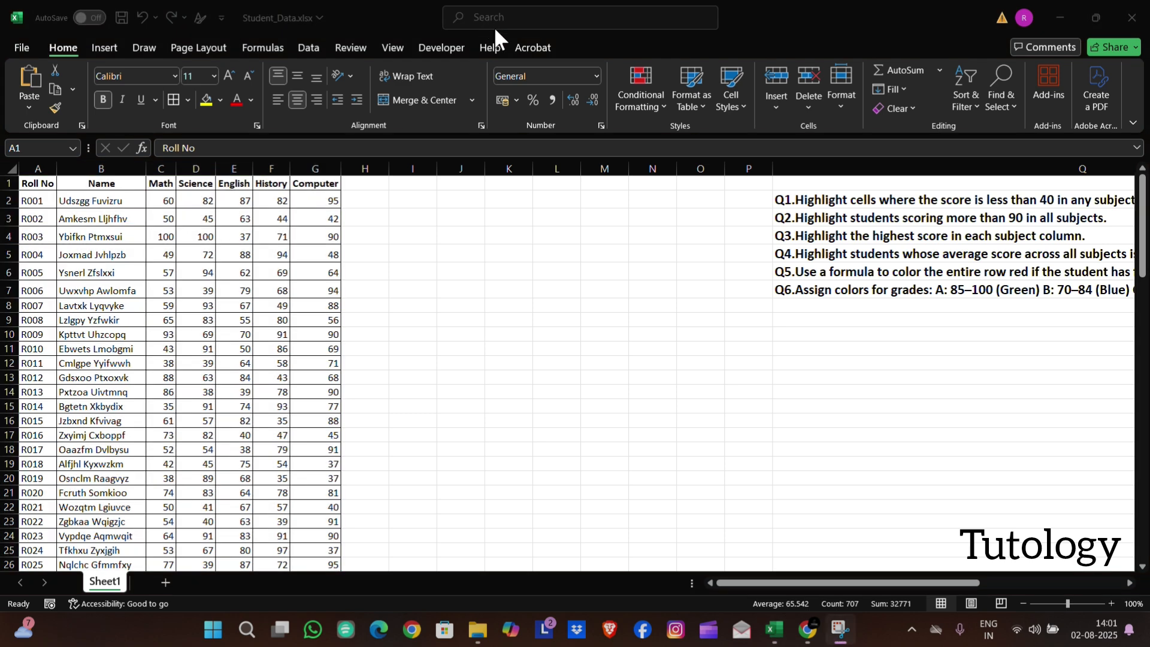
Enter the notes "Resize coloum and row = CtrlA + Alt + H + O + I" in Q12 and "All Border = CtrlA + Alt + H + B + A" in Q13
{"action": "left_click", "coordinate": [806, 363]}
{"action": "type", "text": "Resize coloum and row = CtrlA + Alt + H + O + I"}
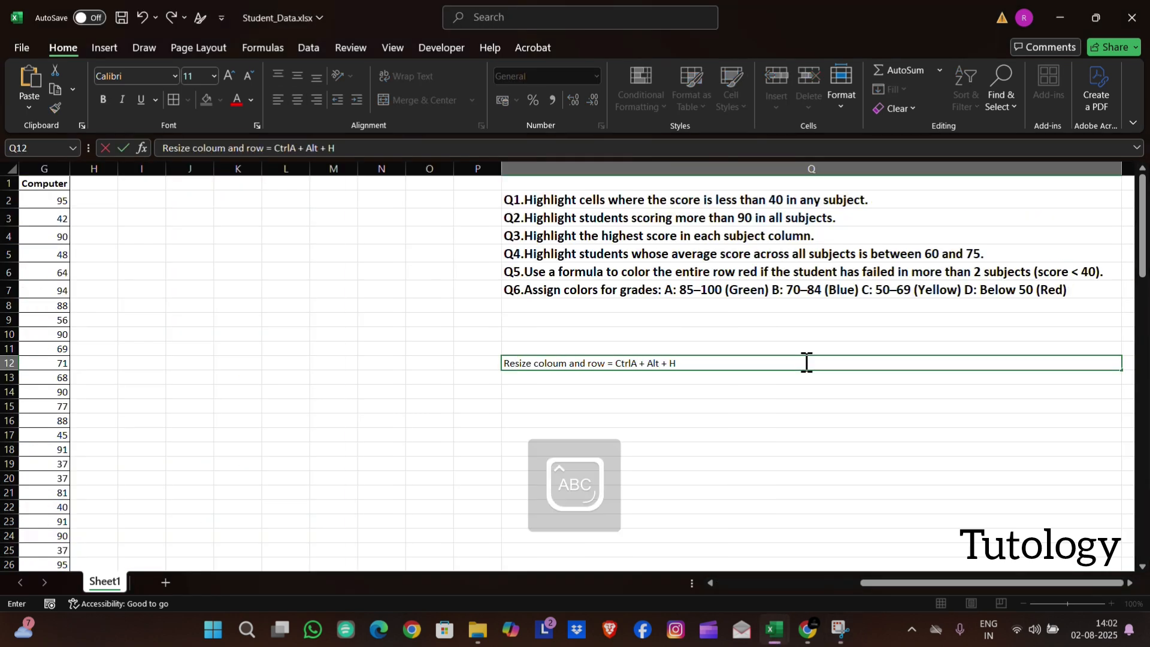
{"action": "key", "text": "Return"}
{"action": "type", "text": "All Border = CtrlA + Alt + H + B + A"}
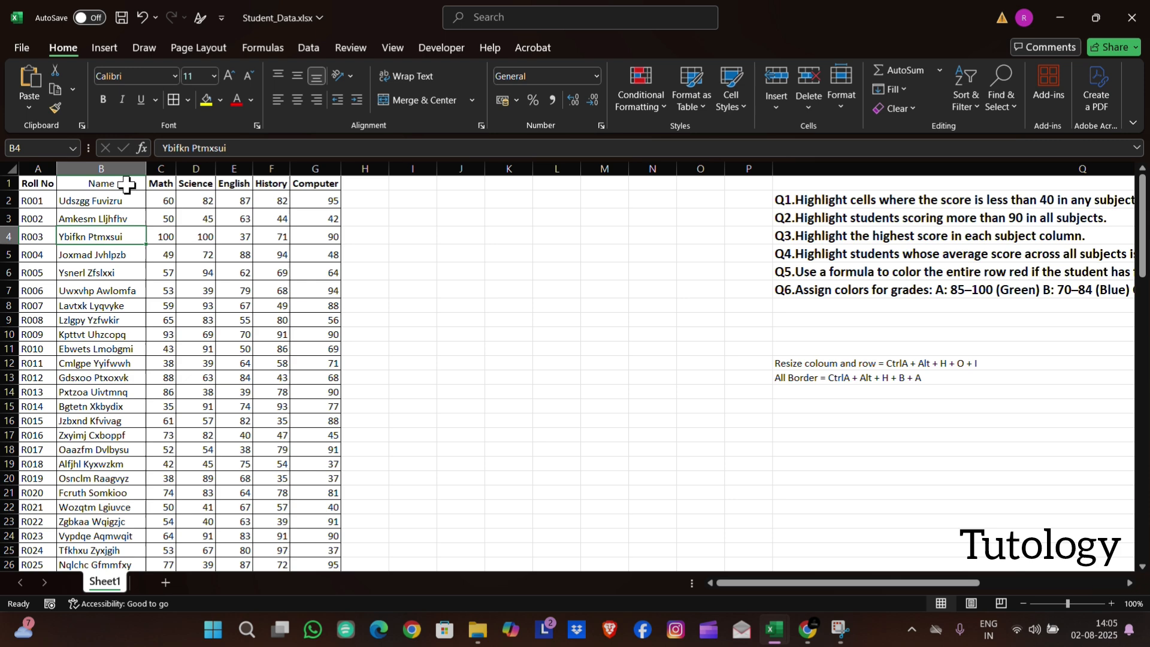
Make the entire Name column bold
{"action": "left_click", "coordinate": [127, 184]}
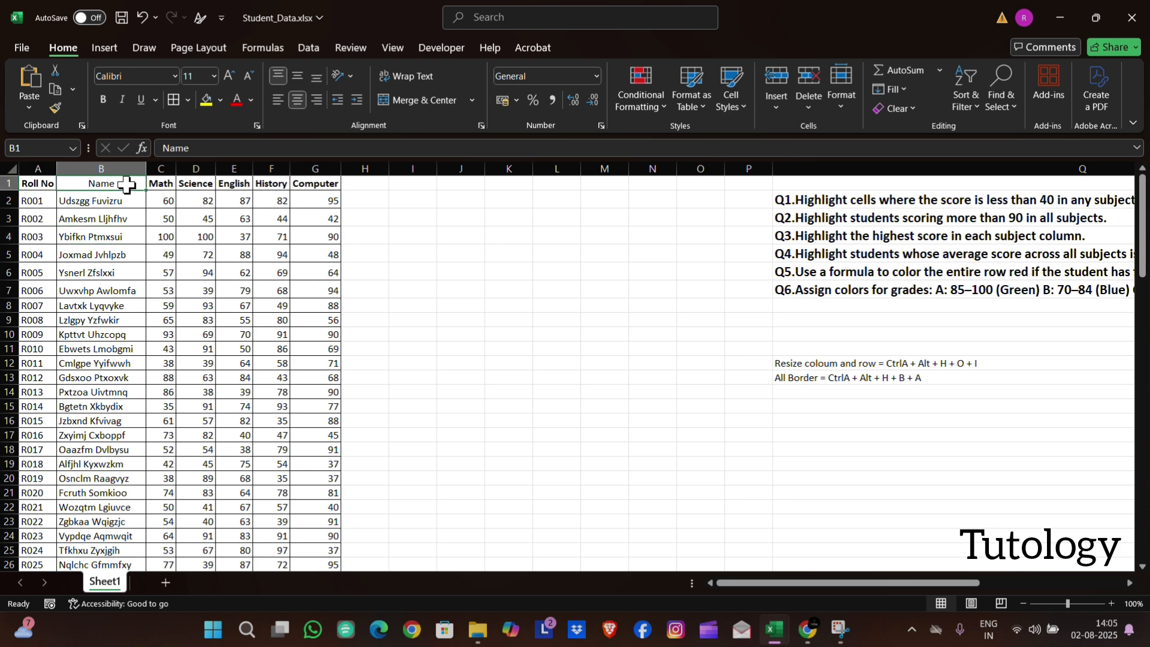
{"action": "key", "text": "ctrl+space"}
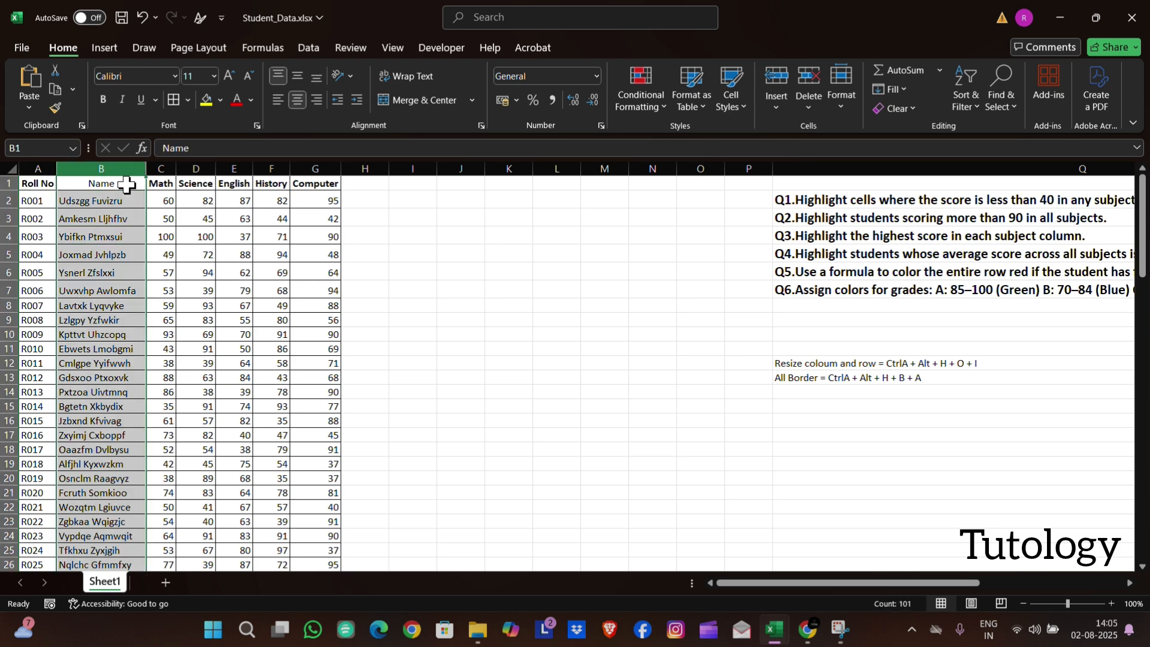
{"action": "key", "text": "alt"}
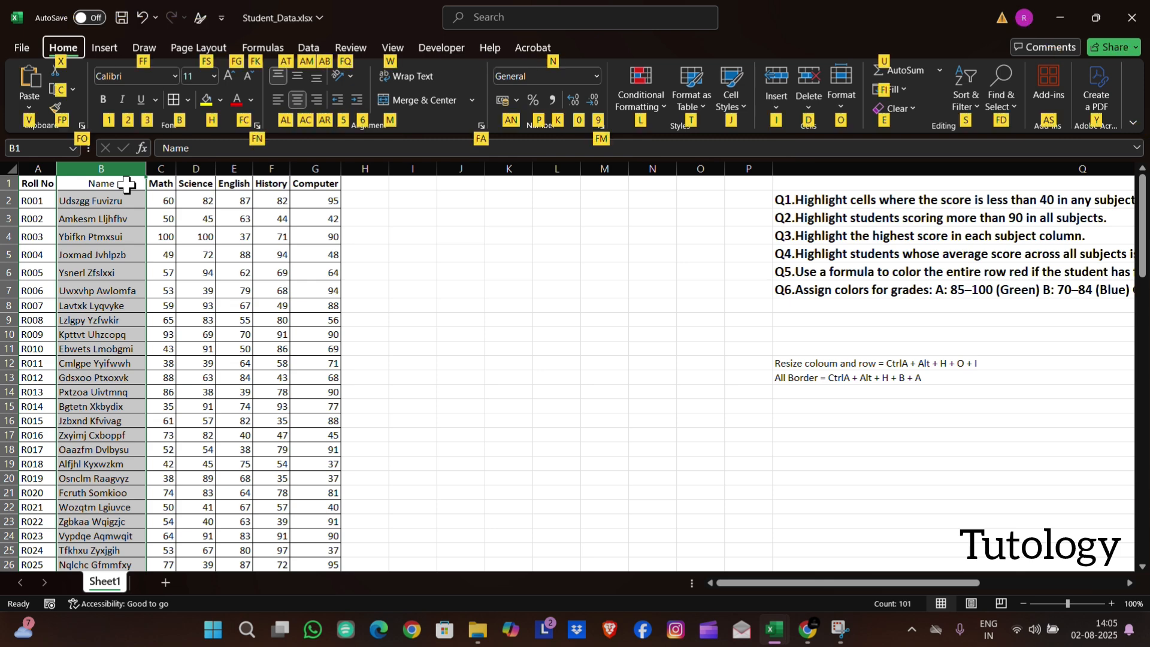
{"action": "key", "text": "1"}
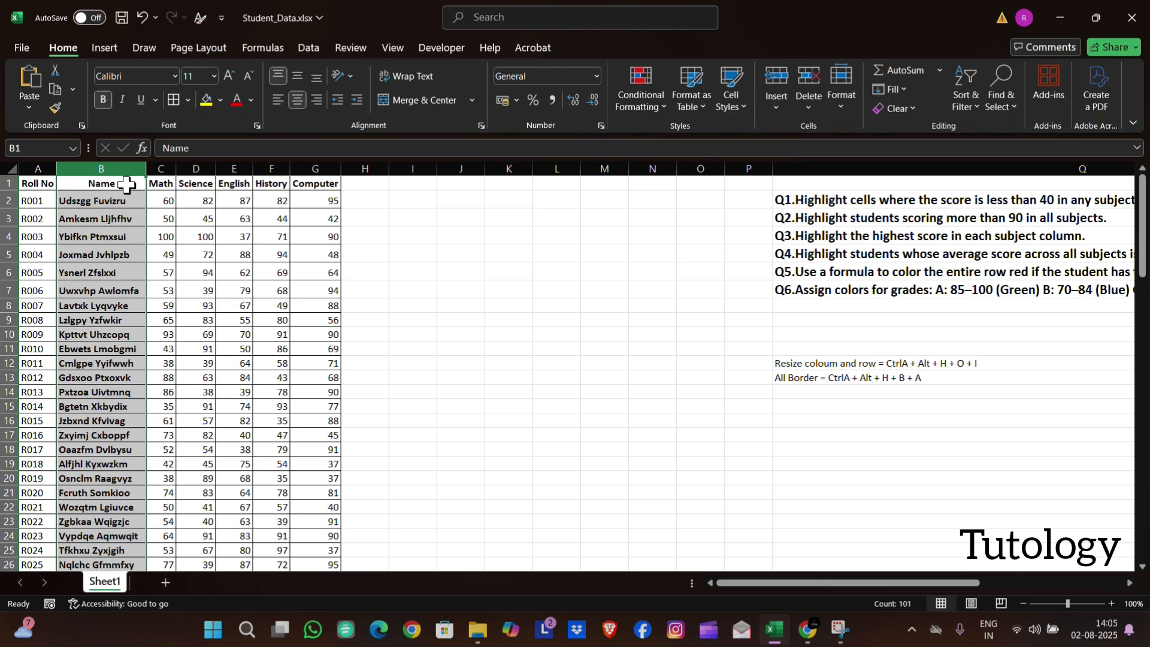
{"action": "scroll", "coordinate": [359, 246], "scroll_direction": "down", "scroll_amount": 8}
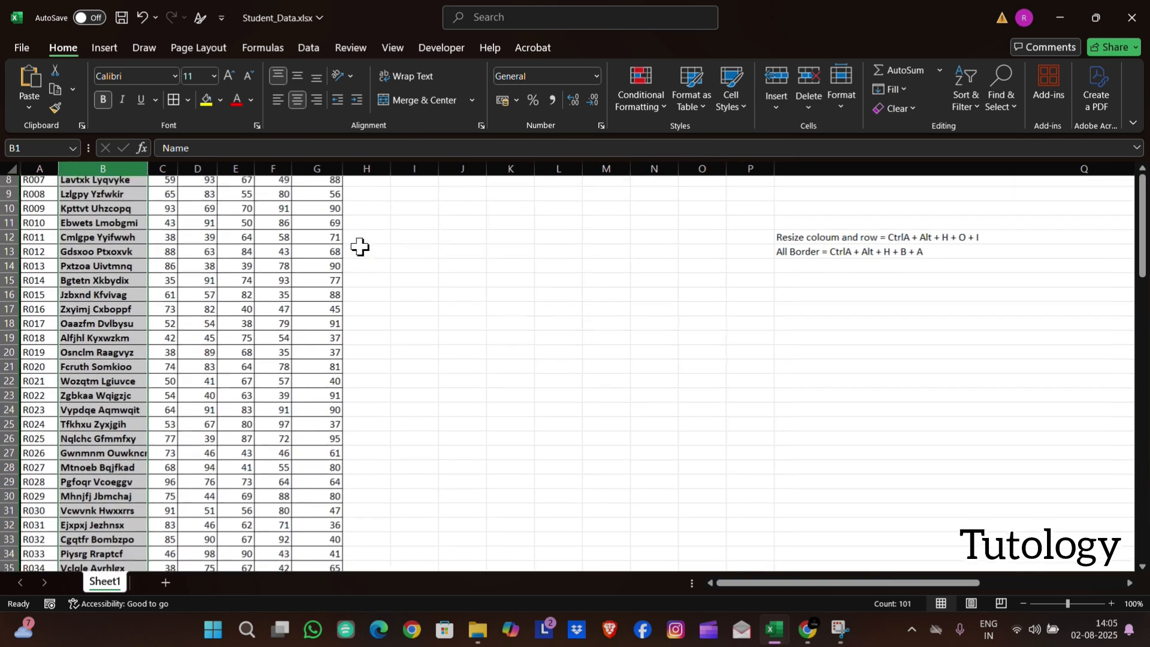
{"action": "scroll", "coordinate": [361, 246], "scroll_direction": "down", "scroll_amount": 1}
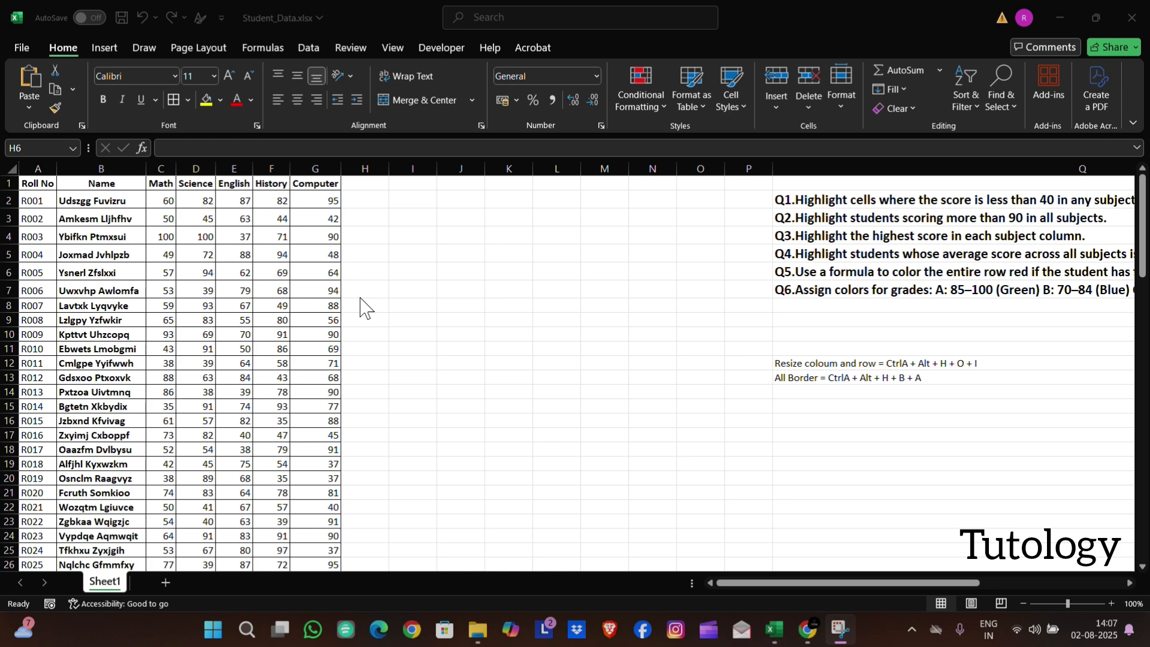
Freeze the top row of the sheet and check the headers while moving through the student records
{"action": "scroll", "coordinate": [362, 307], "scroll_direction": "down", "scroll_amount": 4}
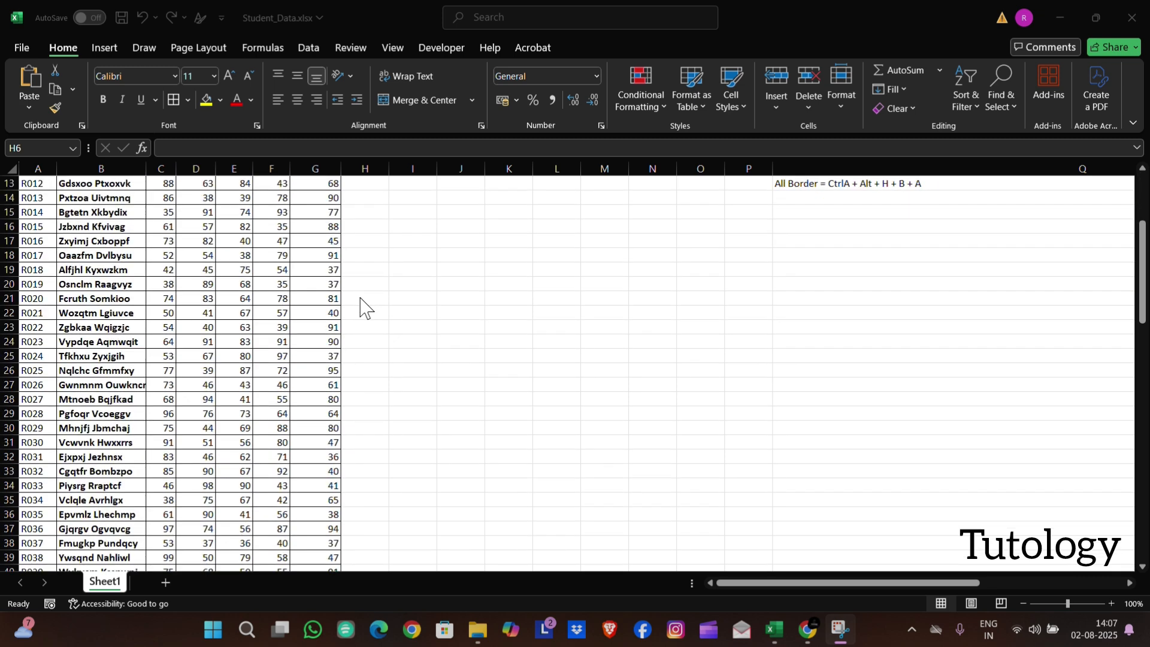
{"action": "scroll", "coordinate": [362, 307], "scroll_direction": "up", "scroll_amount": 4}
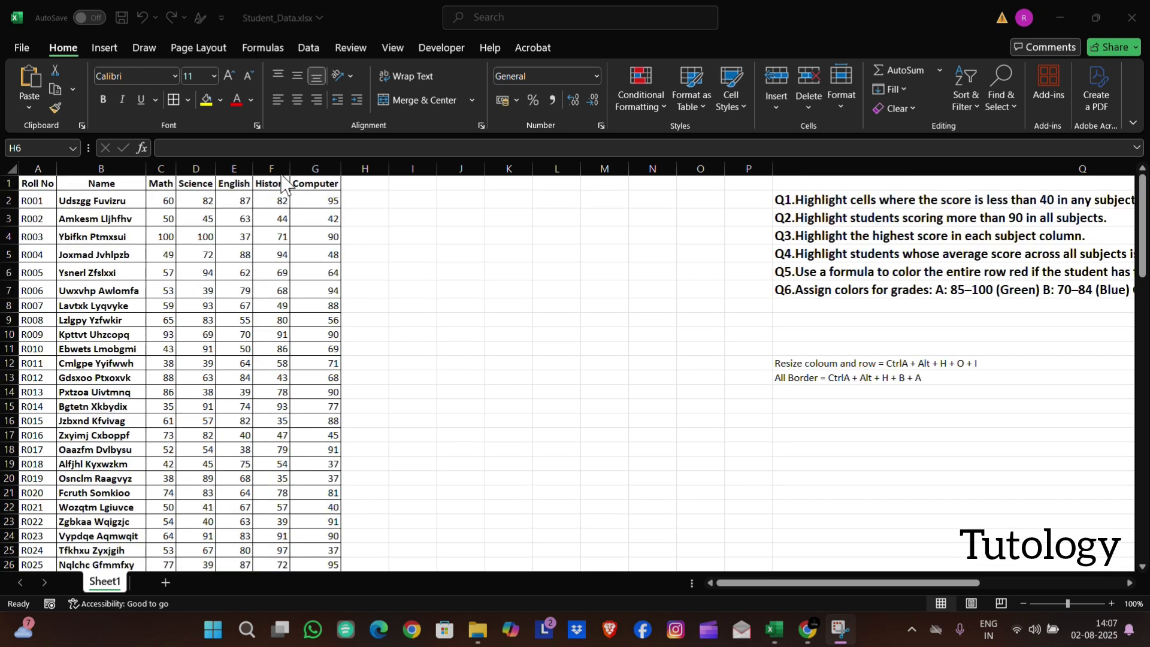
{"action": "scroll", "coordinate": [267, 323], "scroll_direction": "down", "scroll_amount": 6}
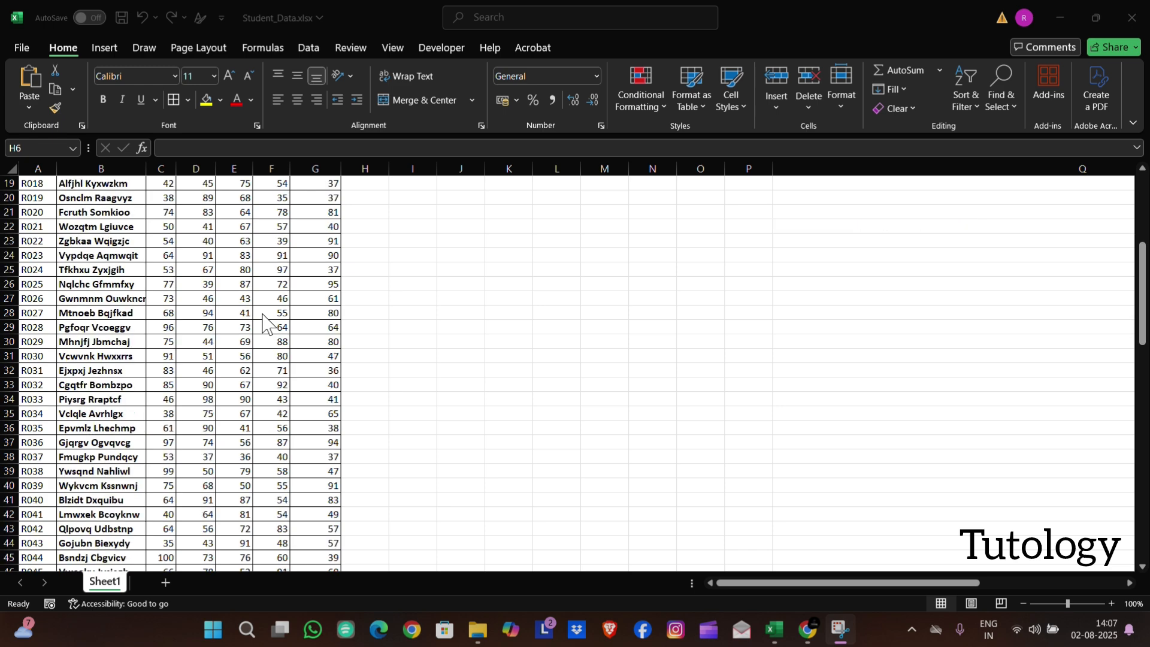
{"action": "scroll", "coordinate": [267, 324], "scroll_direction": "up", "scroll_amount": 6}
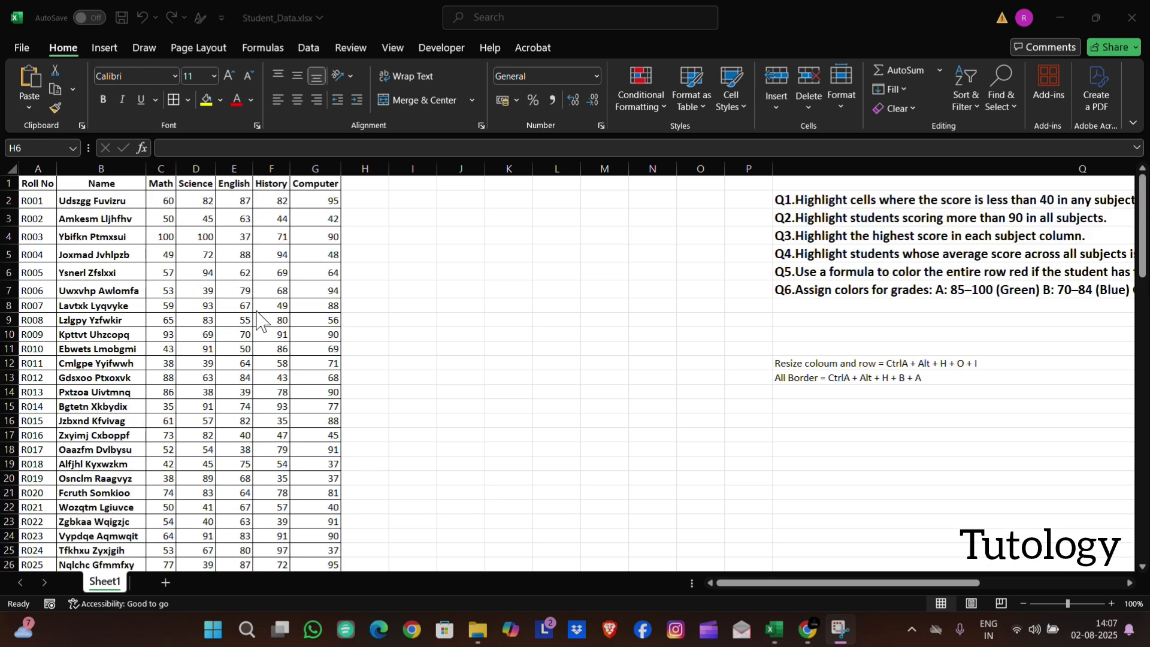
{"action": "left_click", "coordinate": [9, 183]}
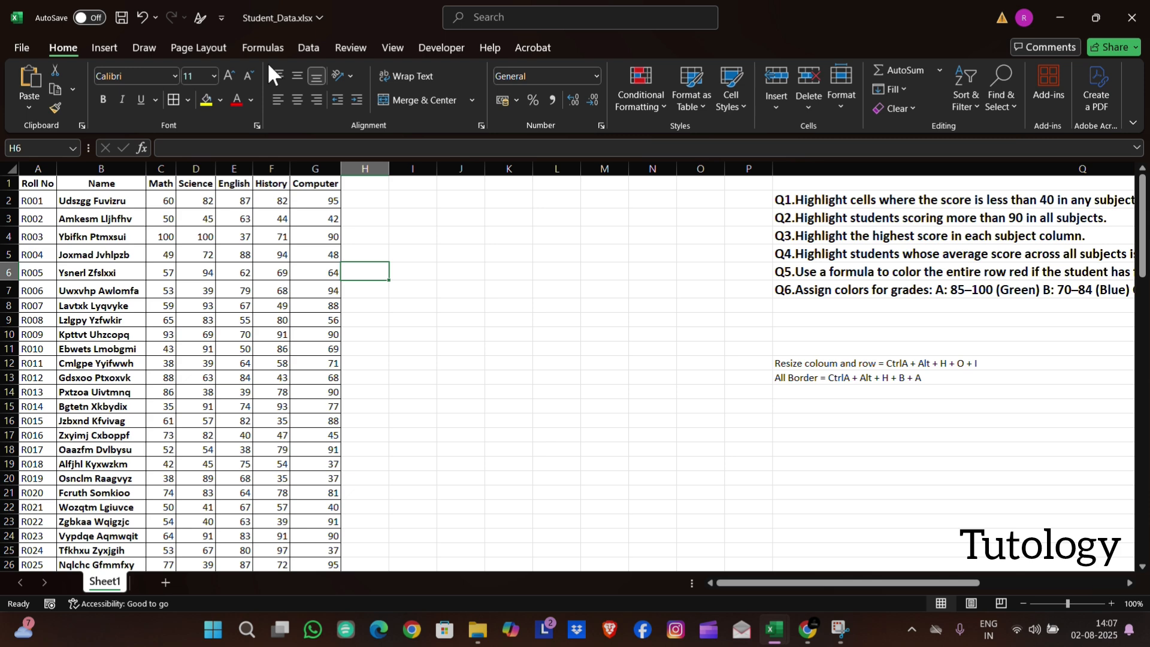
{"action": "left_click", "coordinate": [337, 43]}
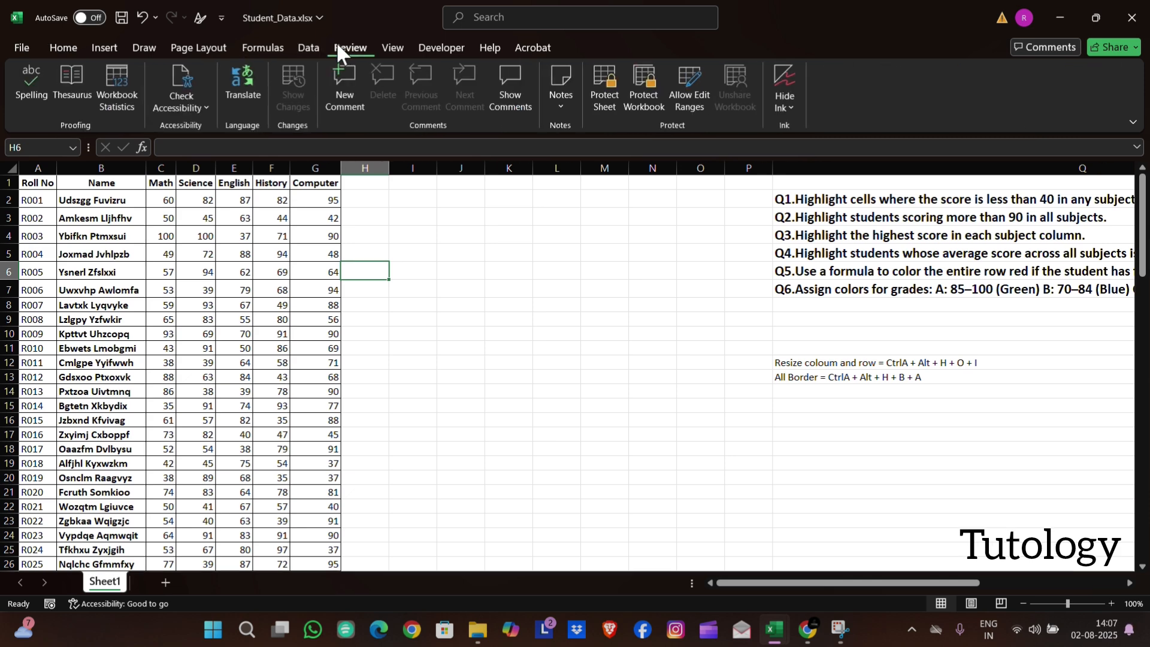
{"action": "left_click", "coordinate": [387, 48]}
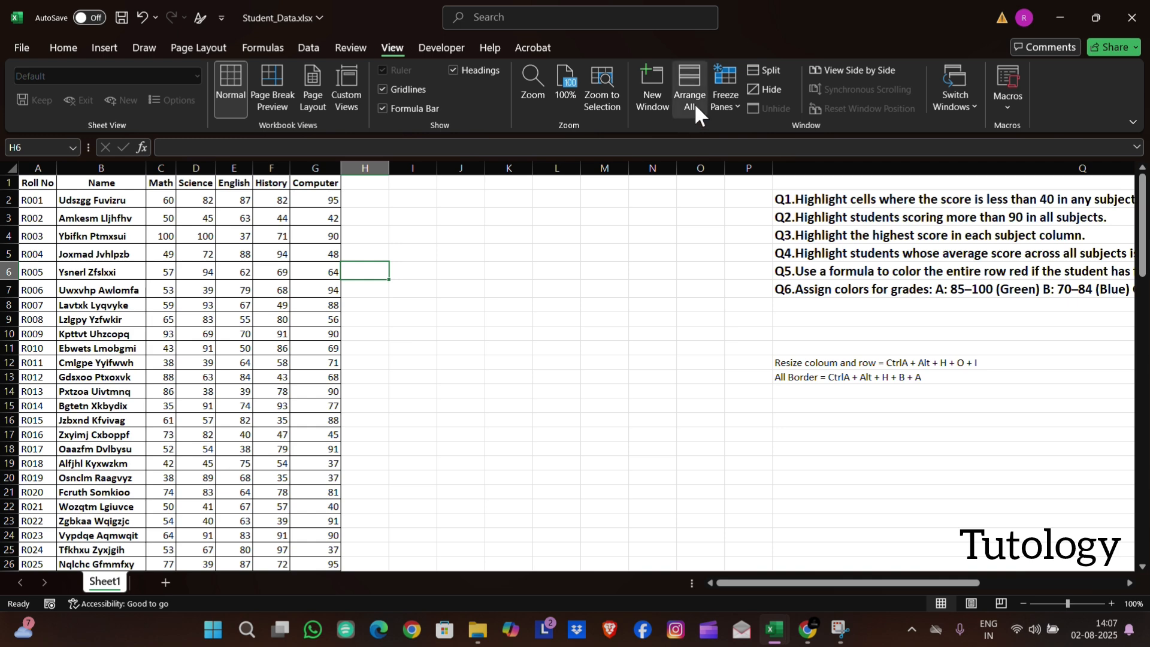
{"action": "left_click", "coordinate": [740, 113]}
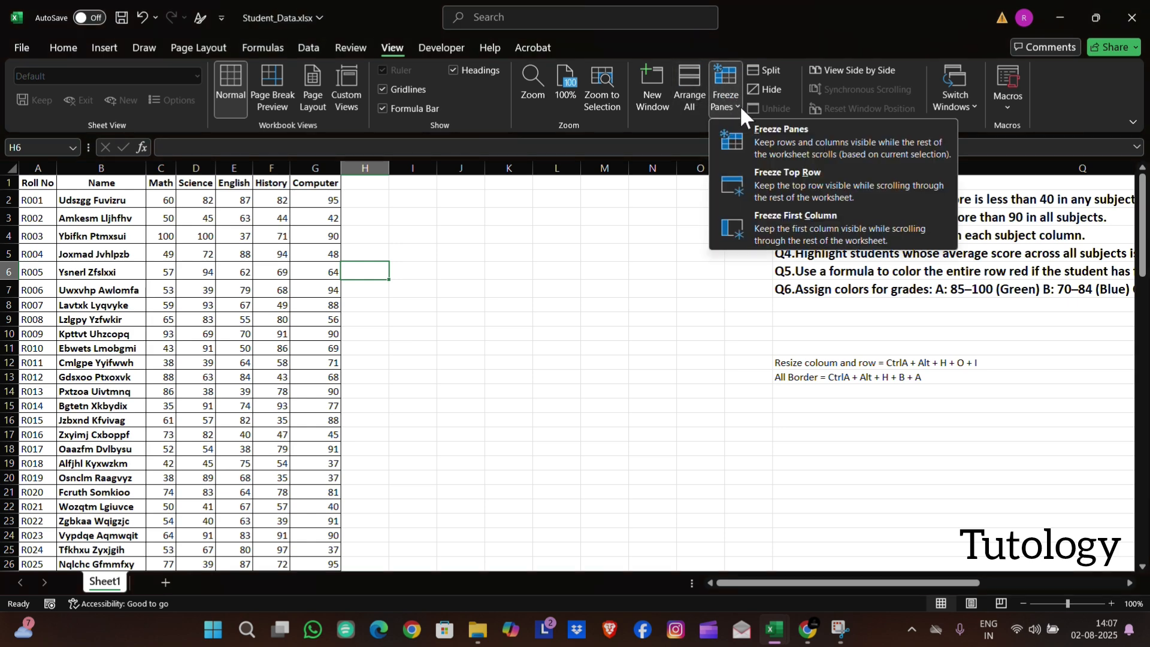
{"action": "left_click", "coordinate": [789, 177]}
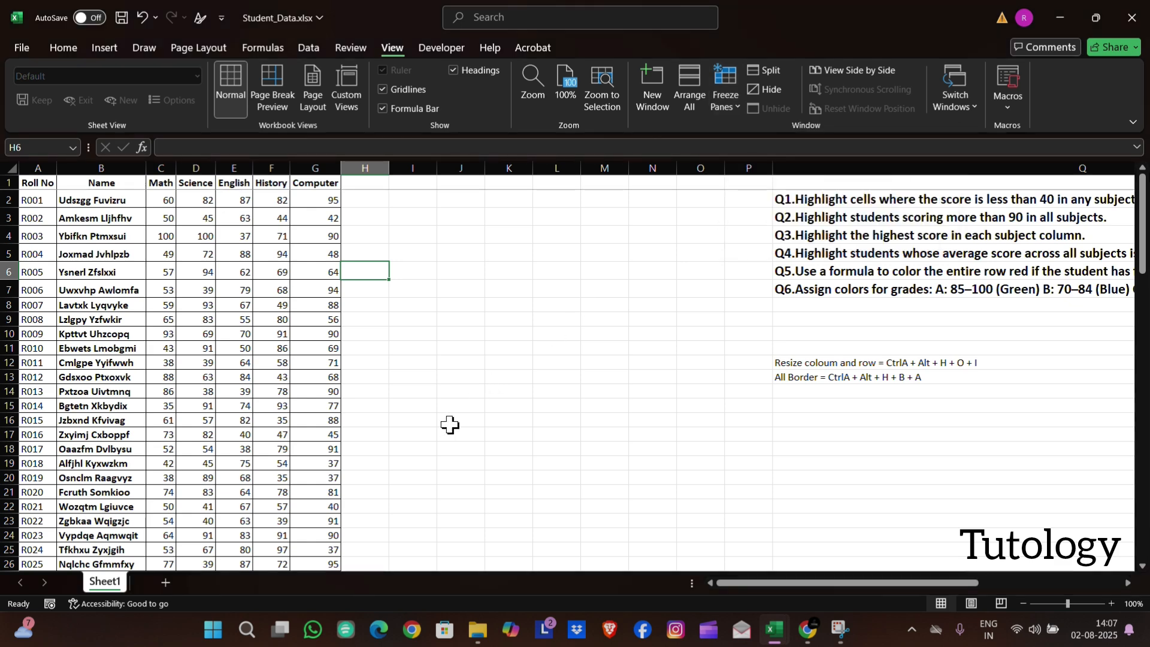
{"action": "scroll", "coordinate": [450, 425], "scroll_direction": "down", "scroll_amount": 5}
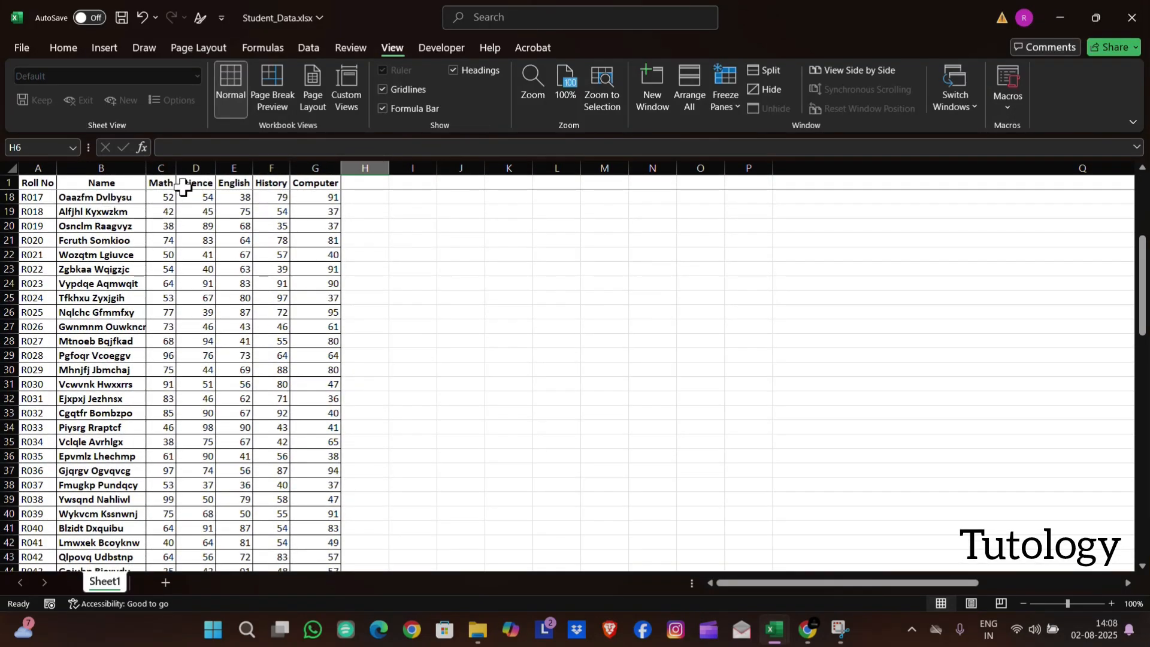
{"action": "scroll", "coordinate": [282, 335], "scroll_direction": "down", "scroll_amount": 10}
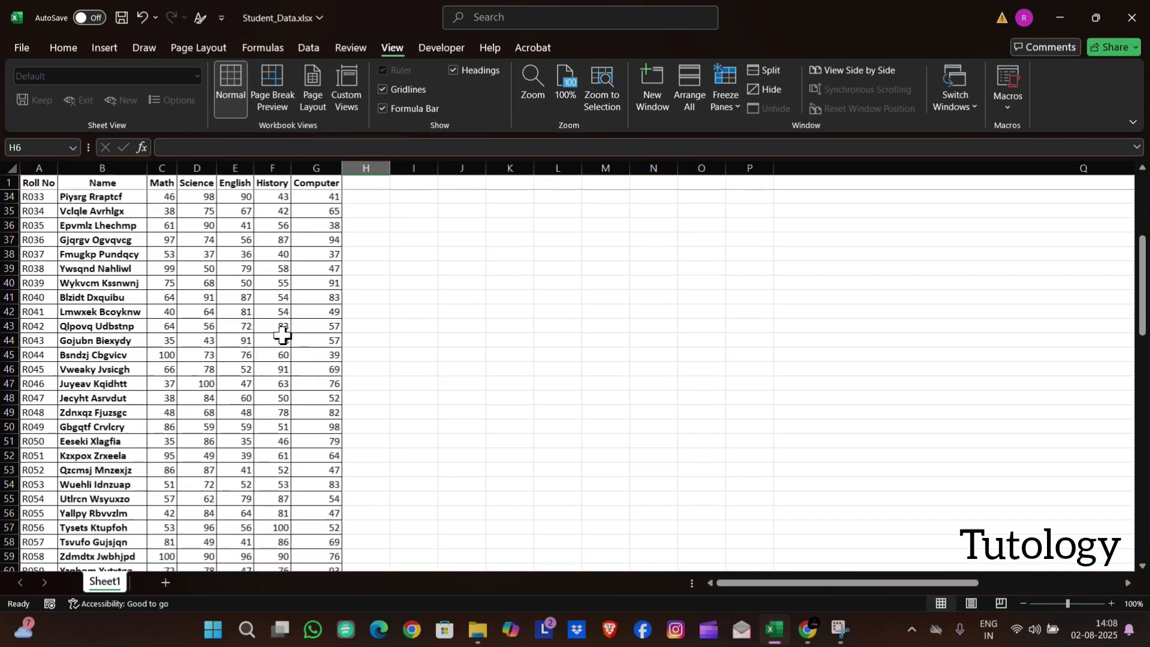
{"action": "scroll", "coordinate": [282, 335], "scroll_direction": "up", "scroll_amount": 15}
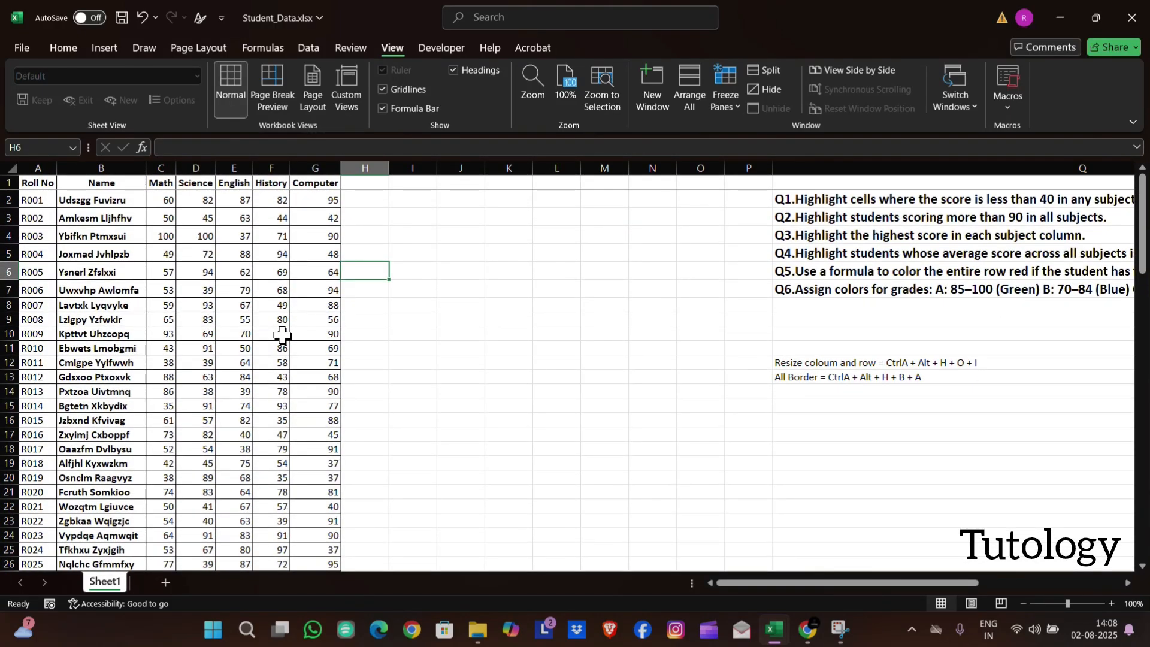
Add a "Total" header in H1 and AutoSum the first student's scores, C2:G2, in H2
{"action": "left_click", "coordinate": [70, 48]}
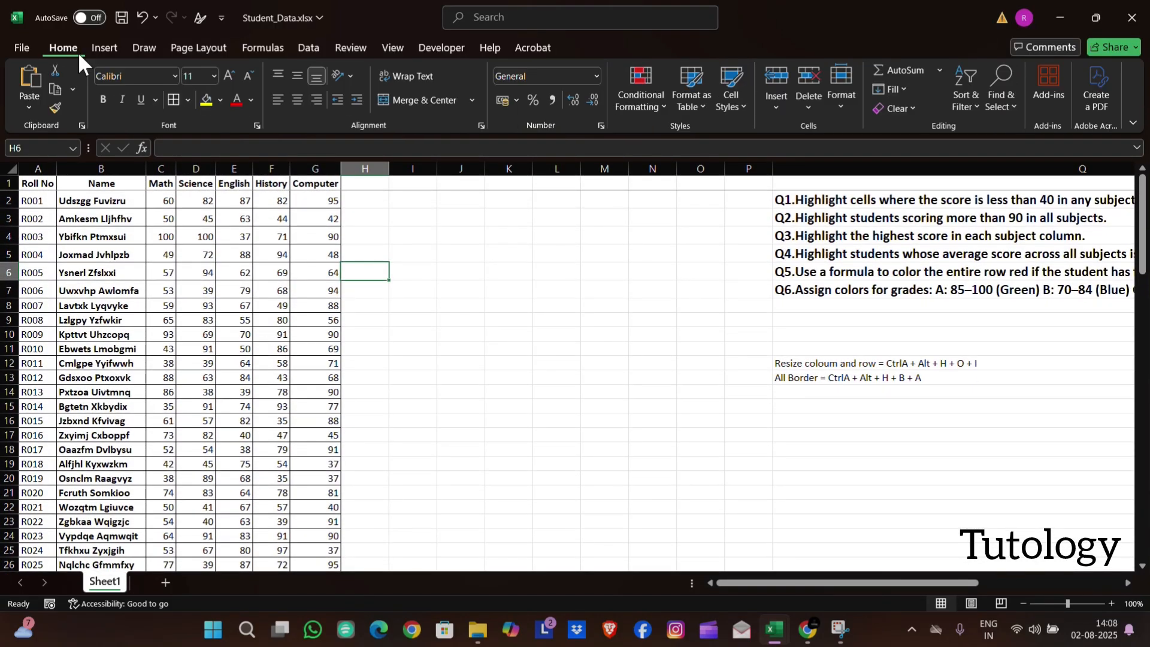
{"action": "left_click", "coordinate": [365, 185]}
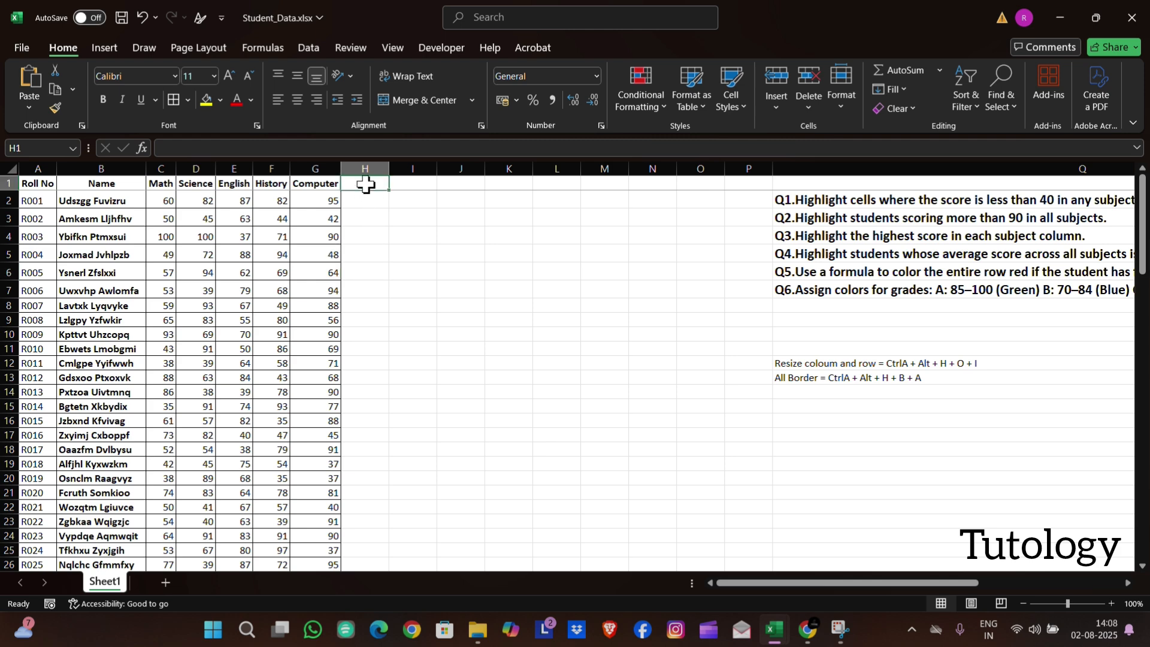
{"action": "type", "text": "Total"}
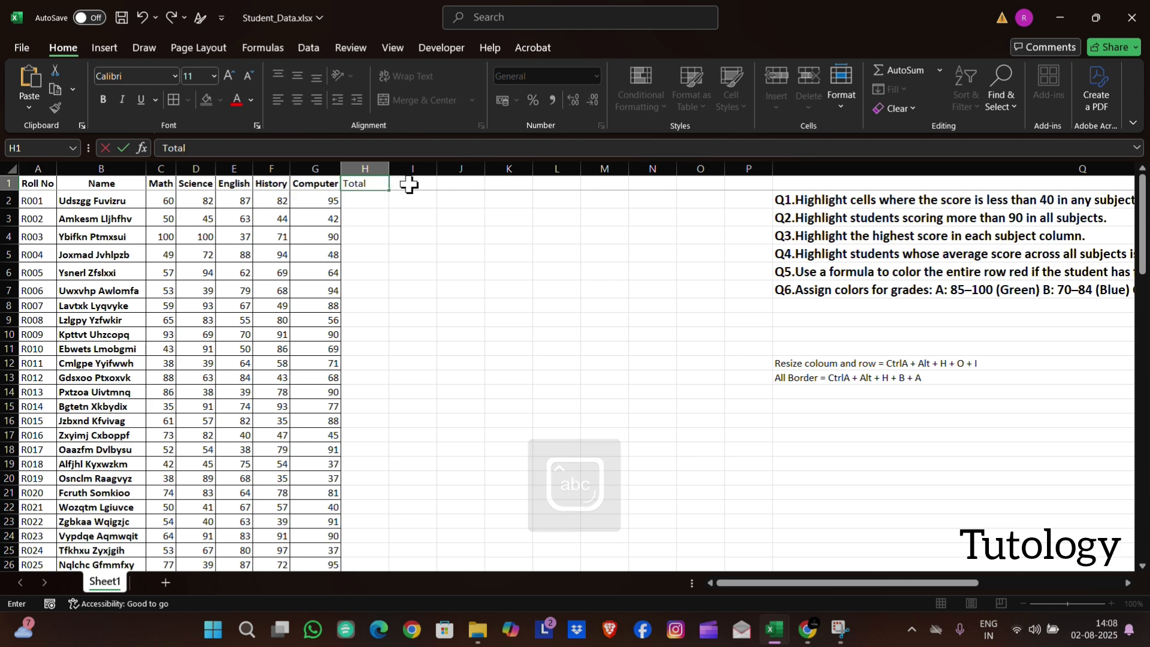
{"action": "key", "text": "Return"}
{"action": "key", "text": "alt+equal"}
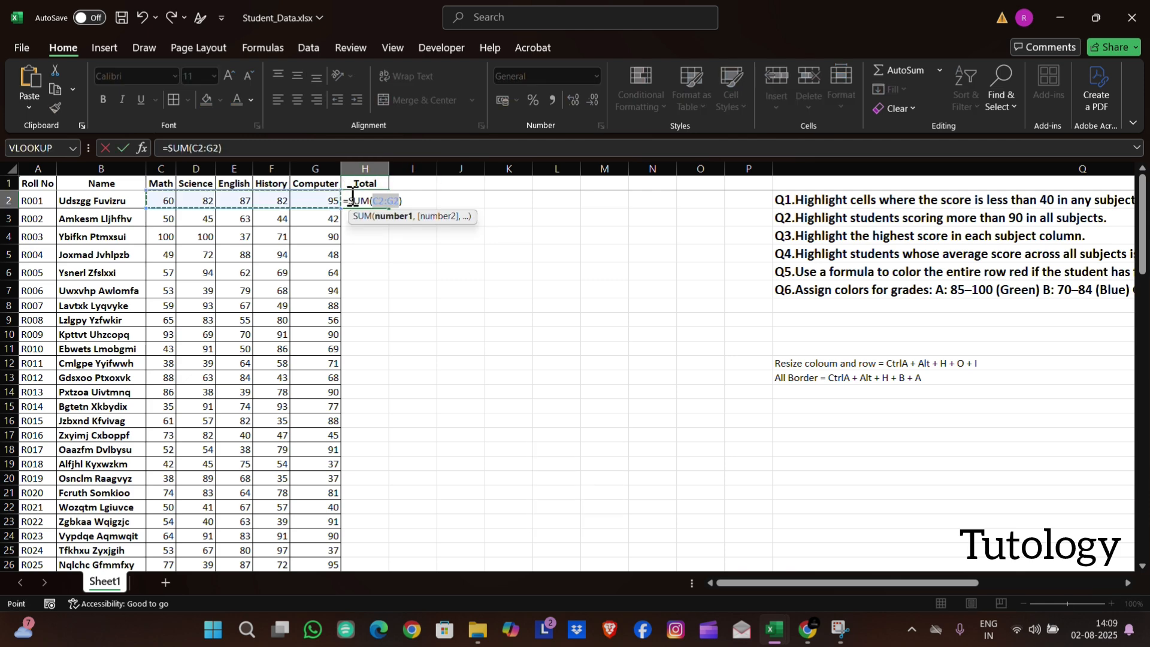
{"action": "key", "text": "Return"}
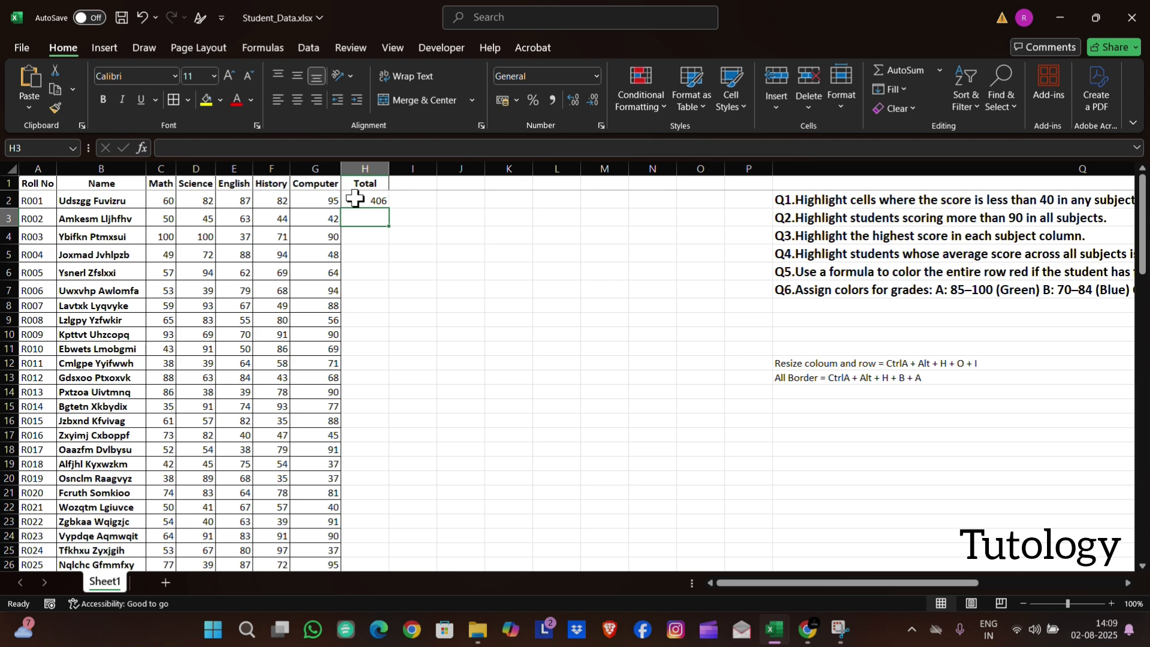
Enter the note "Auto Sum = Alt =" in Q14 below the other shortcut notes
{"action": "left_click", "coordinate": [793, 393]}
{"action": "type", "text": "Auto Sum = Alt ="}
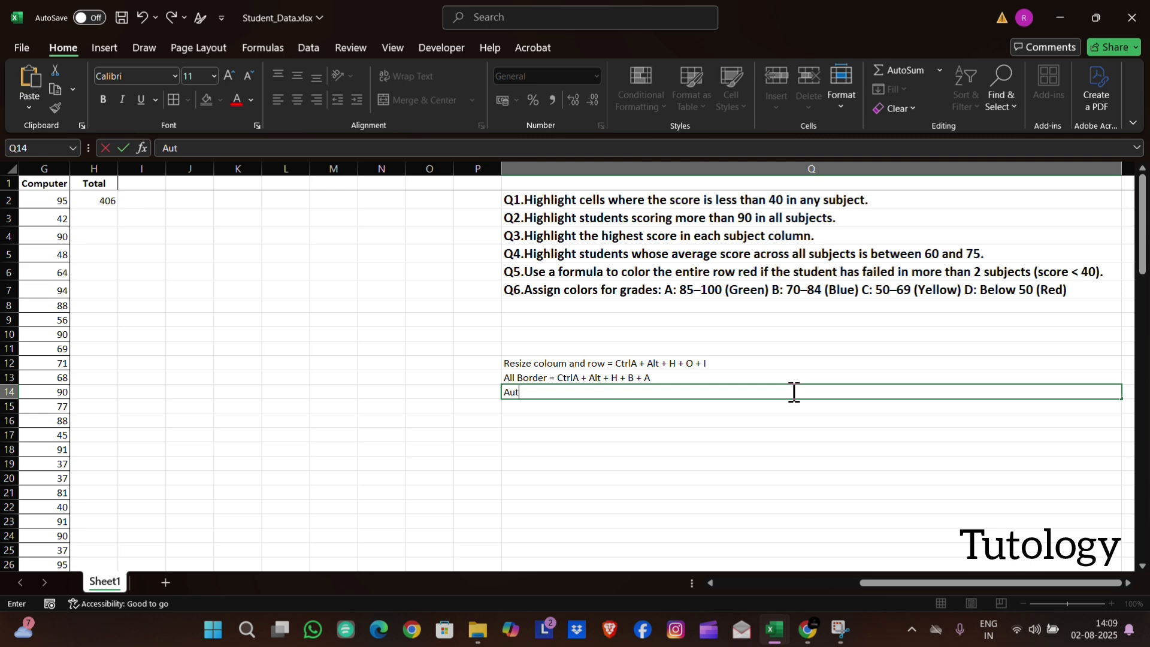
{"action": "left_click", "coordinate": [365, 201]}
AutoSum the second student's scores, C3:G3, in H3 and fill the formula down the Total column for all remaining students
{"action": "left_click", "coordinate": [372, 219]}
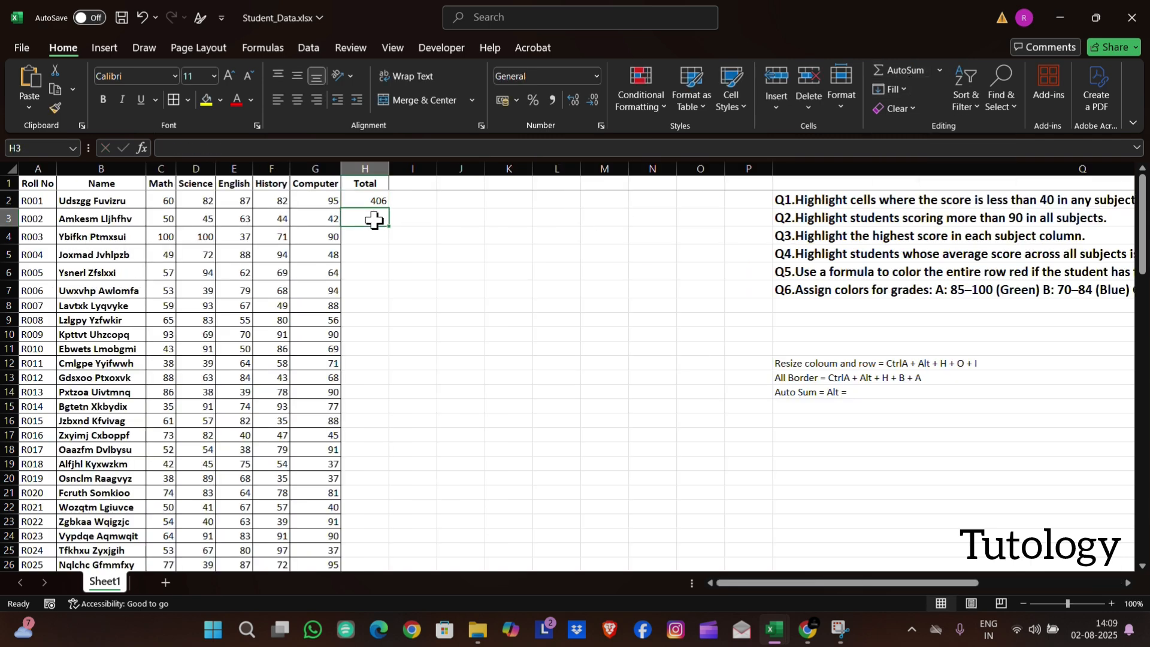
{"action": "left_click", "coordinate": [940, 71]}
{"action": "left_click", "coordinate": [932, 88]}
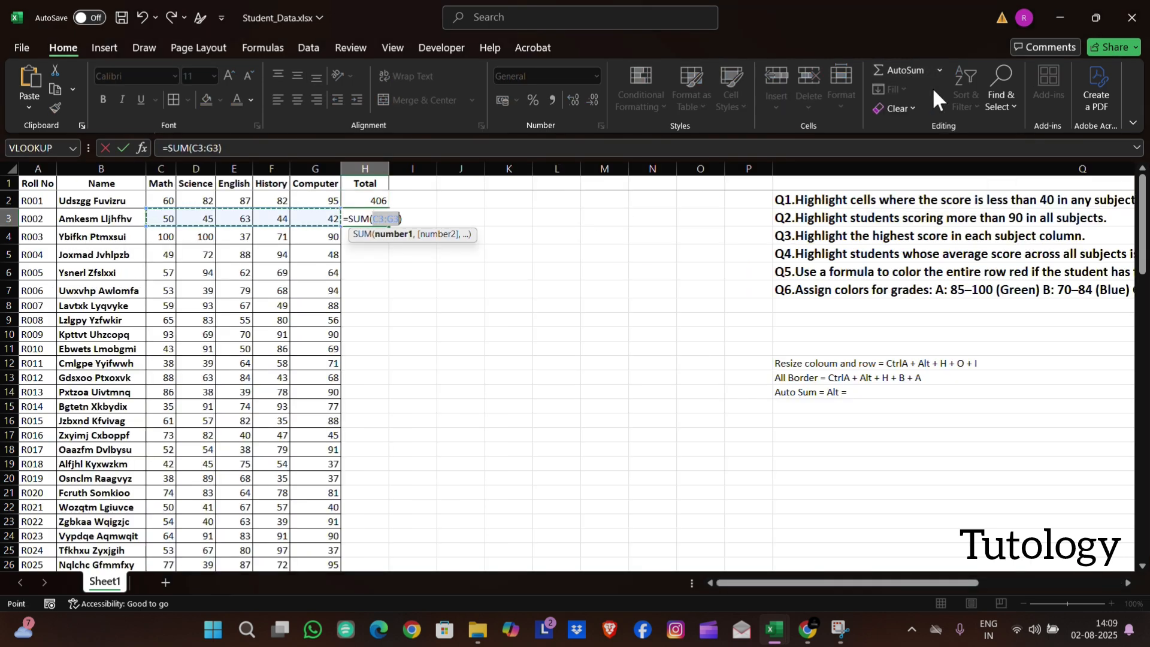
{"action": "key", "text": "ctrl+Return"}
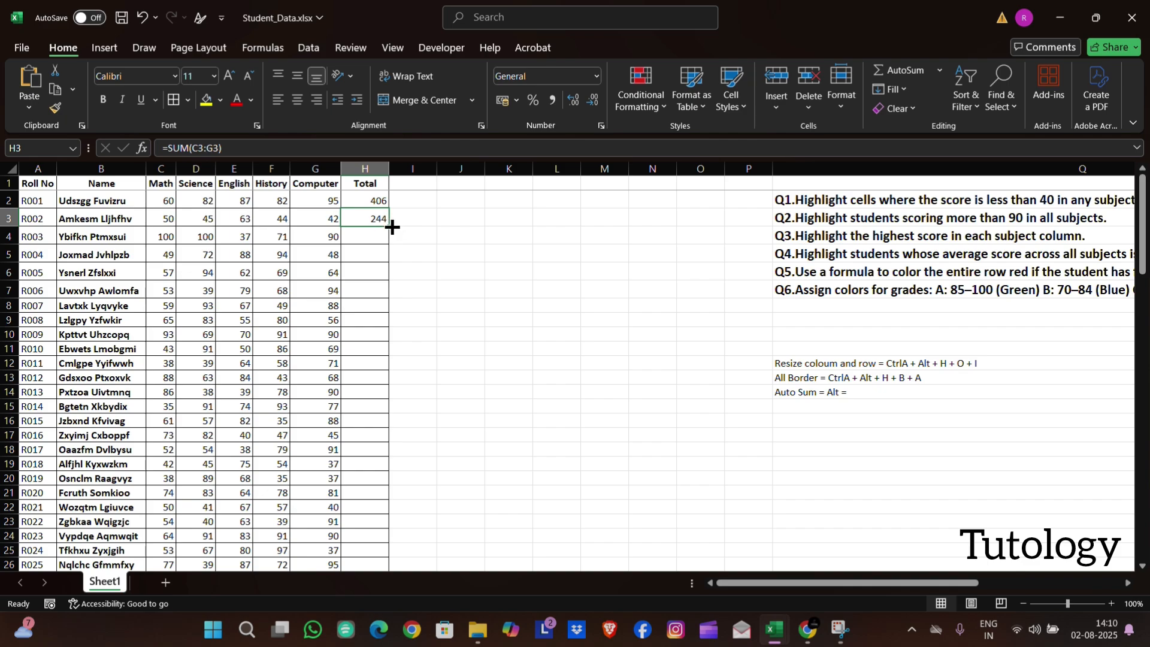
{"action": "double_click", "coordinate": [390, 226]}
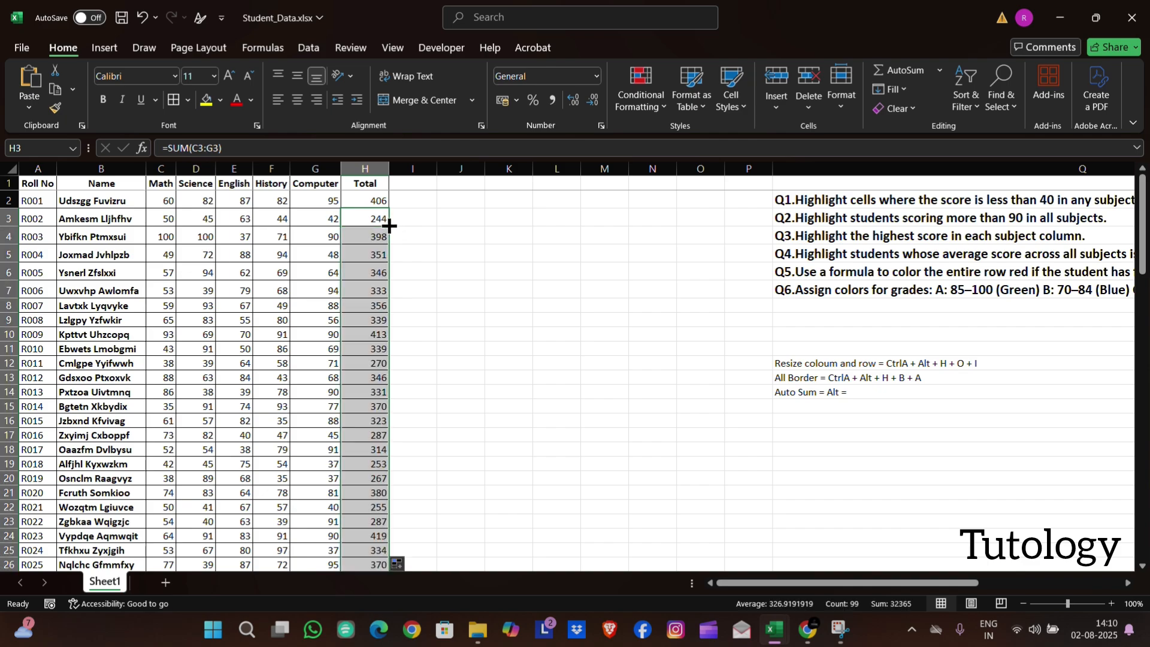
{"action": "scroll", "coordinate": [388, 228], "scroll_direction": "down", "scroll_amount": 13}
{"action": "scroll", "coordinate": [386, 227], "scroll_direction": "down", "scroll_amount": 15}
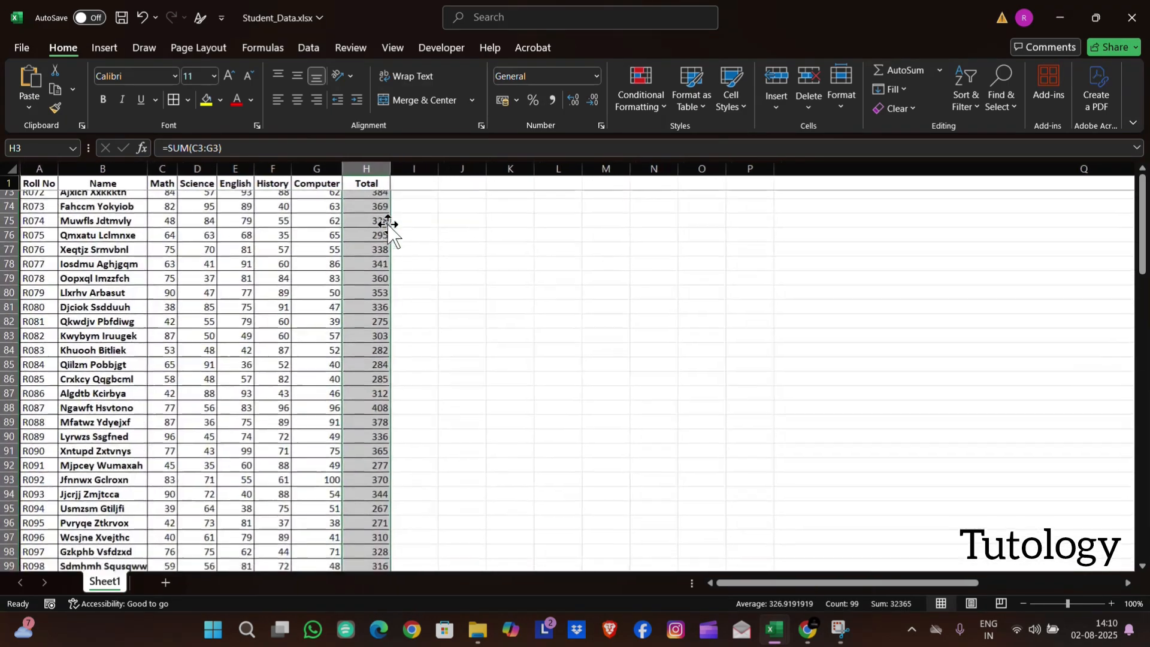
{"action": "scroll", "coordinate": [329, 360], "scroll_direction": "up", "scroll_amount": 20}
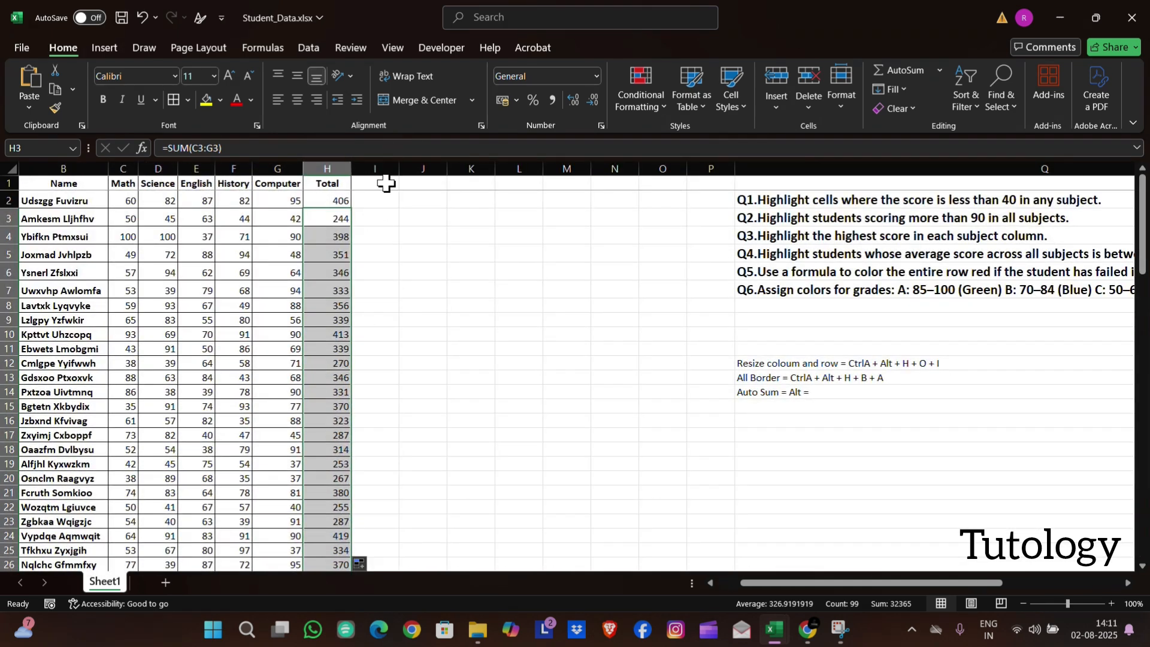
Add an "Average" header in I1 and calculate the average of the first student's scores, C2:G2, in I2
{"action": "left_click", "coordinate": [386, 183]}
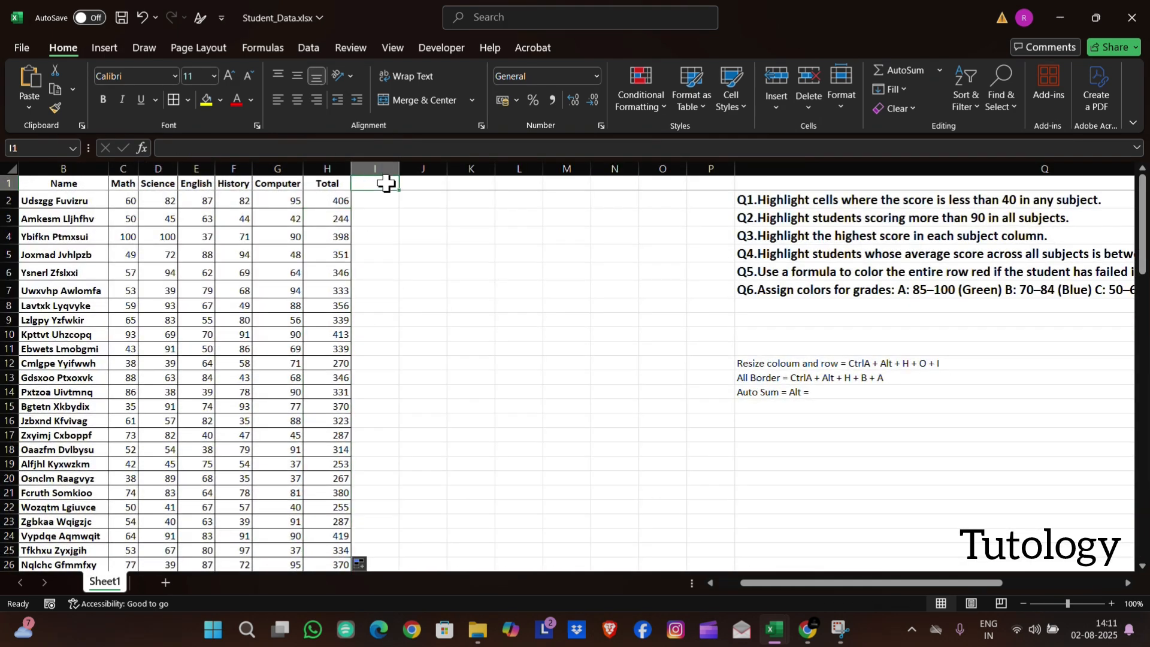
{"action": "type", "text": "Average"}
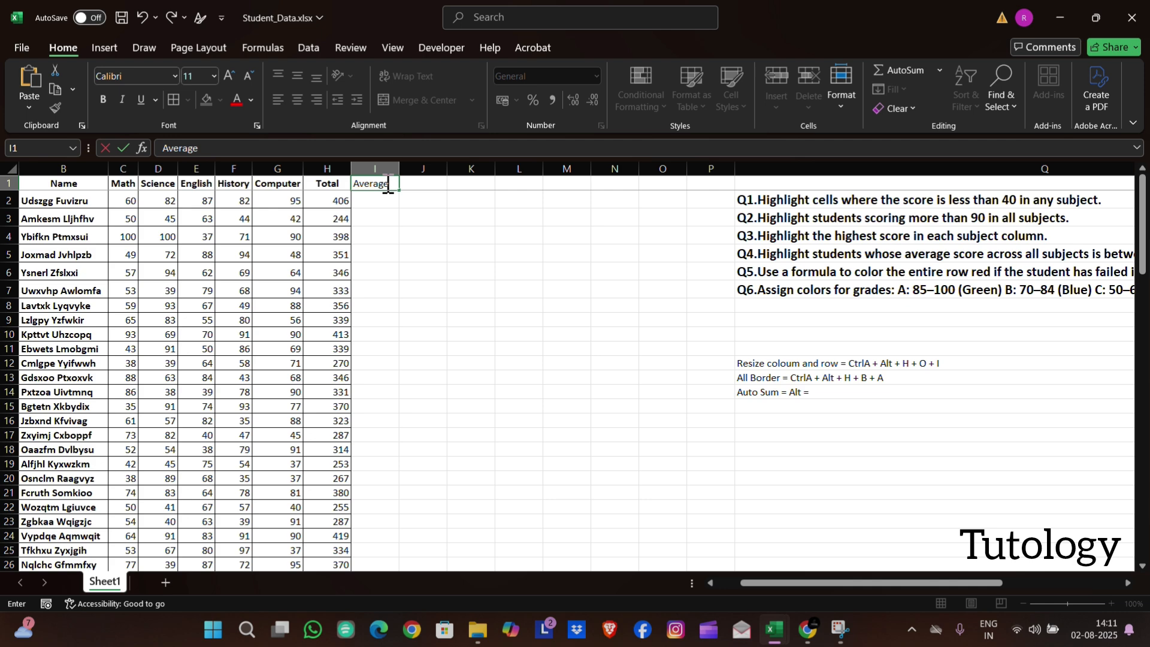
{"action": "key", "text": "Return"}
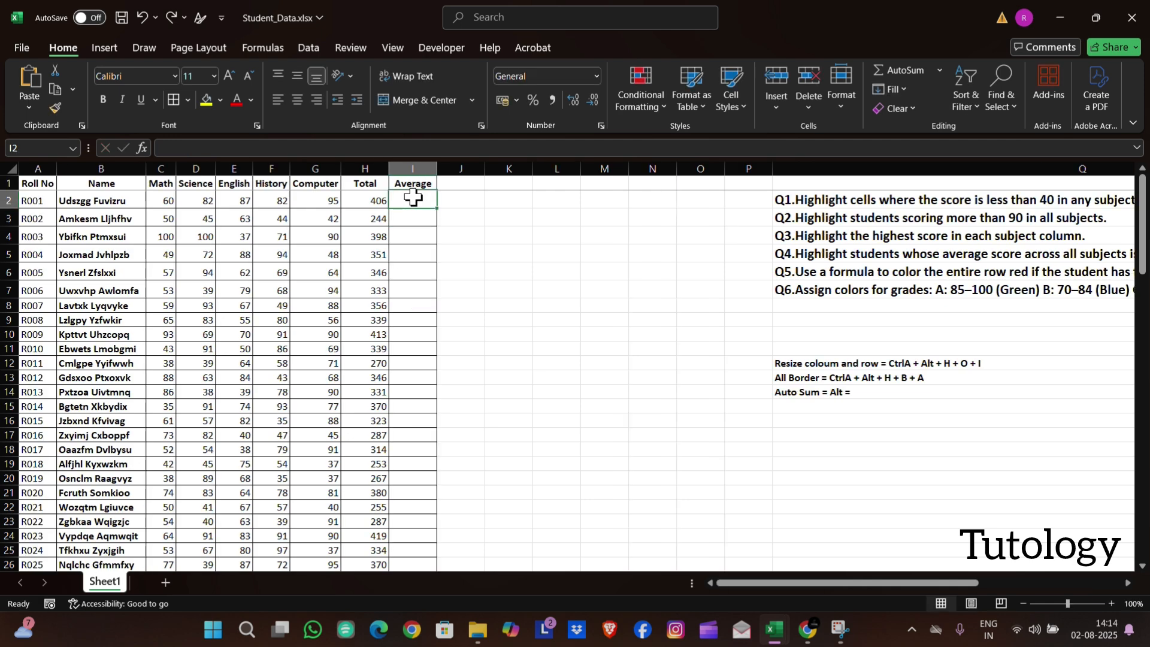
{"action": "left_click", "coordinate": [938, 69]}
{"action": "left_click", "coordinate": [936, 118]}
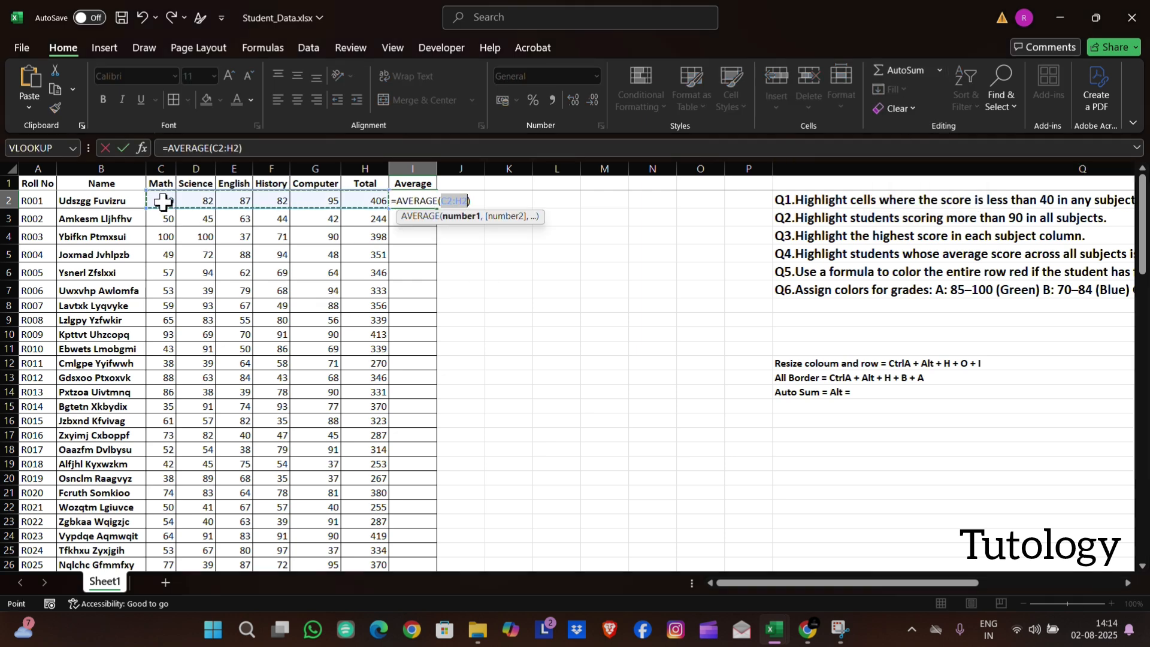
{"action": "left_click_drag", "start_coordinate": [168, 204], "coordinate": [304, 201]}
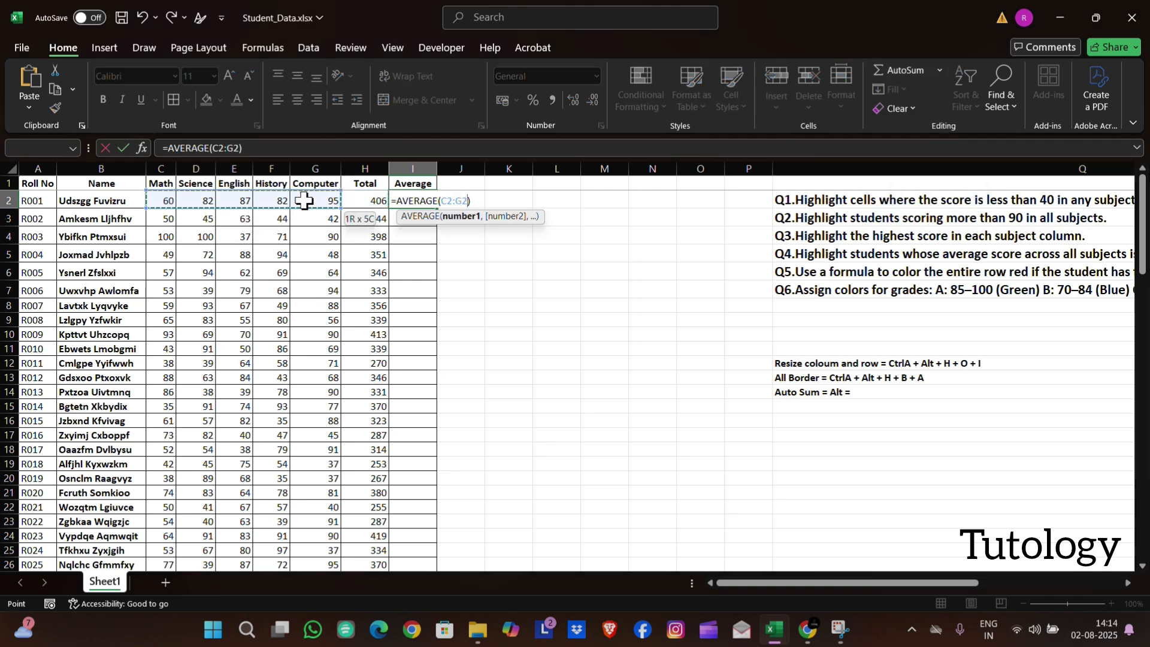
{"action": "key", "text": "Return"}
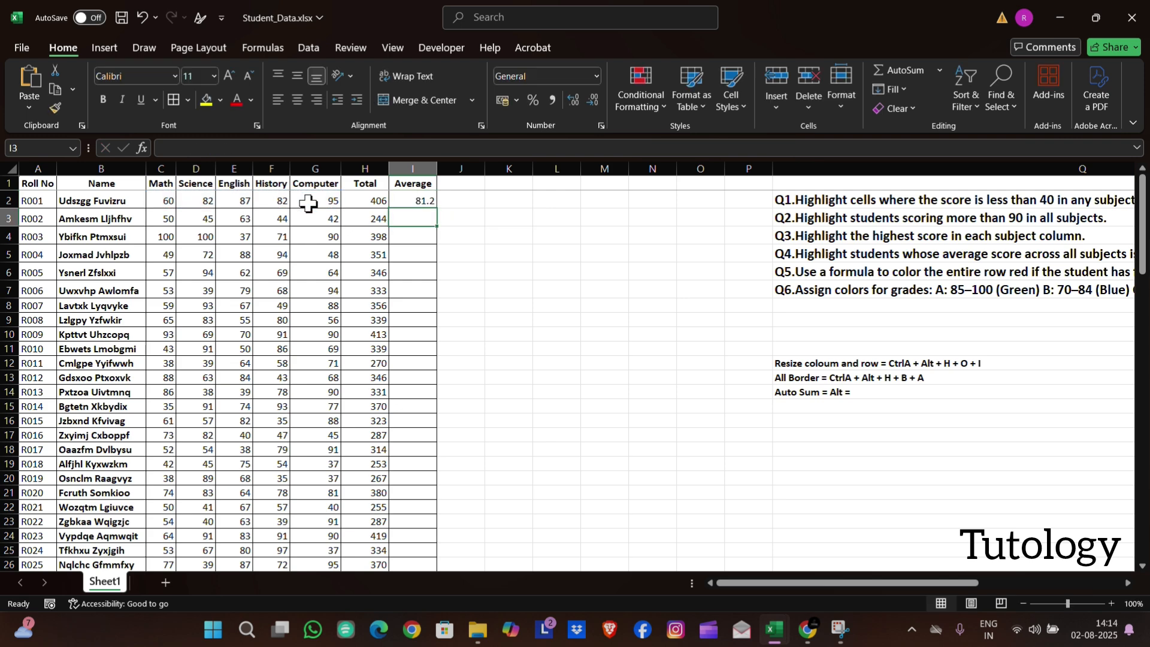
Fill the average formula from I2 down the Average column and check the results through the student records
{"action": "left_click", "coordinate": [423, 197]}
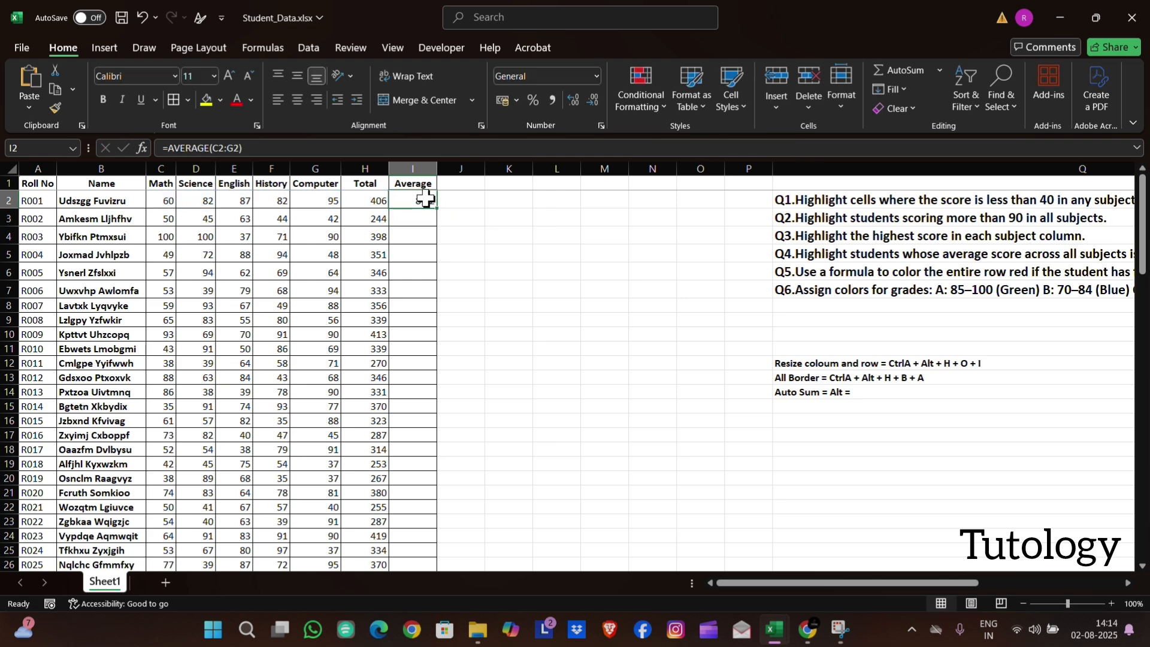
{"action": "double_click", "coordinate": [436, 206]}
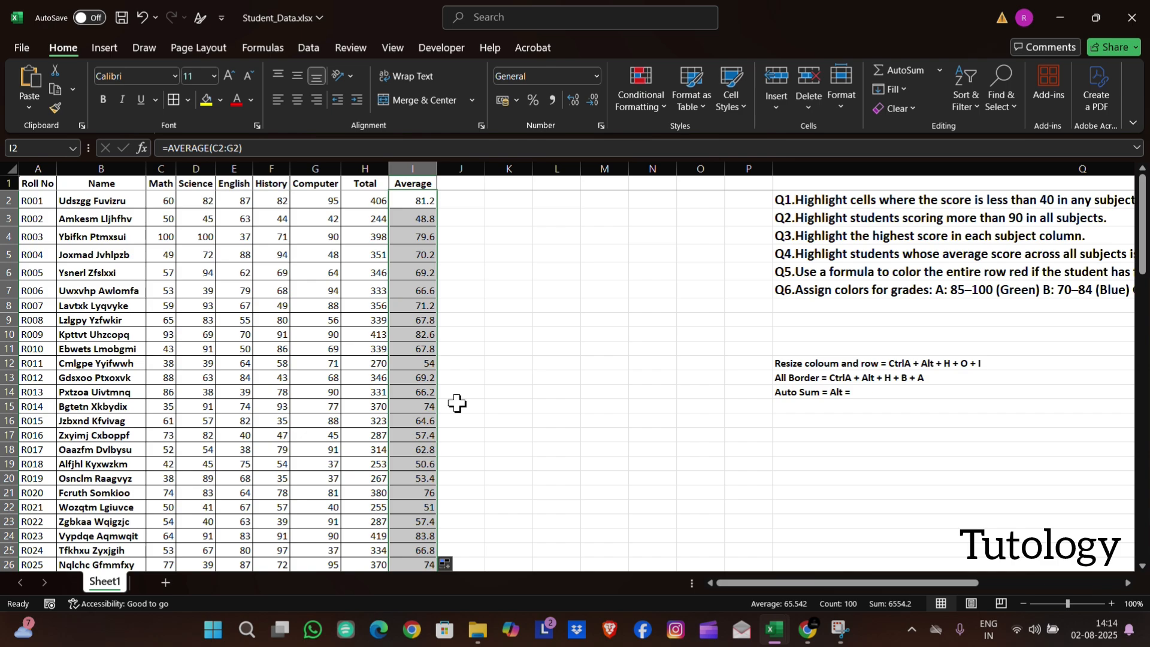
{"action": "scroll", "coordinate": [458, 399], "scroll_direction": "down", "scroll_amount": 2}
{"action": "scroll", "coordinate": [458, 399], "scroll_direction": "down", "scroll_amount": 6}
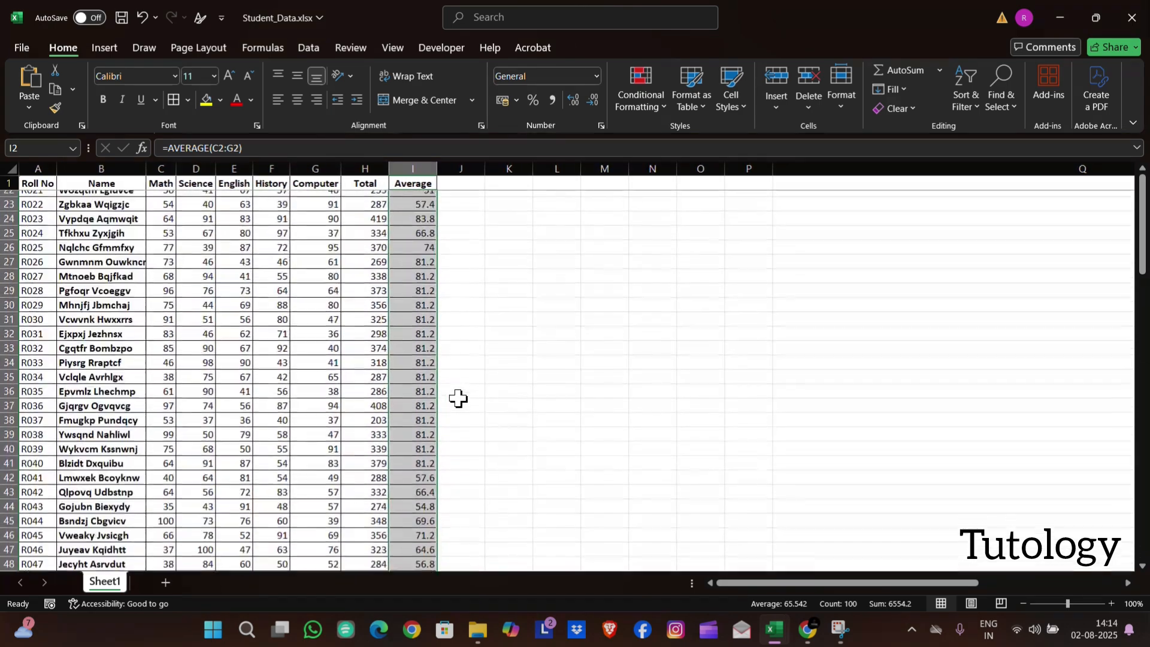
{"action": "scroll", "coordinate": [458, 398], "scroll_direction": "down", "scroll_amount": 7}
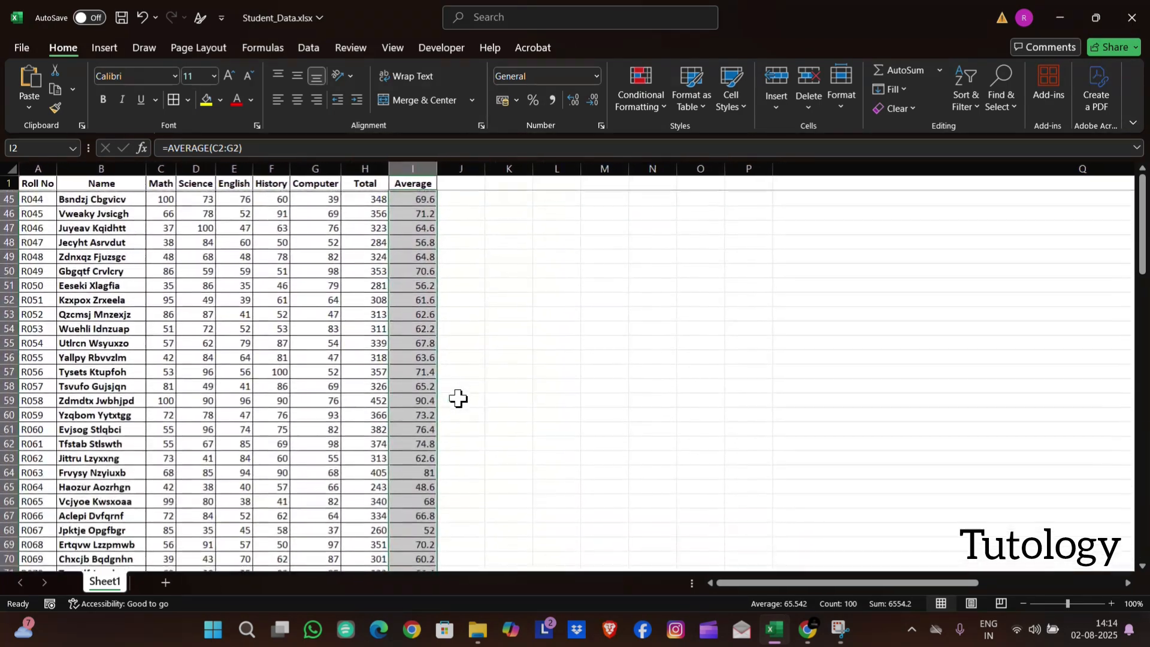
{"action": "scroll", "coordinate": [458, 398], "scroll_direction": "down", "scroll_amount": 5}
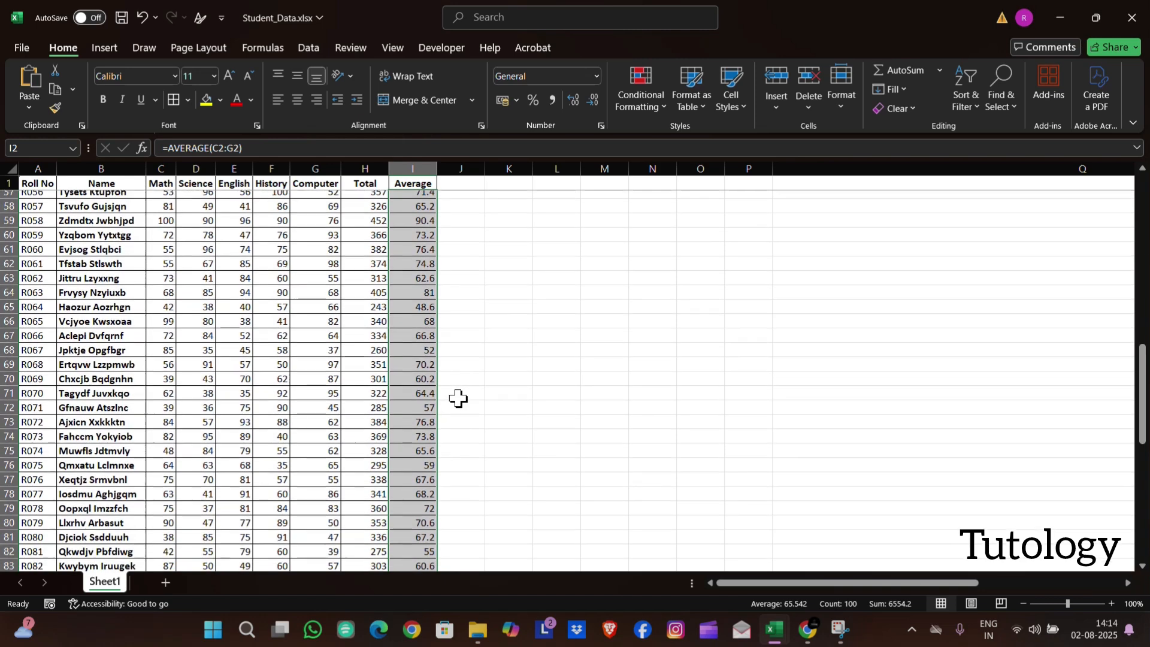
{"action": "scroll", "coordinate": [459, 398], "scroll_direction": "down", "scroll_amount": 1}
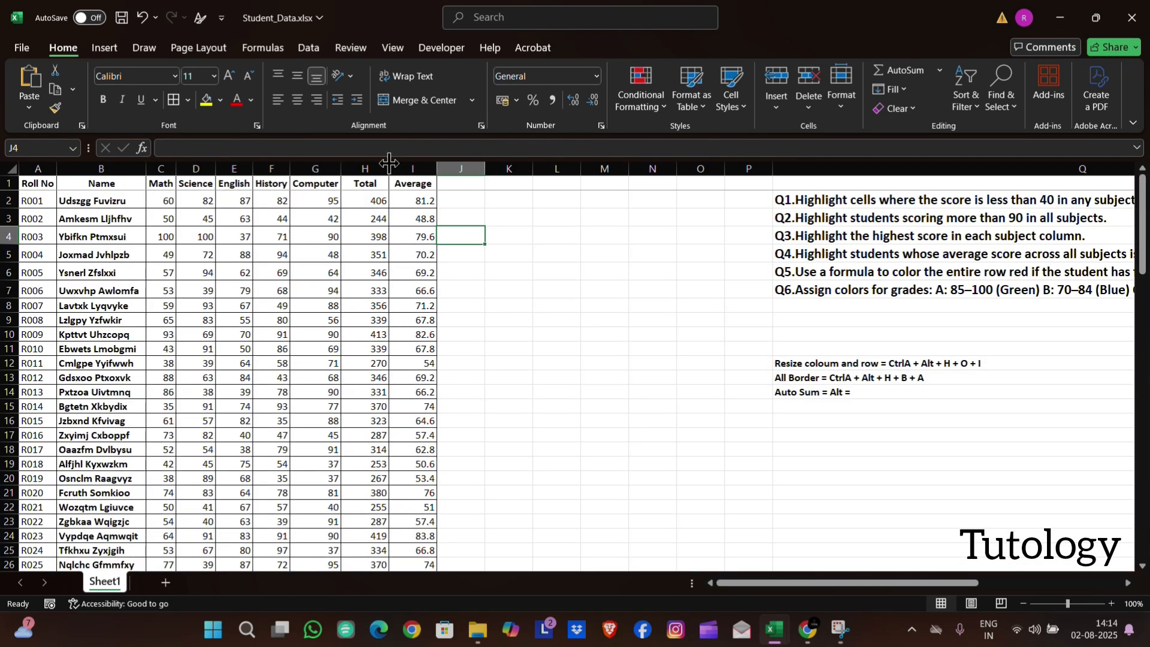
Insert a new column before the Total column and enter the header "Total Subject" in H1
{"action": "right_click", "coordinate": [388, 166]}
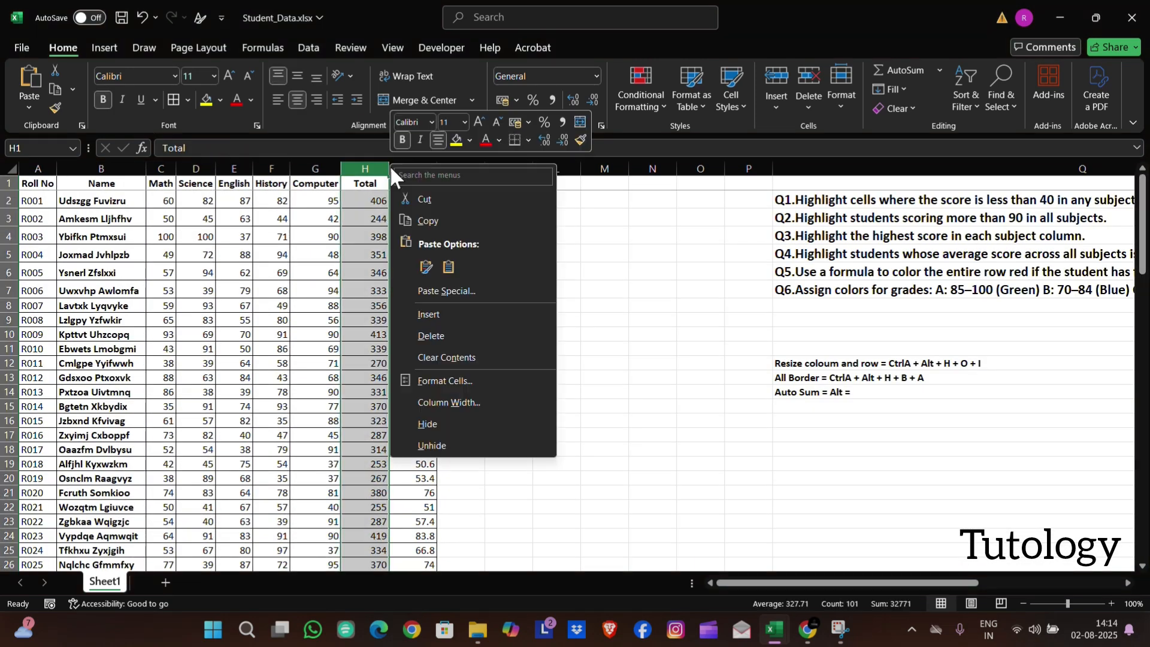
{"action": "left_click", "coordinate": [418, 322]}
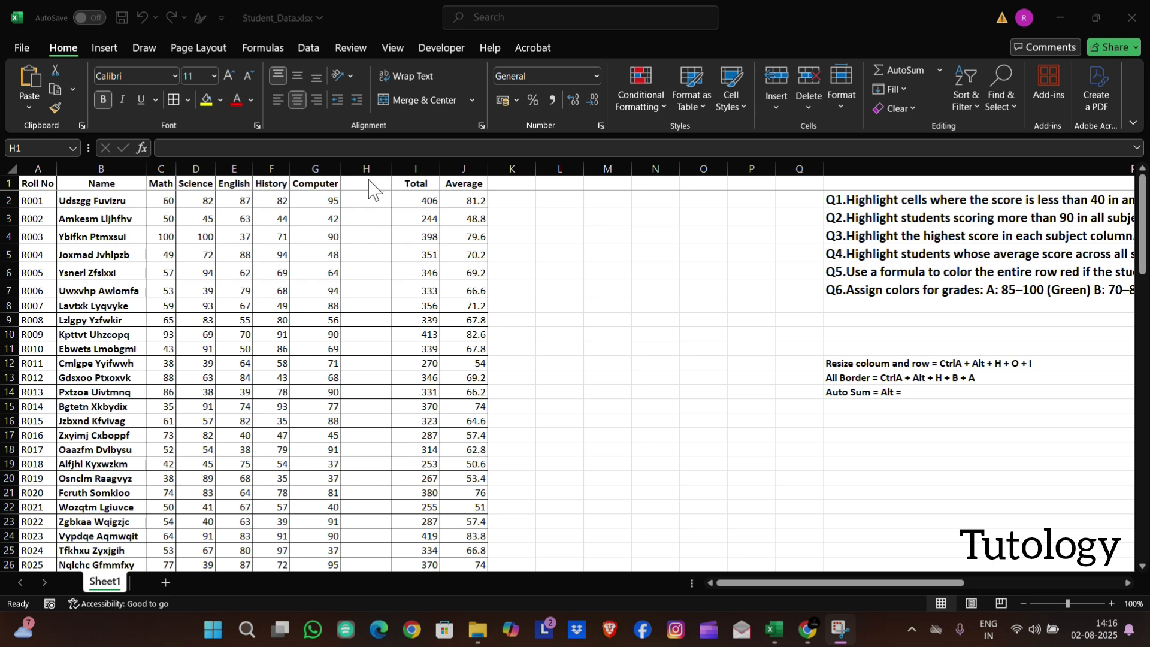
{"action": "left_click", "coordinate": [368, 172]}
{"action": "left_click", "coordinate": [367, 180]}
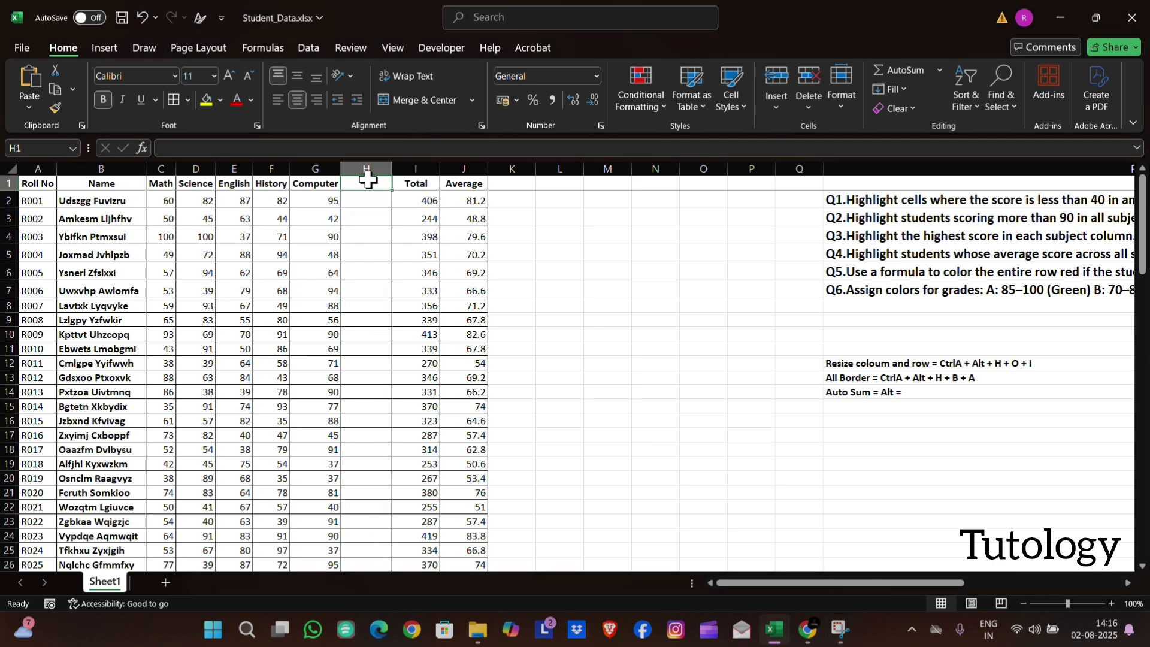
{"action": "type", "text": "Total"}
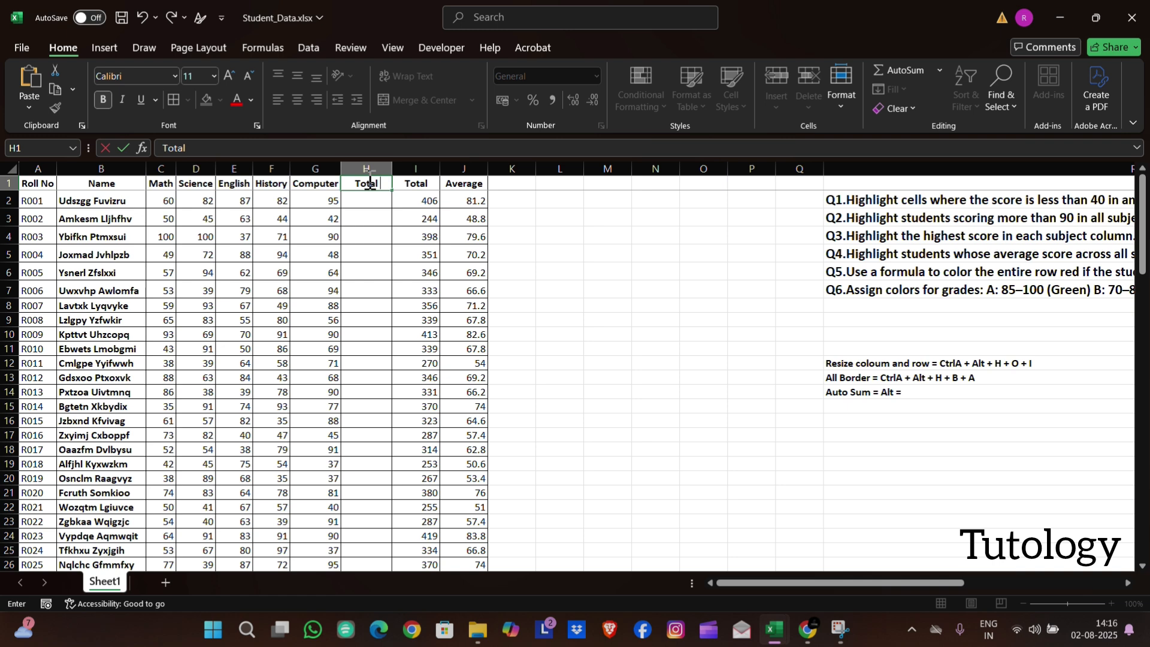
{"action": "type", "text": " Subject"}
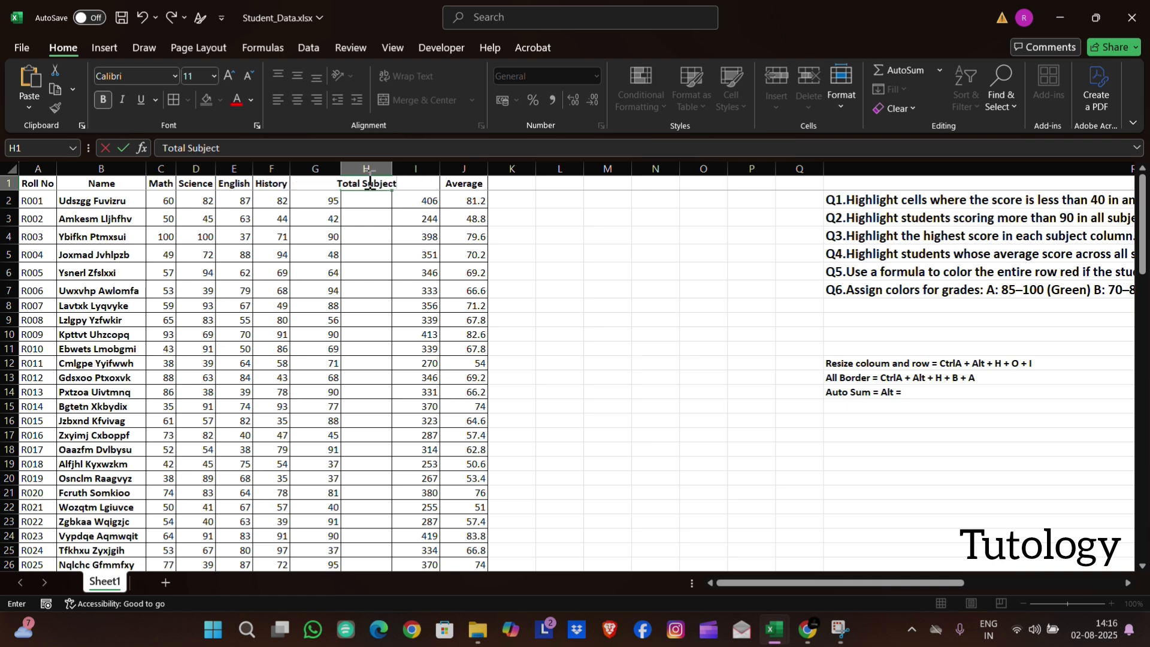
{"action": "key", "text": "Return"}
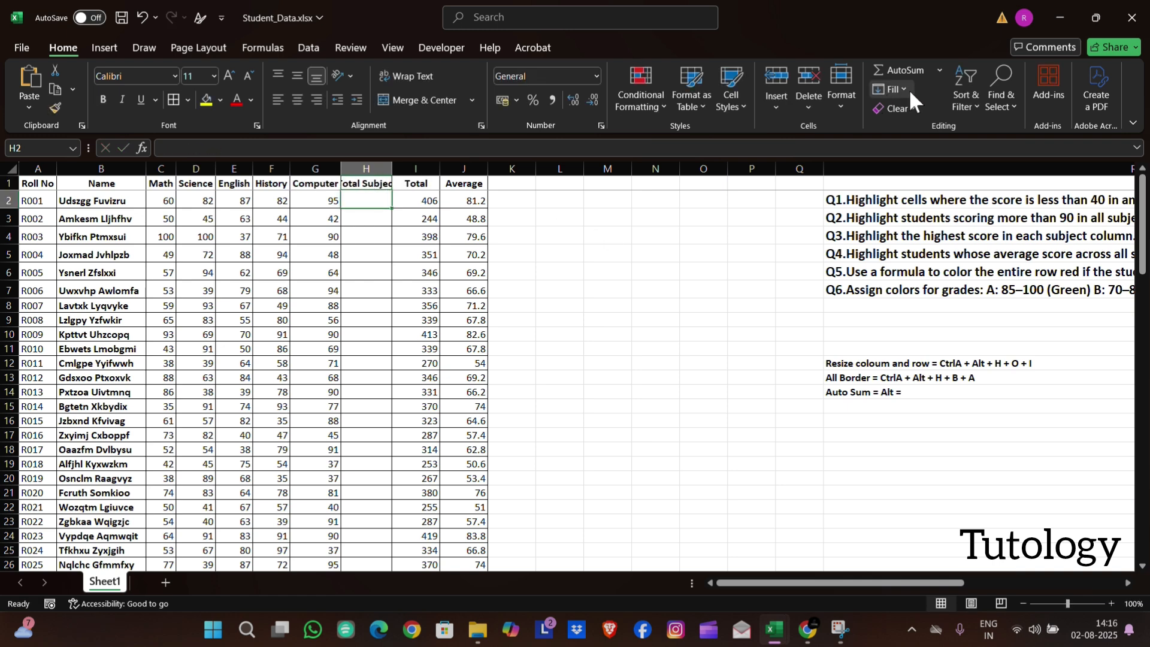
Count the first student's subject scores, C2:G2, in H2 and fill the formula down the Total Subject column
{"action": "left_click", "coordinate": [941, 70]}
{"action": "left_click", "coordinate": [923, 128]}
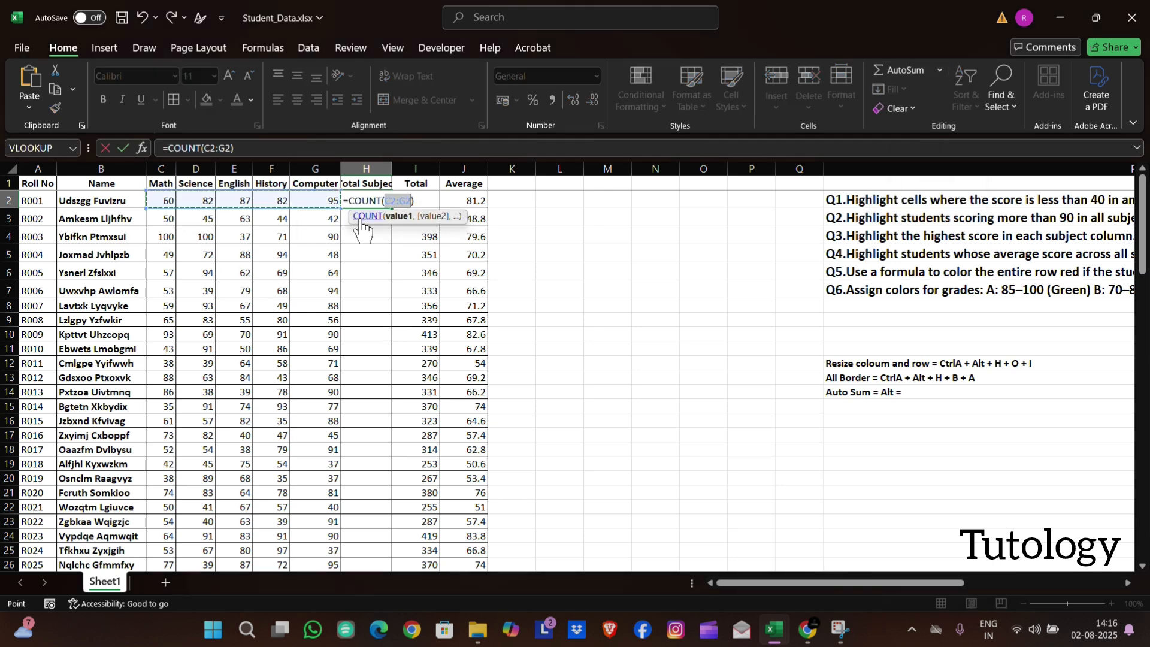
{"action": "key", "text": "Return"}
{"action": "left_click", "coordinate": [380, 196]}
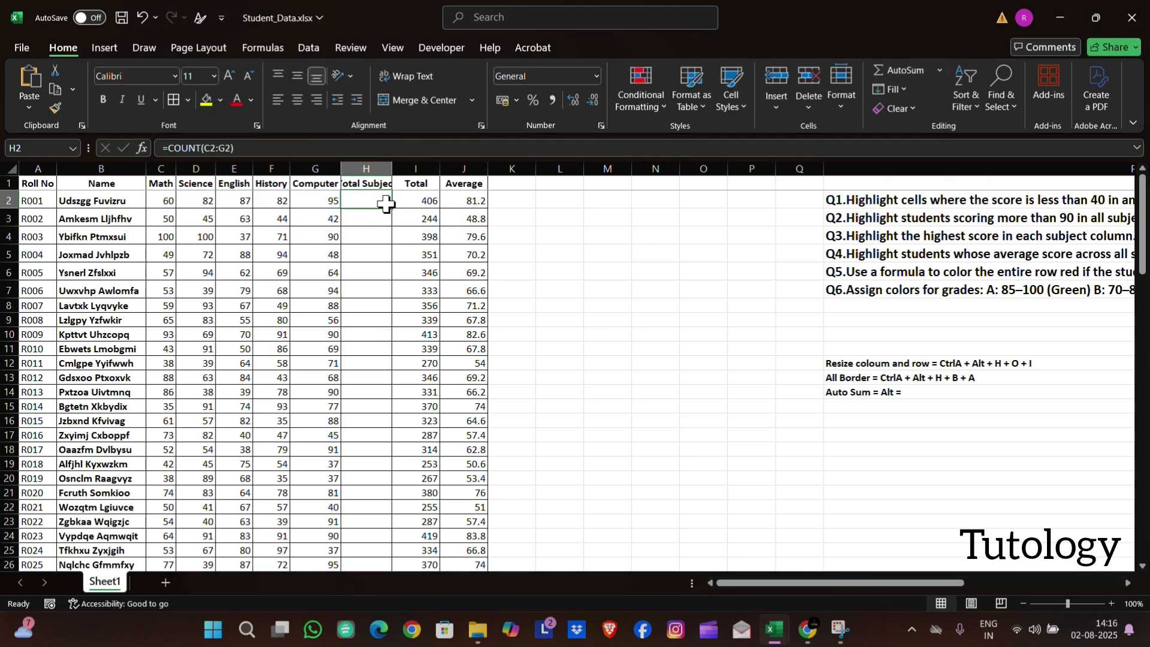
{"action": "double_click", "coordinate": [392, 209]}
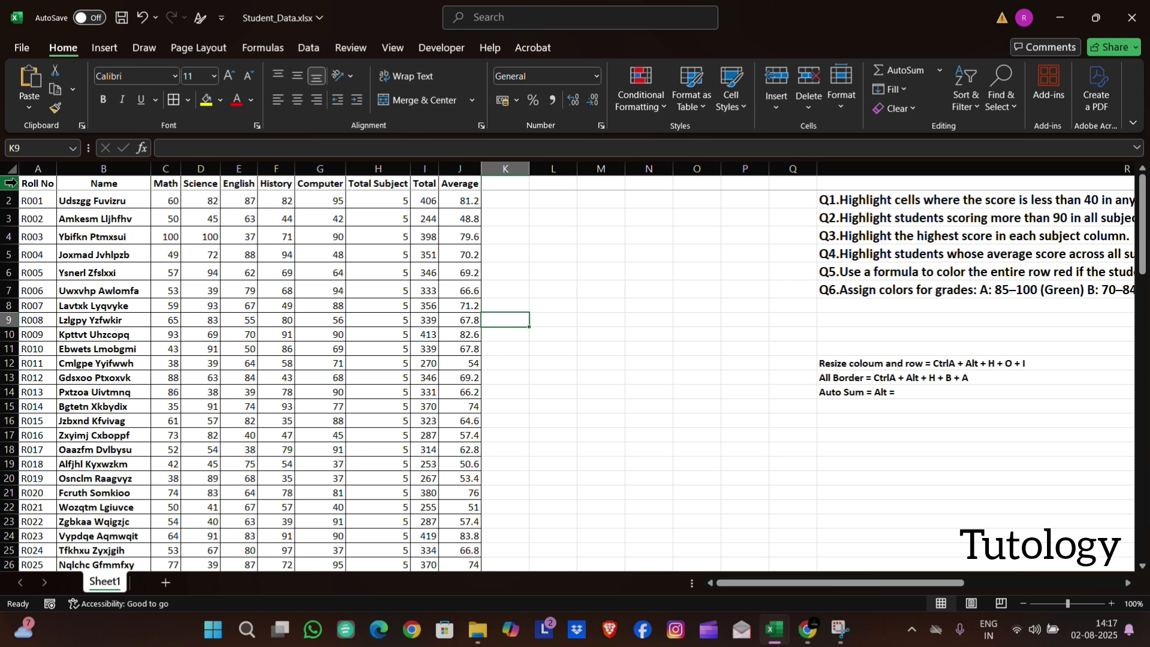
Insert two blank rows above the table's header row
{"action": "left_click_drag", "start_coordinate": [10, 201], "coordinate": [15, 191]}
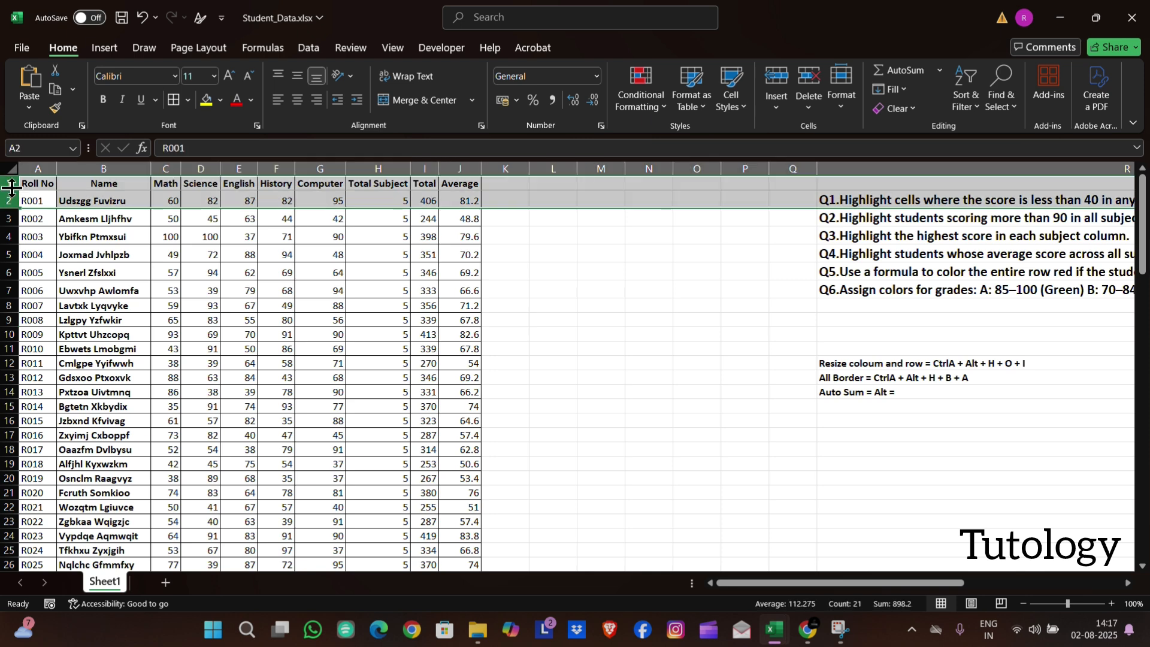
{"action": "right_click", "coordinate": [11, 190]}
{"action": "left_click", "coordinate": [33, 342]}
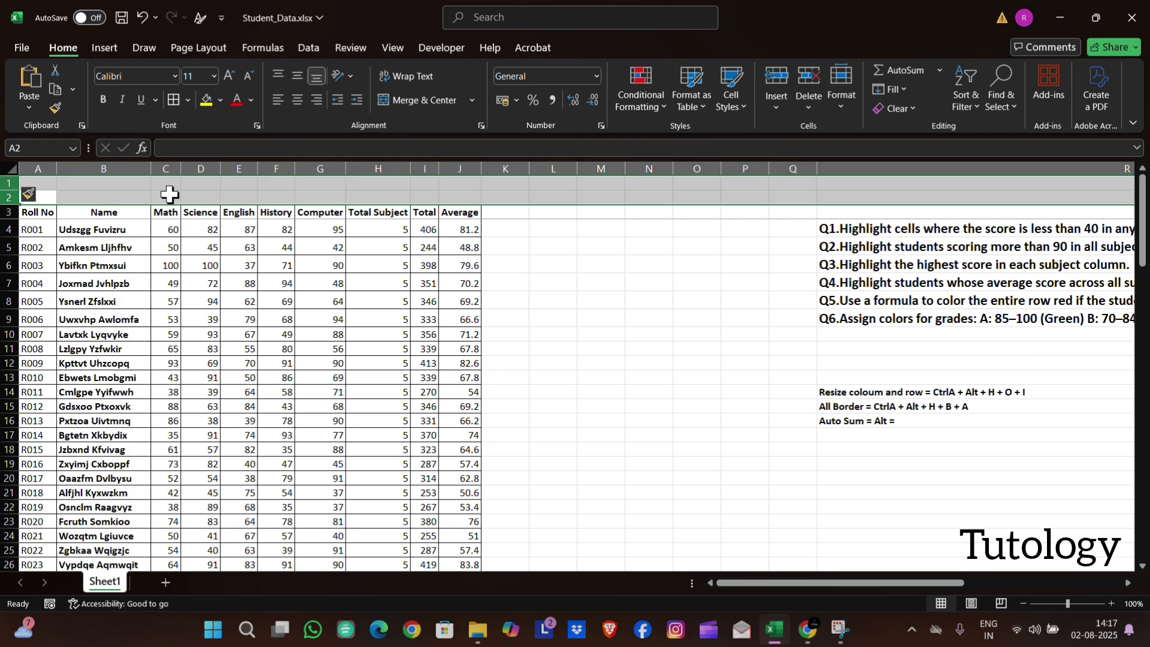
{"action": "left_click", "coordinate": [169, 193]}
Enter the title "ABC School" in A2 above the table headers and make it bold
{"action": "left_click", "coordinate": [49, 195]}
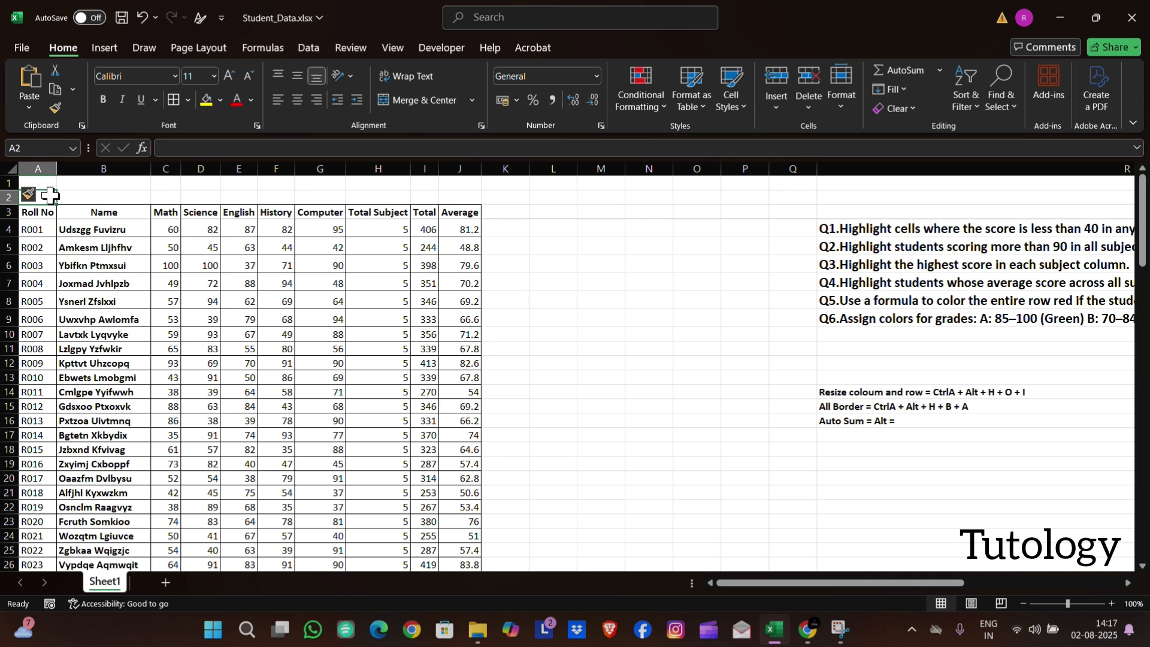
{"action": "type", "text": "ABC School"}
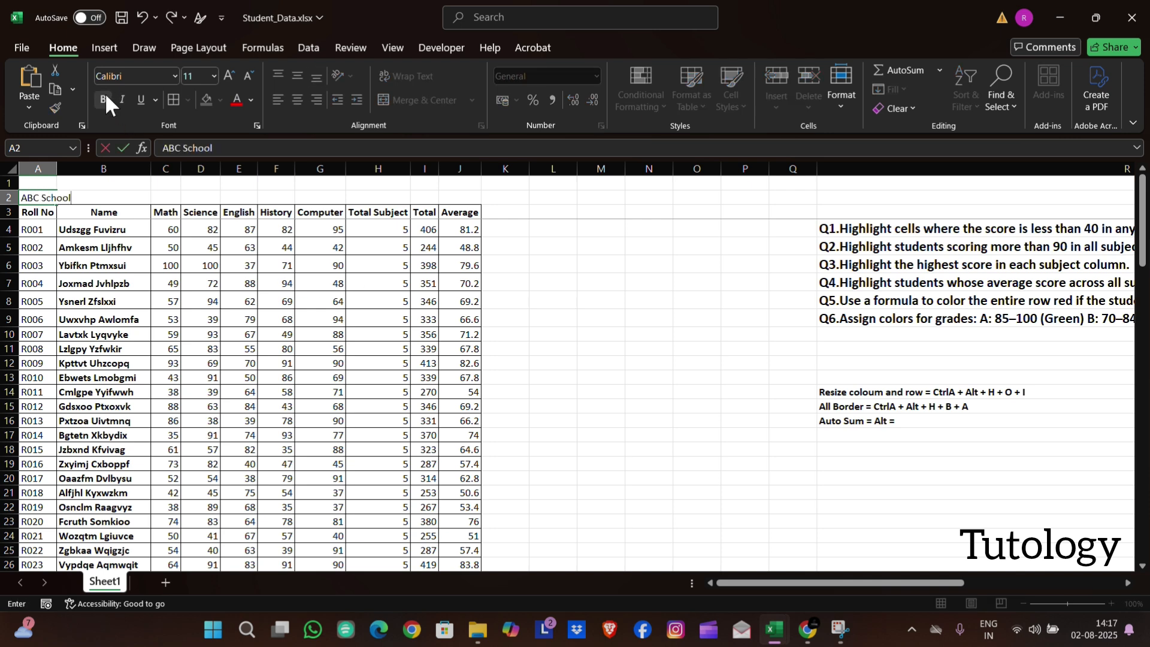
{"action": "key", "text": "Return"}
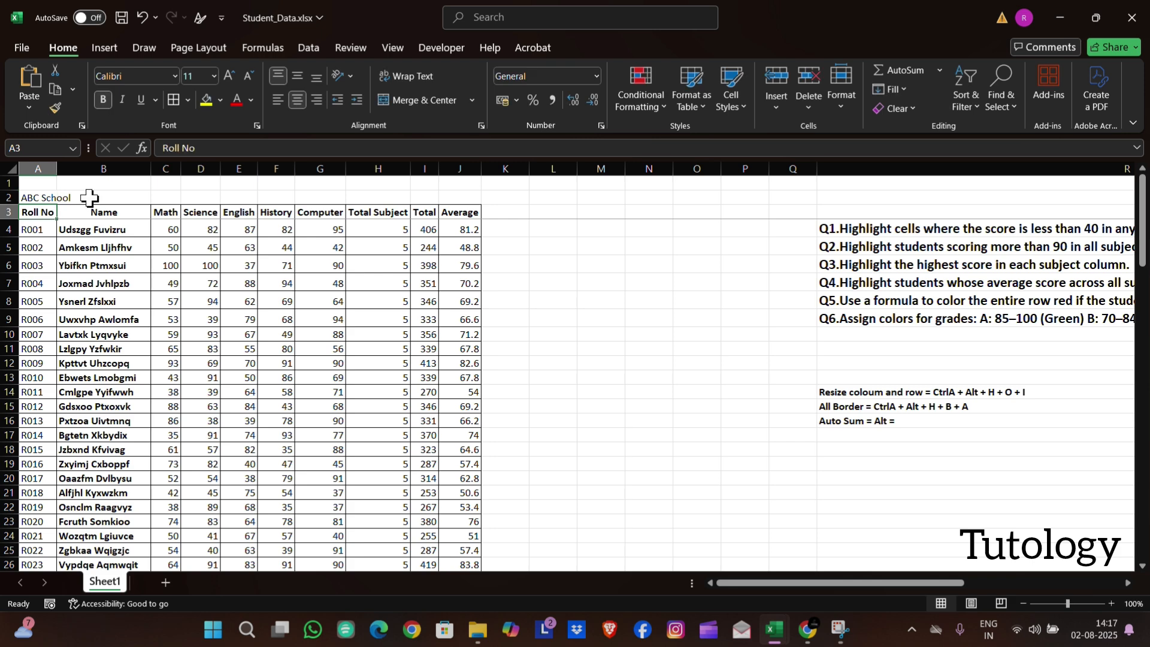
{"action": "left_click", "coordinate": [89, 198]}
{"action": "left_click", "coordinate": [42, 195]}
{"action": "left_click", "coordinate": [100, 105]}
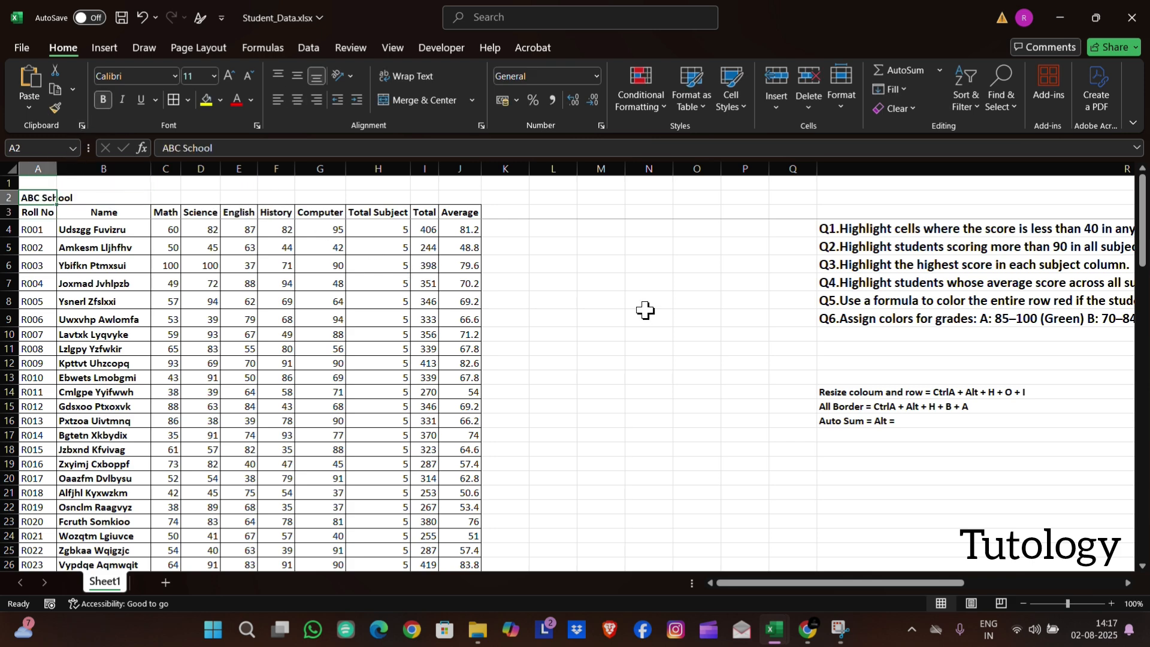
{"action": "key", "text": "Down"}
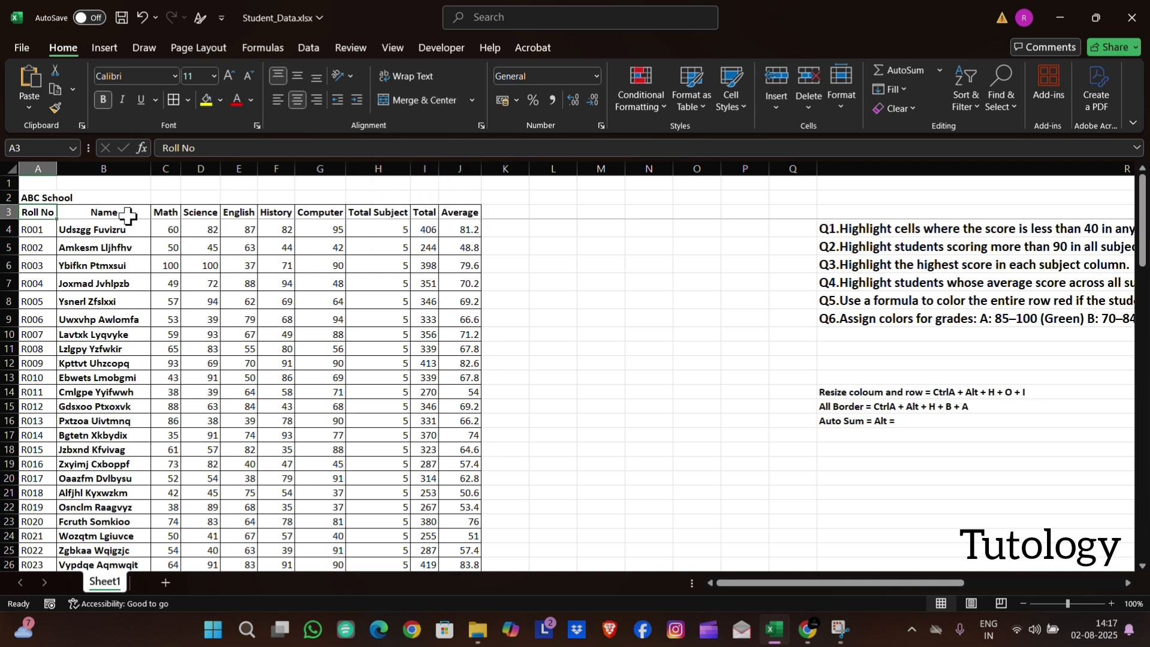
{"action": "left_click", "coordinate": [44, 197]}
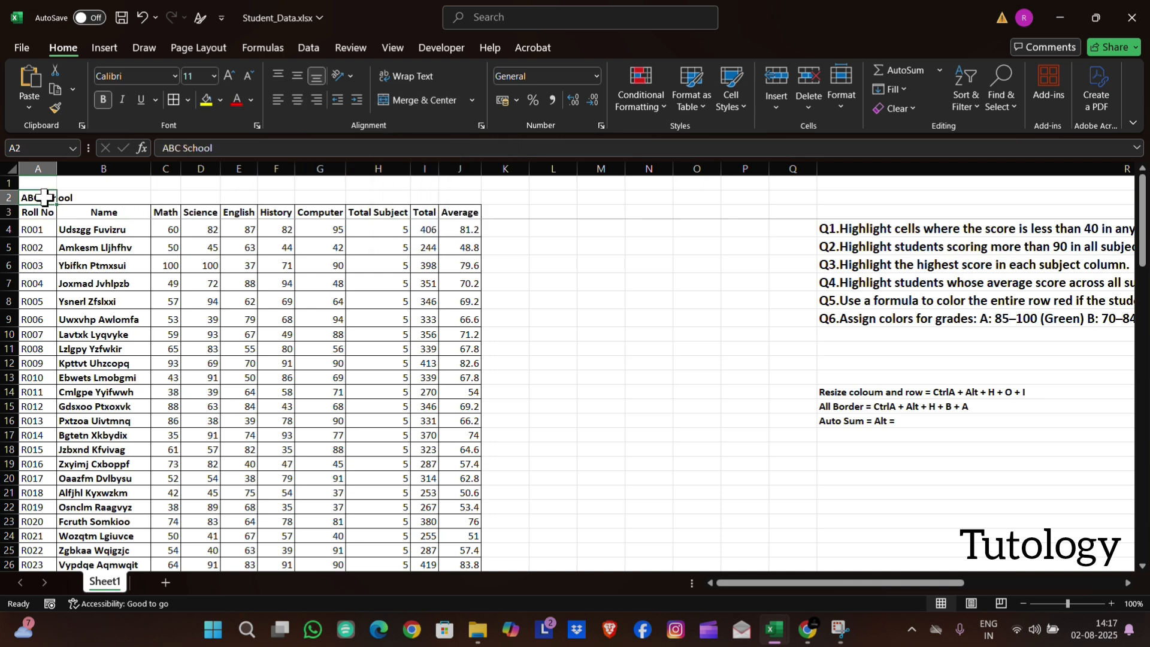
Center the "ABC School" title horizontally within cell A2
{"action": "key", "text": "alt+h"}
{"action": "key", "text": "a"}
{"action": "key", "text": "c"}
{"action": "key", "text": "Down"}
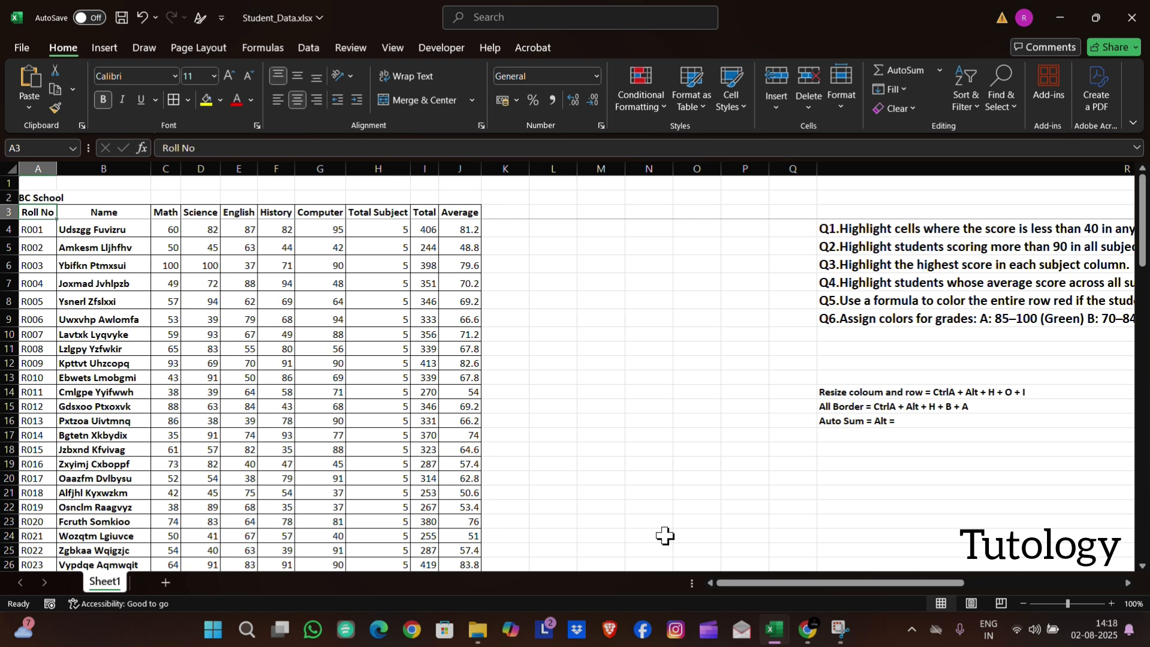
Center the "ABC School" title over A2:J2 with the Center Across Selection alignment and fill the range yellow
{"action": "left_click", "coordinate": [47, 196]}
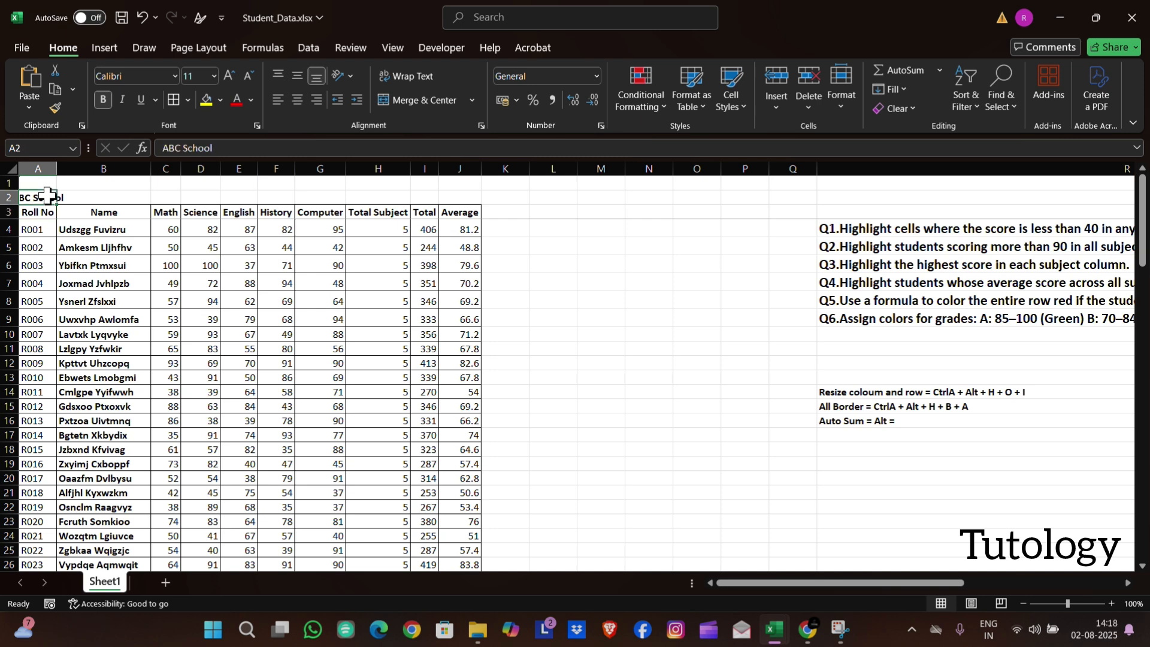
{"action": "left_click_drag", "start_coordinate": [47, 196], "coordinate": [451, 200]}
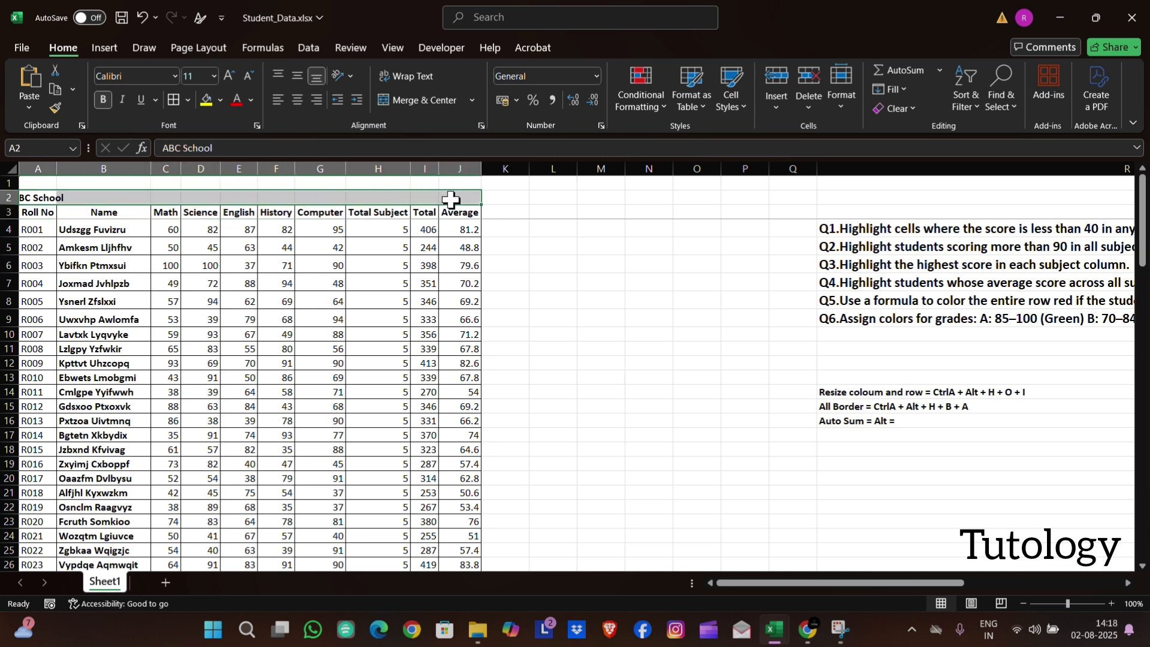
{"action": "key", "text": "ctrl+1"}
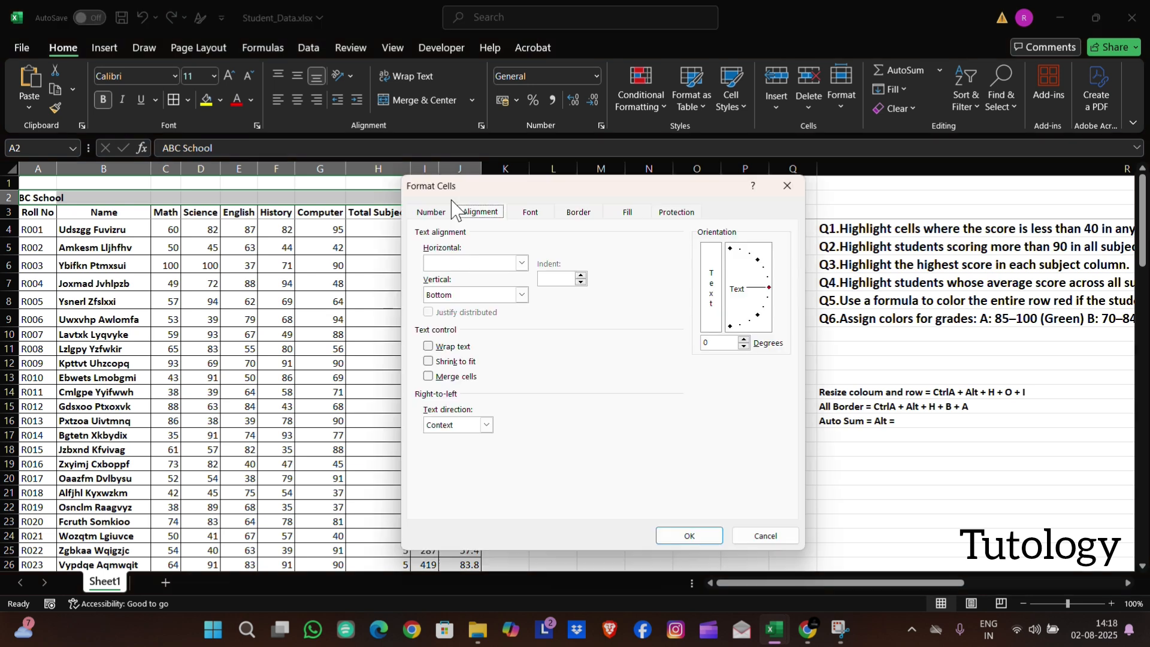
{"action": "left_click", "coordinate": [522, 265]}
{"action": "left_click", "coordinate": [466, 338]}
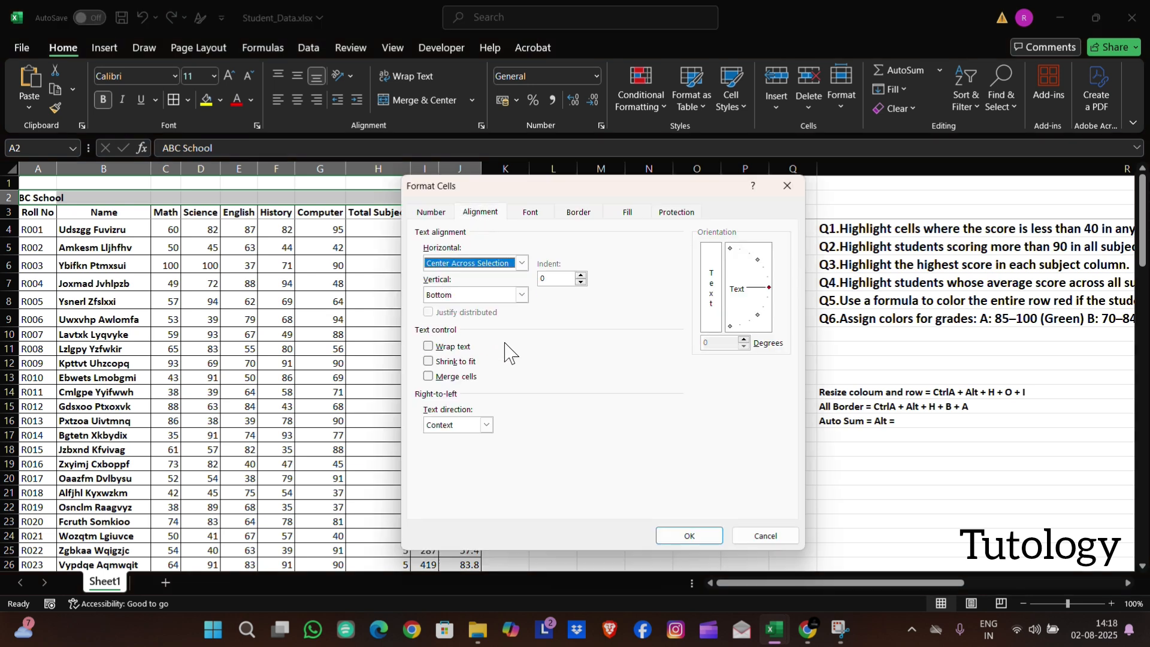
{"action": "left_click", "coordinate": [683, 535]}
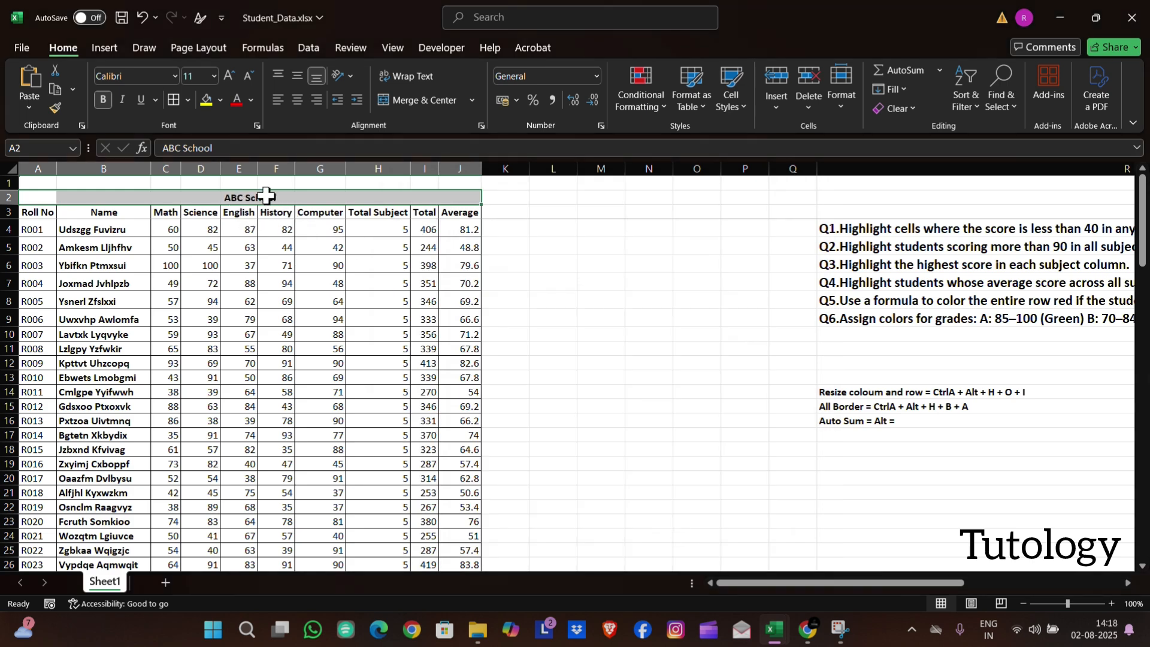
{"action": "left_click", "coordinate": [206, 99]}
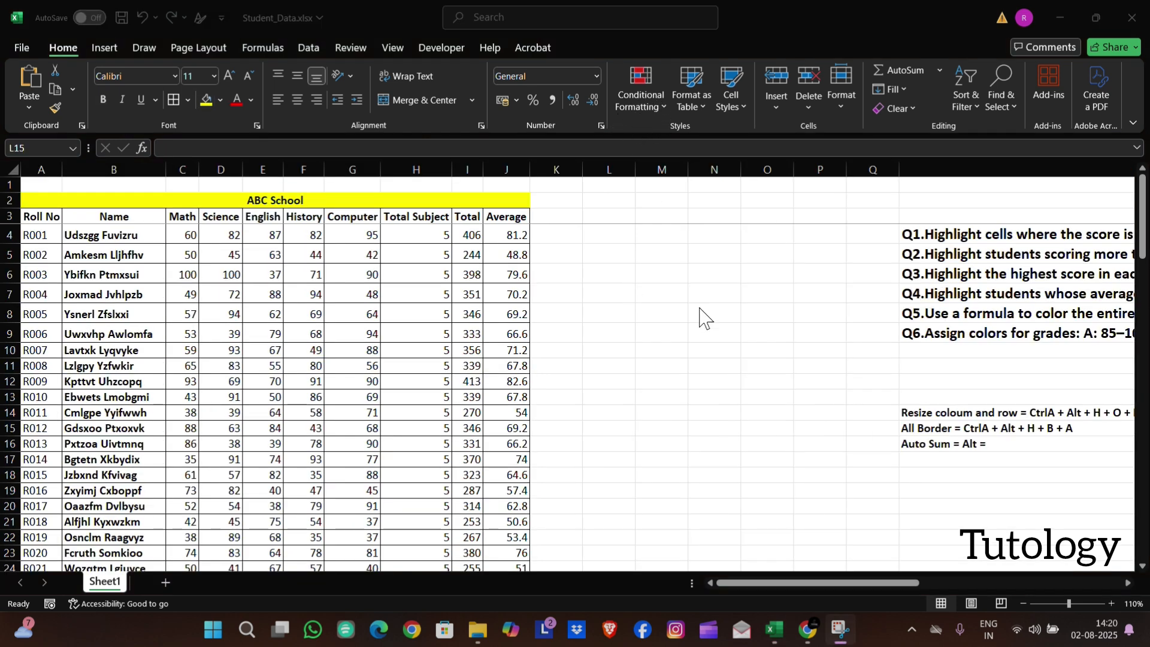
Set up a new conditional formatting rule on the subject scores C4:G103 for cell values less than 40
{"action": "scroll", "coordinate": [705, 318], "scroll_direction": "right", "scroll_amount": 6}
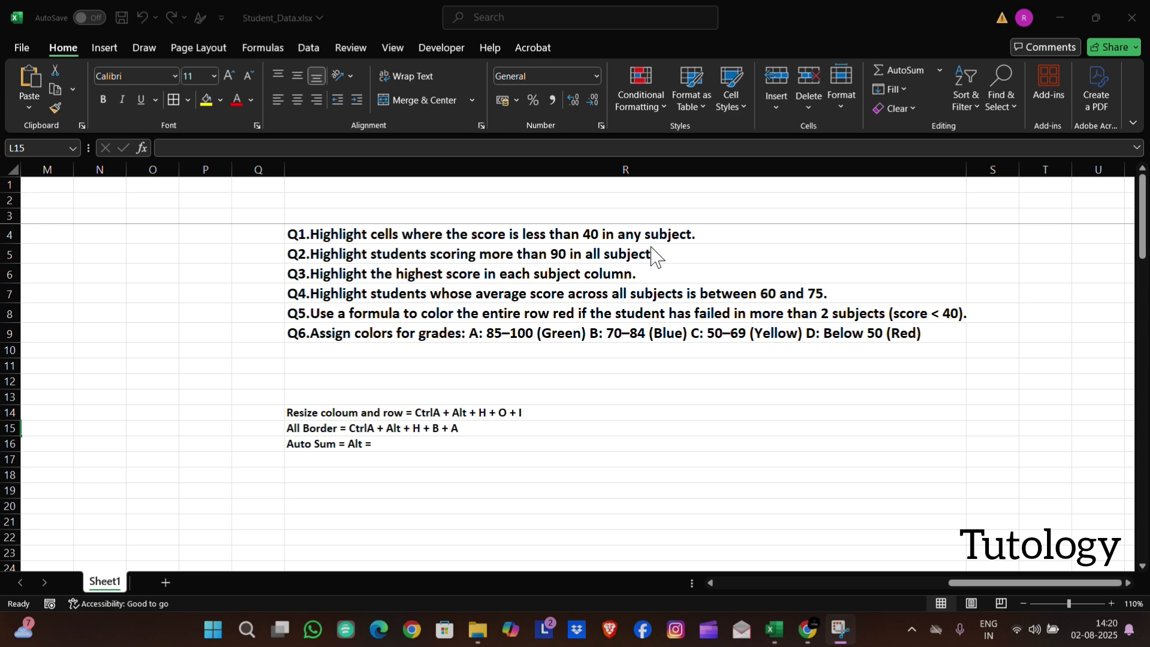
{"action": "scroll", "coordinate": [189, 380], "scroll_direction": "left", "scroll_amount": 5}
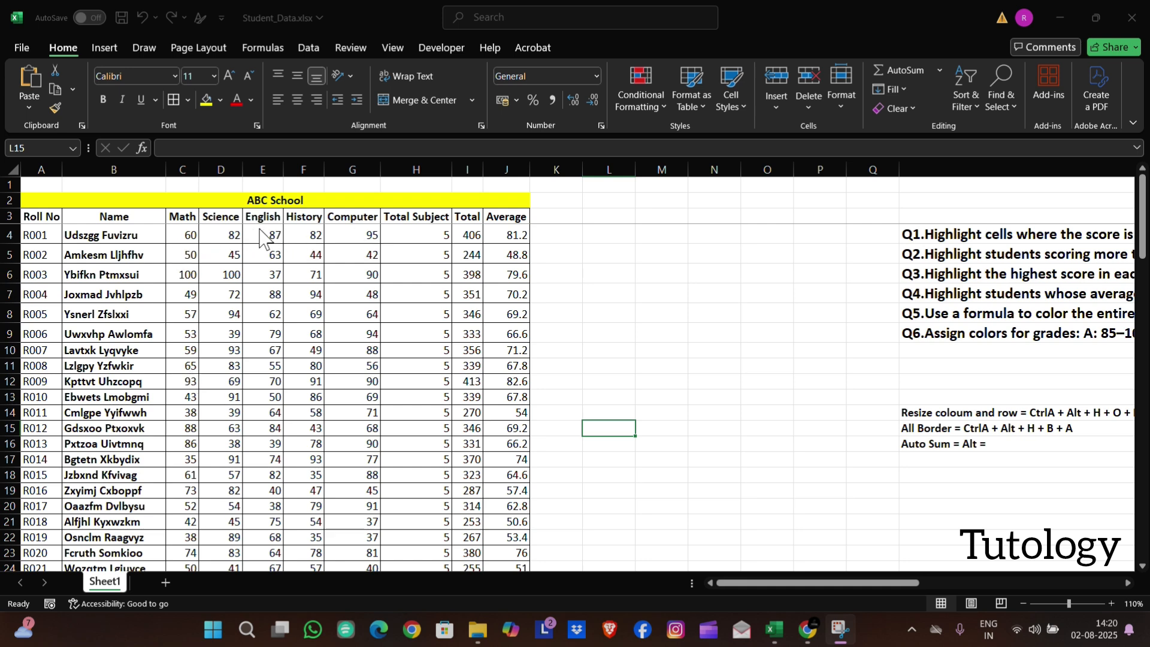
{"action": "left_click", "coordinate": [187, 233]}
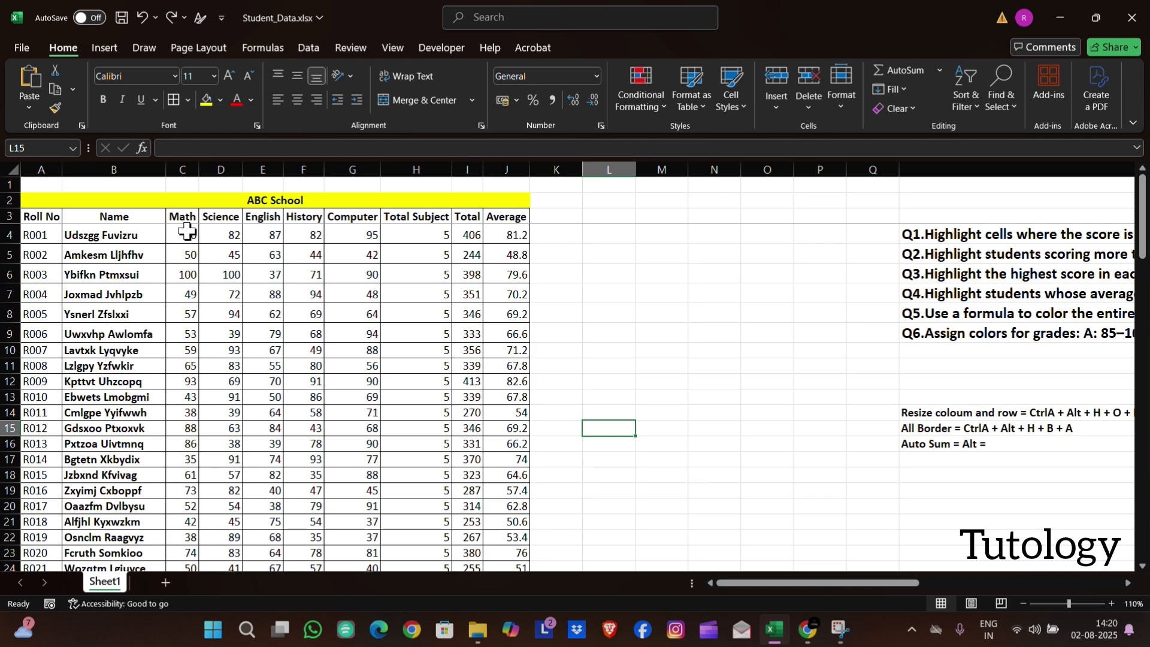
{"action": "left_click_drag", "start_coordinate": [188, 232], "coordinate": [343, 536]}
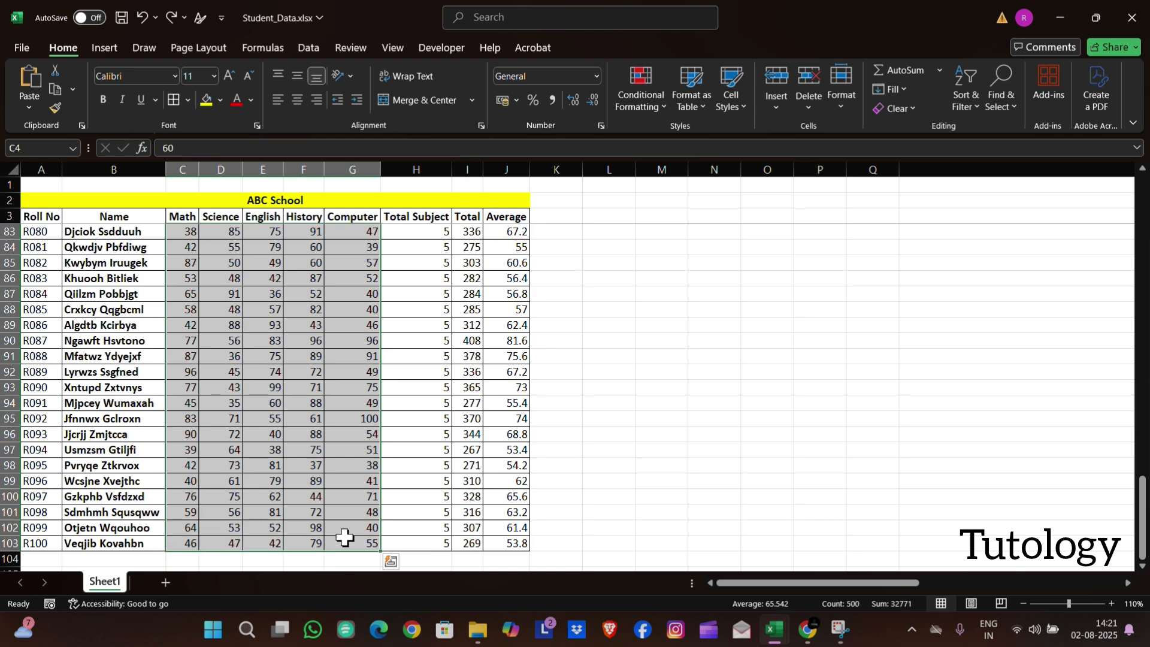
{"action": "left_click", "coordinate": [641, 106]}
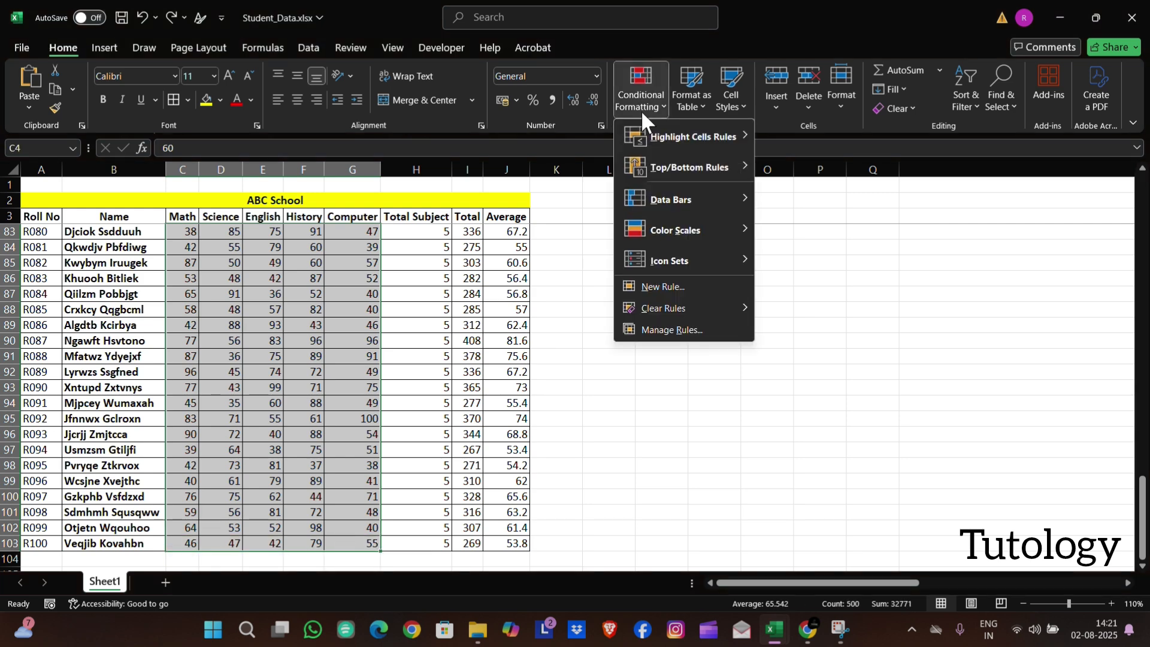
{"action": "left_click", "coordinate": [663, 285]}
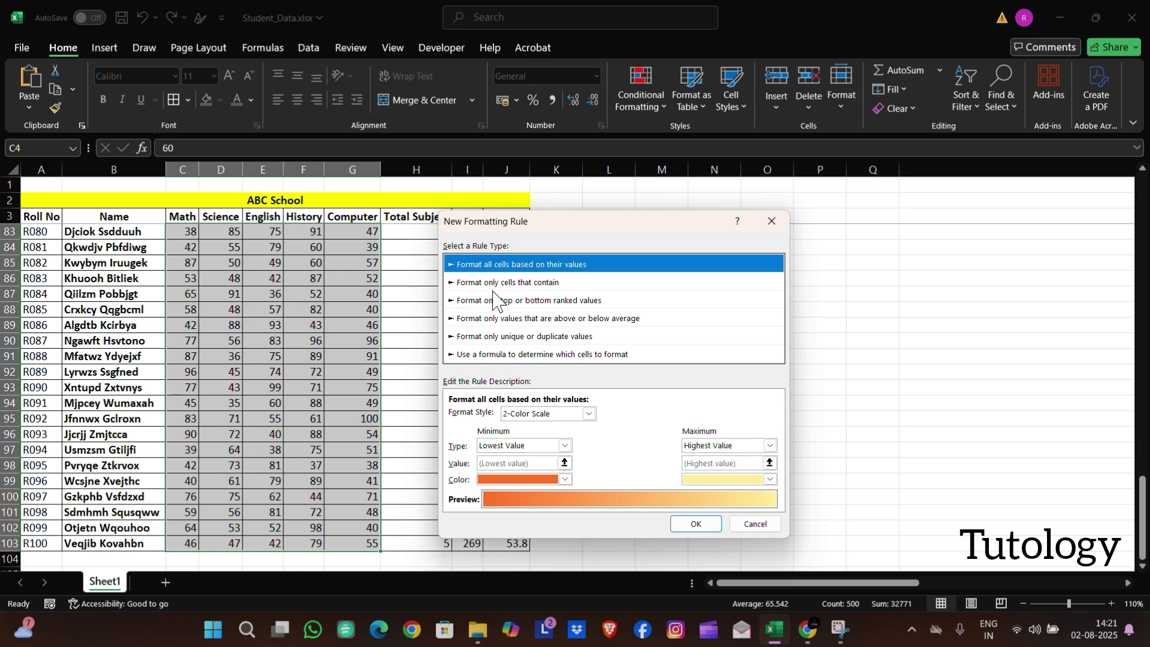
{"action": "left_click", "coordinate": [540, 284]}
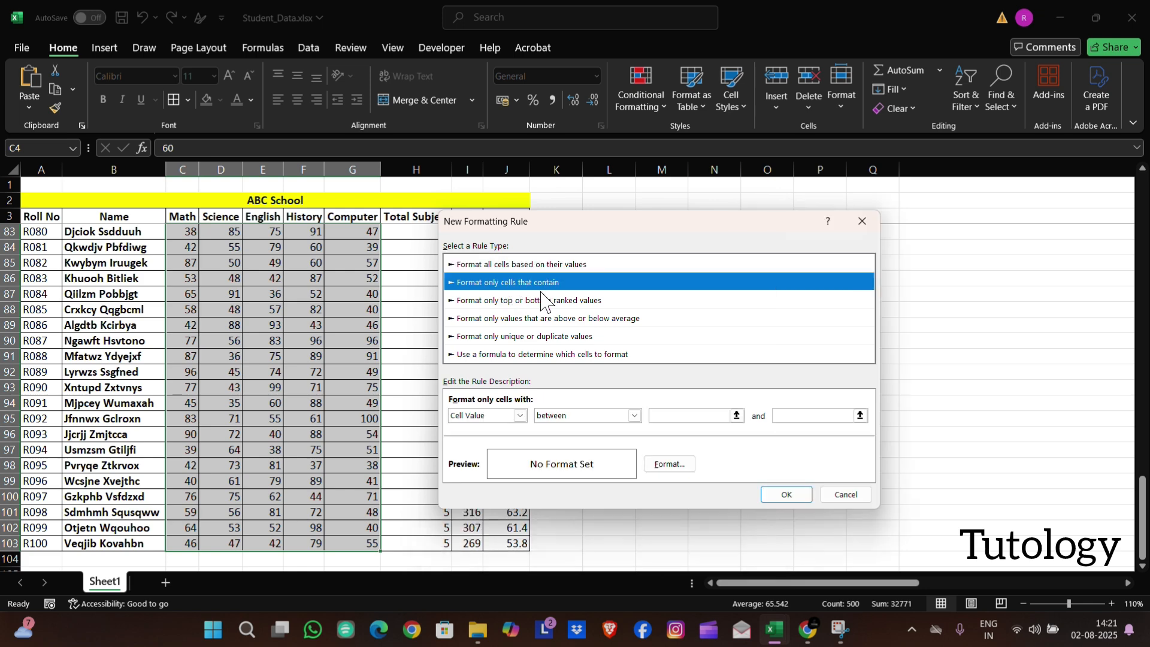
{"action": "left_click", "coordinate": [520, 416]}
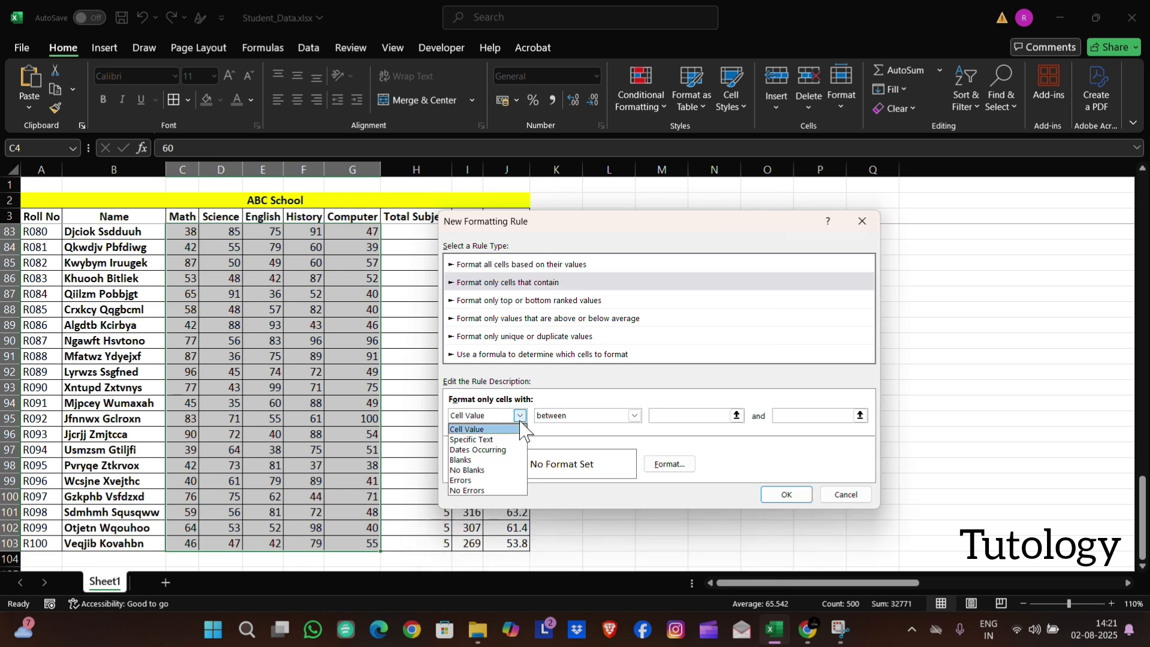
{"action": "left_click", "coordinate": [507, 429]}
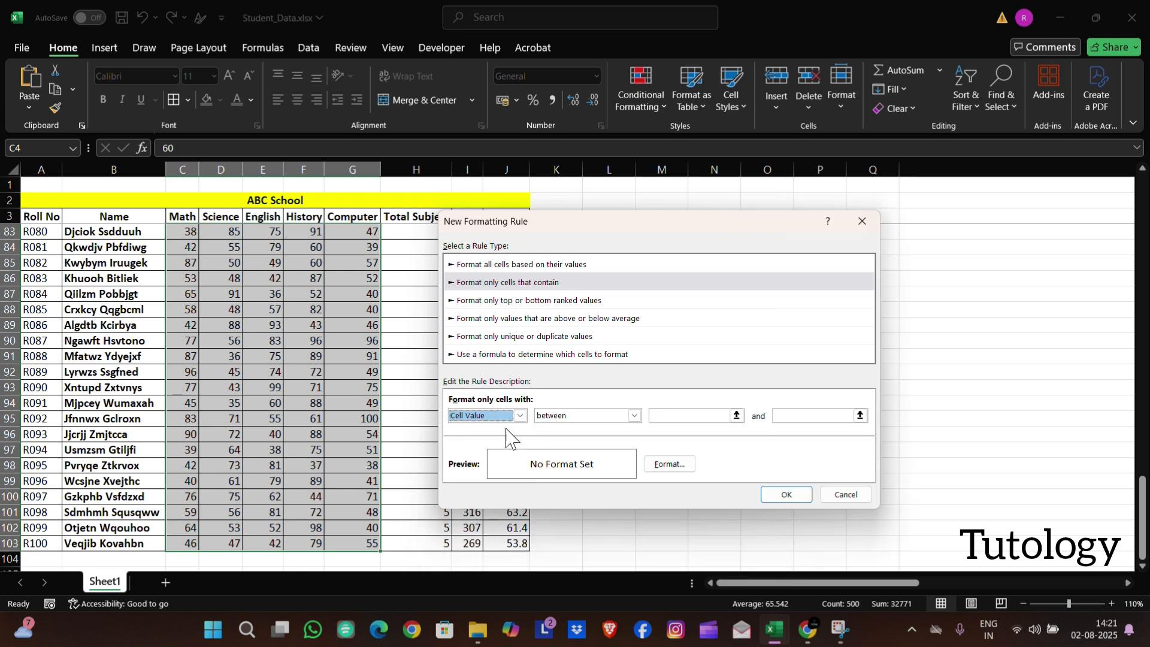
{"action": "left_click", "coordinate": [634, 416]}
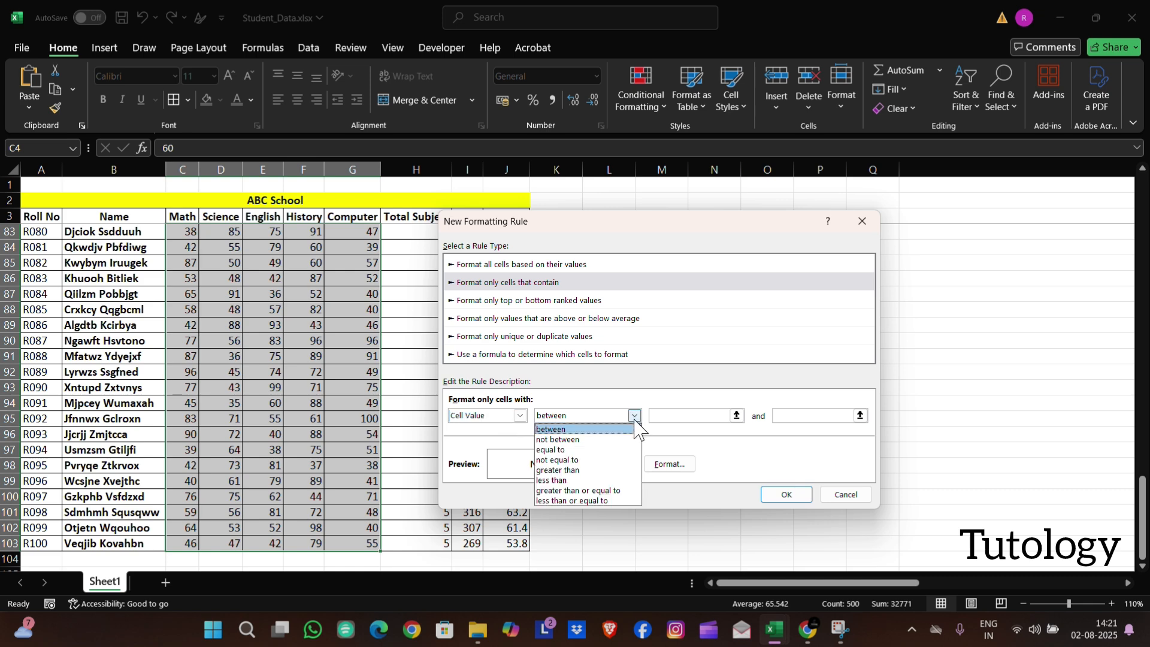
{"action": "left_click", "coordinate": [585, 480]}
{"action": "left_click", "coordinate": [693, 416]}
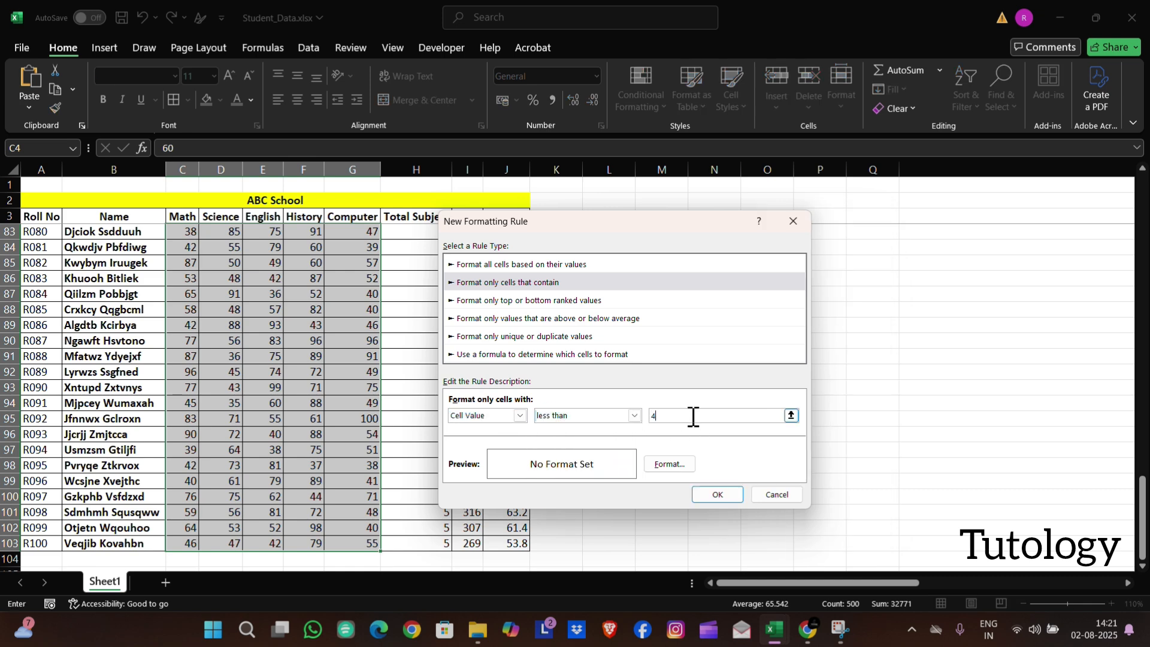
Give the below-40 rule a red fill with bold font and apply it to the subject scores
{"action": "left_click", "coordinate": [664, 464]}
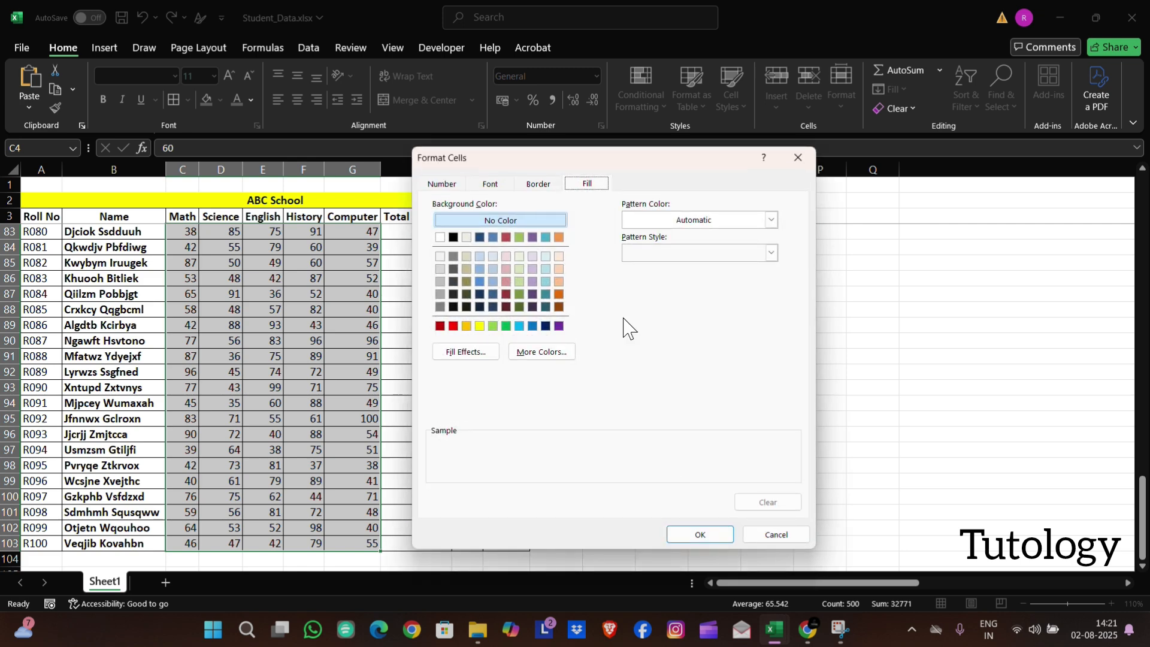
{"action": "left_click", "coordinate": [453, 326]}
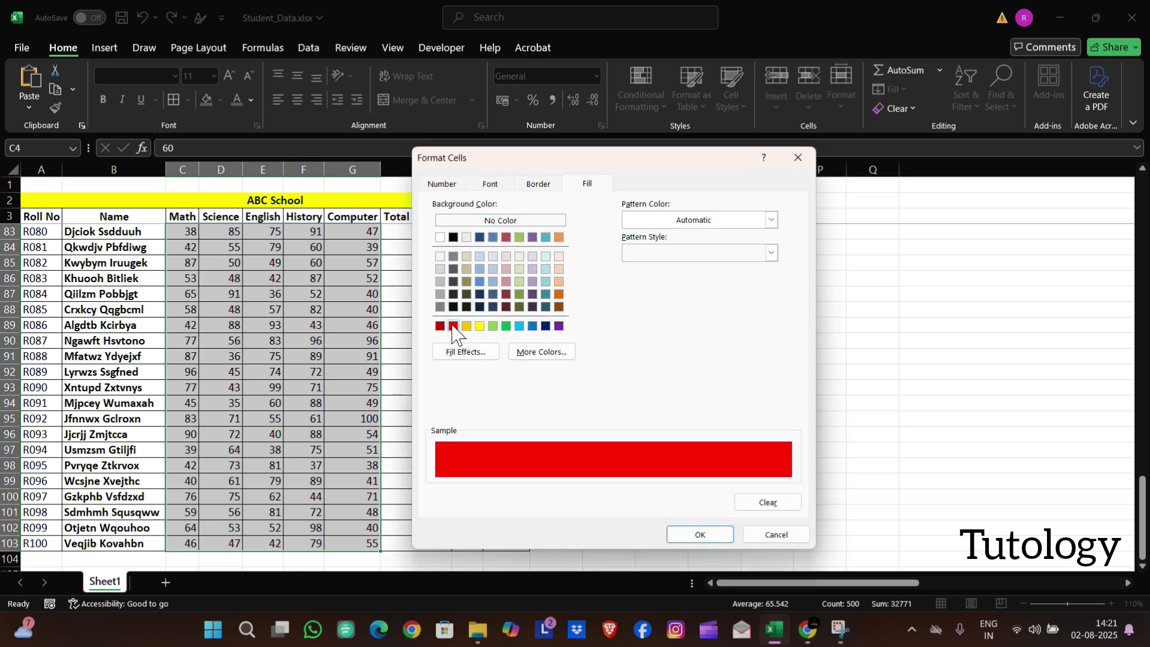
{"action": "left_click", "coordinate": [497, 186]}
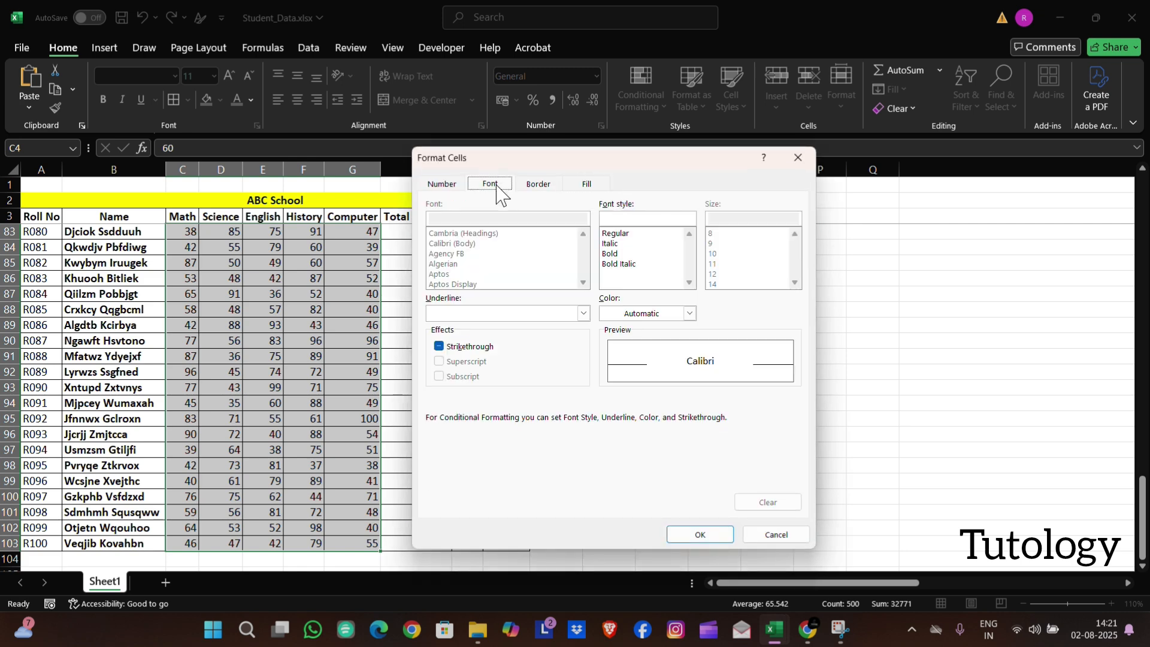
{"action": "left_click", "coordinate": [609, 256]}
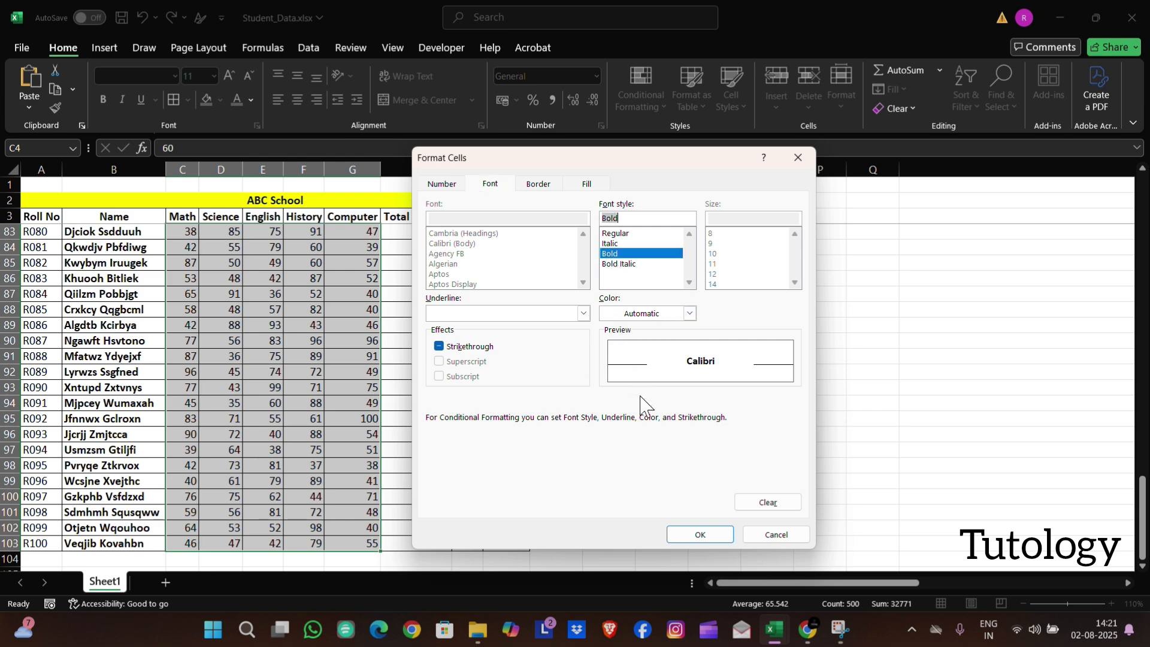
{"action": "left_click", "coordinate": [694, 539]}
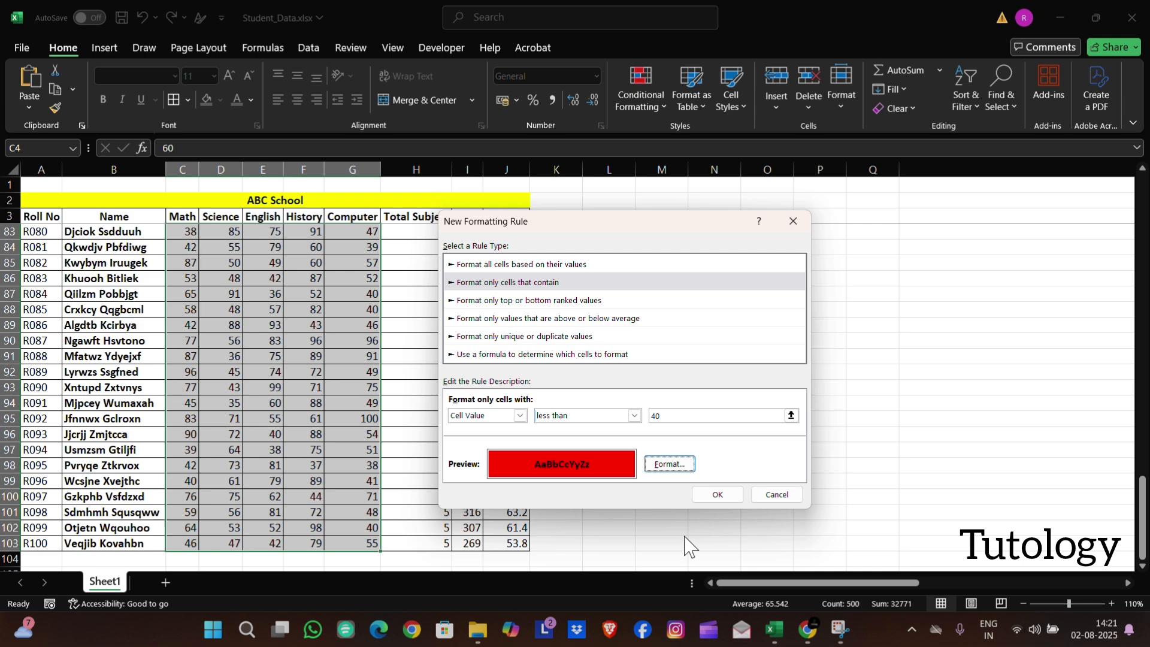
{"action": "left_click", "coordinate": [716, 496]}
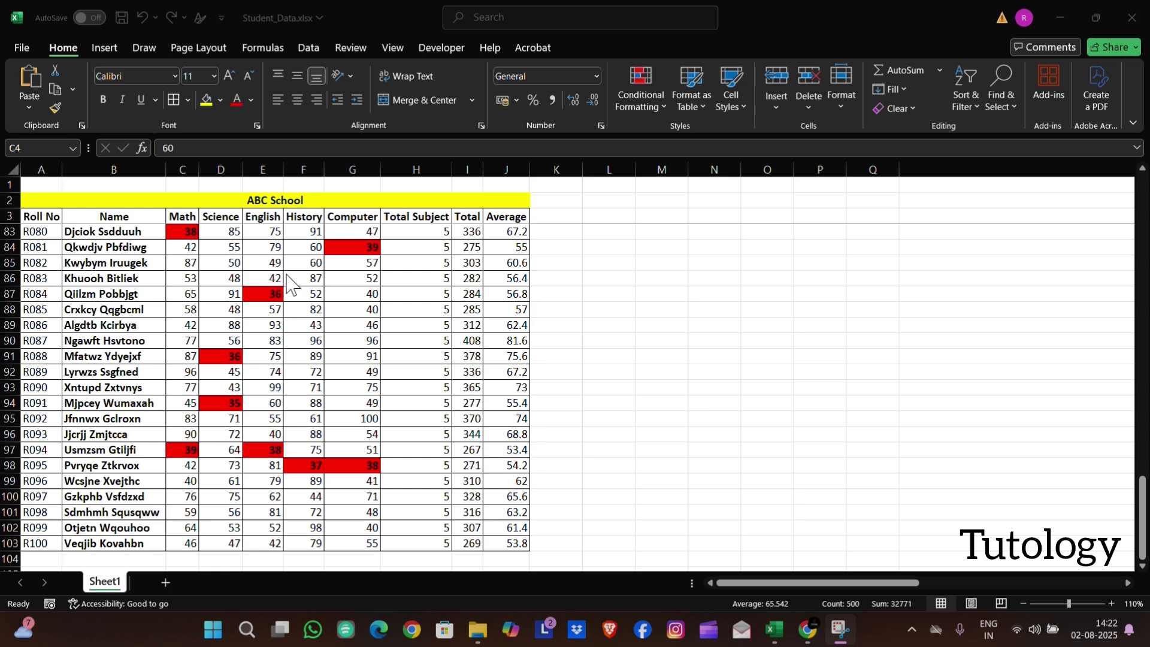
Set up another conditional formatting rule on the subject scores C4:G103 for cell values greater than 90
{"action": "scroll", "coordinate": [335, 355], "scroll_direction": "down", "scroll_amount": 1}
{"action": "scroll", "coordinate": [336, 354], "scroll_direction": "up", "scroll_amount": 8}
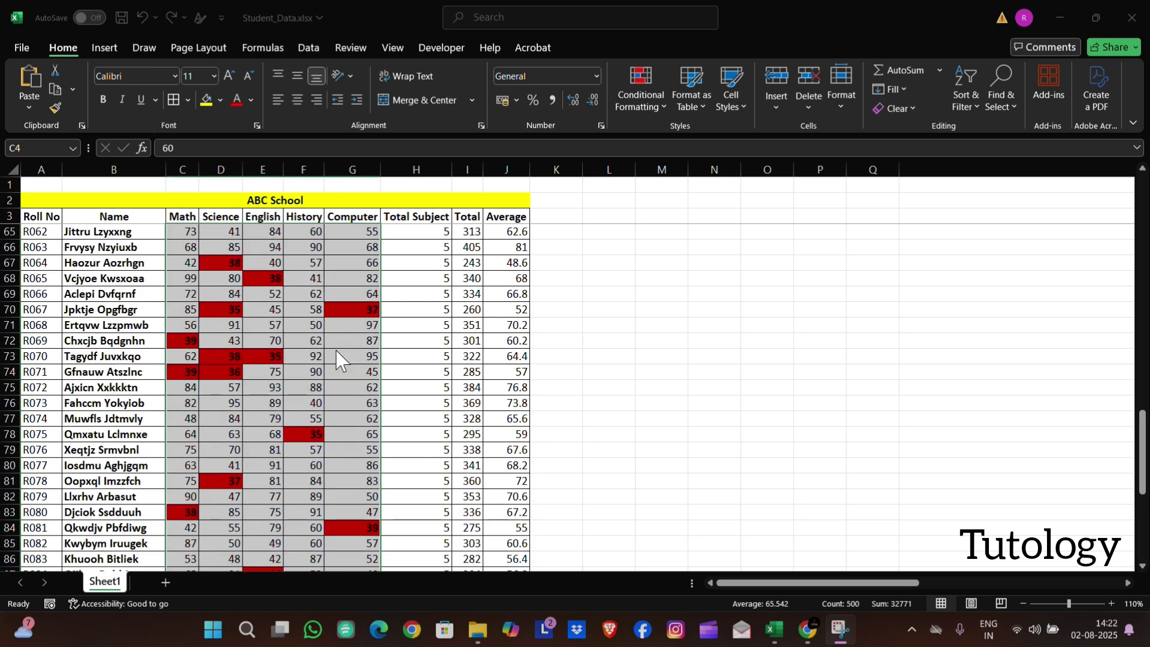
{"action": "scroll", "coordinate": [336, 350], "scroll_direction": "up", "scroll_amount": 20}
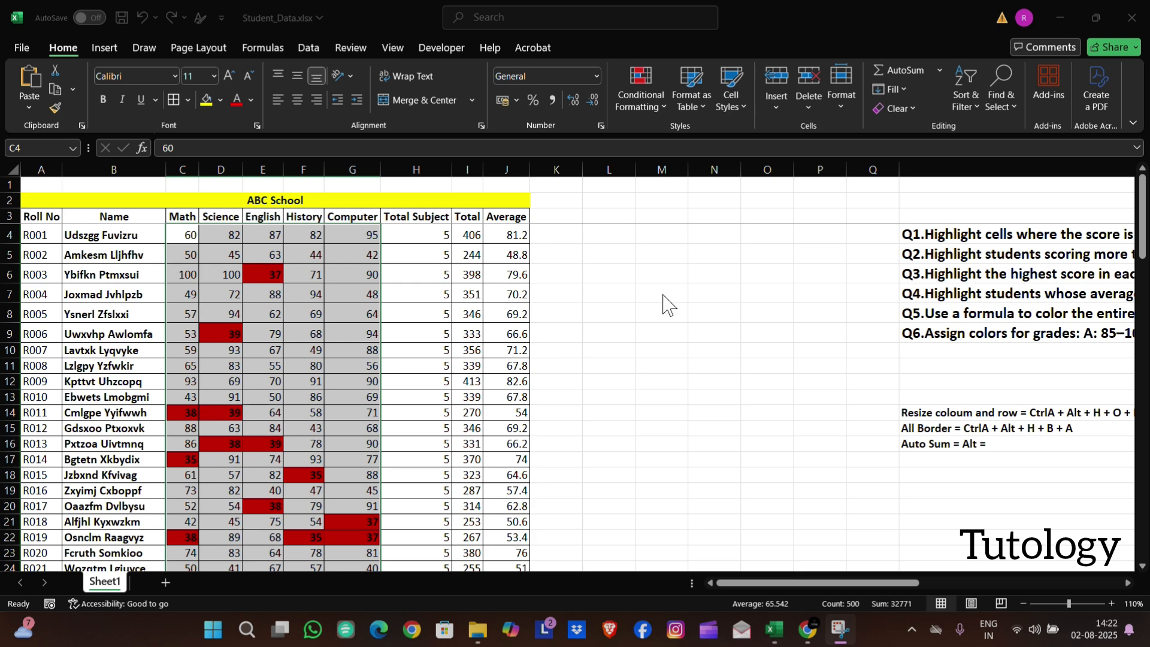
{"action": "scroll", "coordinate": [695, 317], "scroll_direction": "right", "scroll_amount": 3}
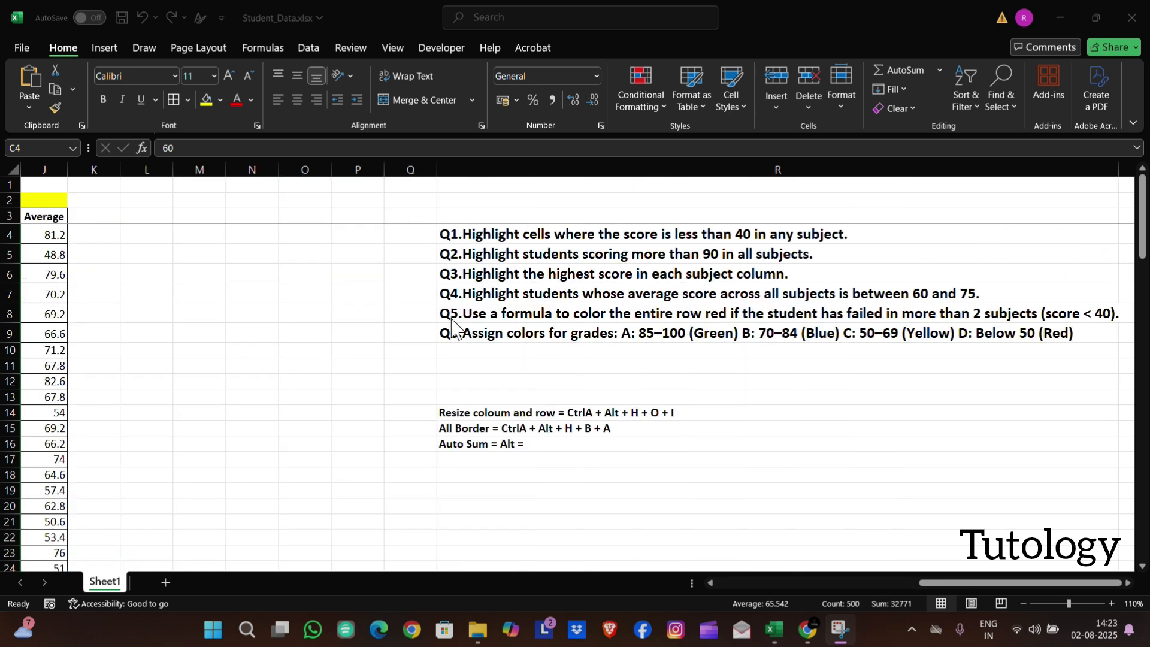
{"action": "scroll", "coordinate": [452, 327], "scroll_direction": "left", "scroll_amount": 3}
{"action": "left_click_drag", "start_coordinate": [191, 236], "coordinate": [343, 509]}
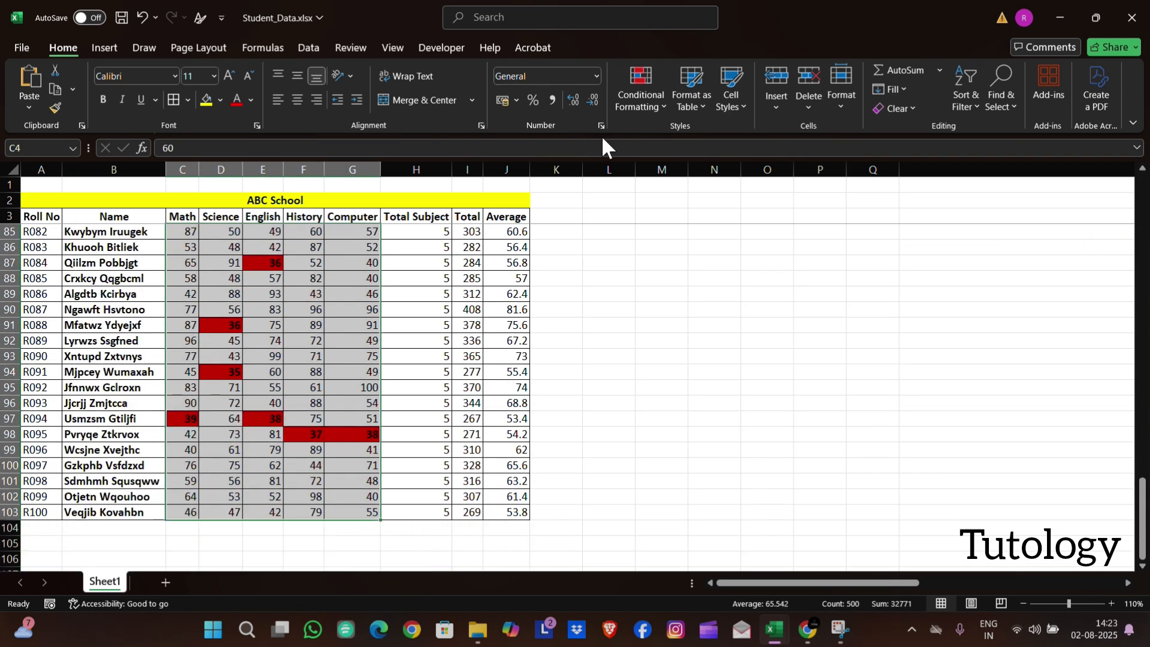
{"action": "left_click", "coordinate": [652, 106]}
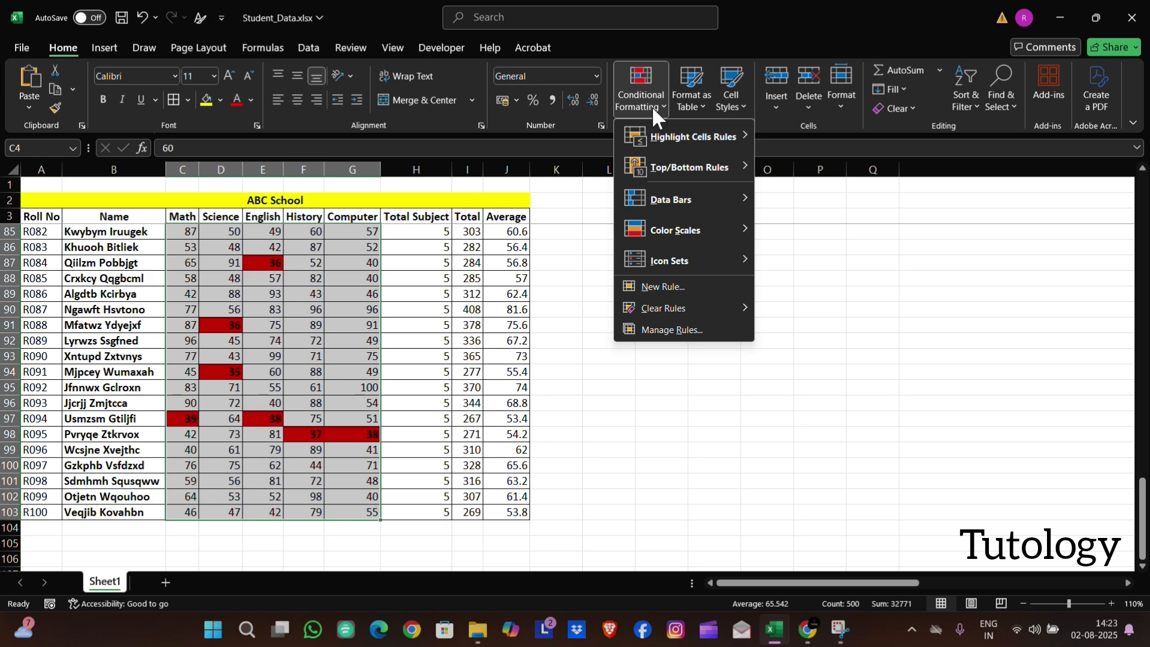
{"action": "left_click", "coordinate": [663, 286]}
{"action": "left_click", "coordinate": [665, 268]}
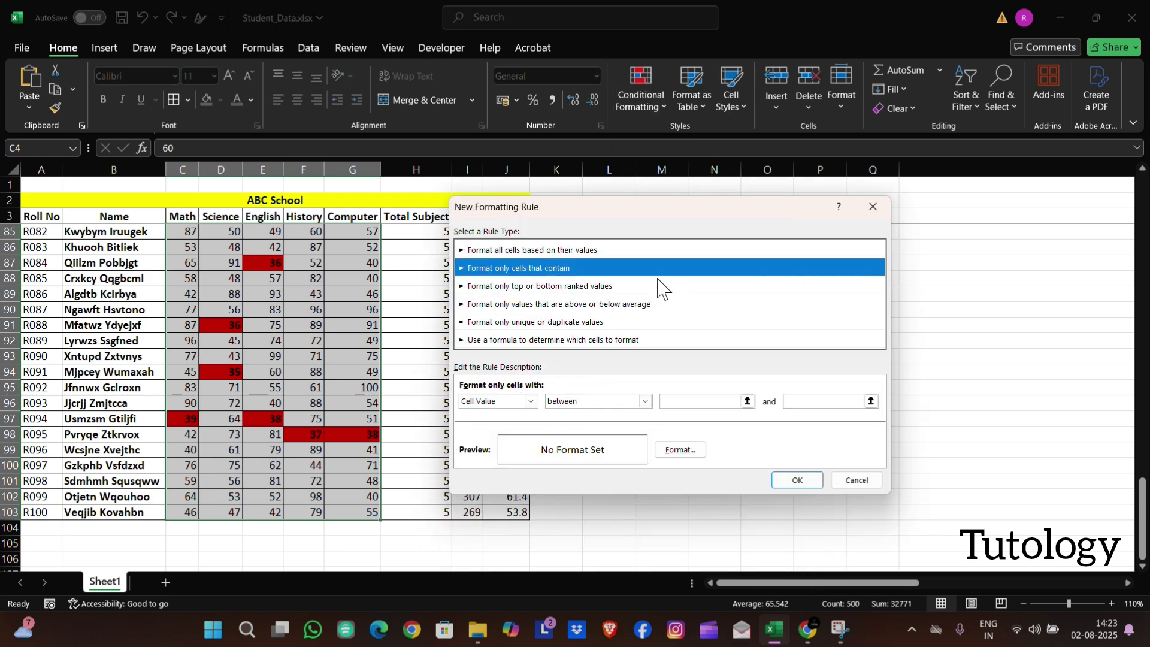
{"action": "left_click", "coordinate": [645, 400]}
{"action": "left_click", "coordinate": [599, 456]}
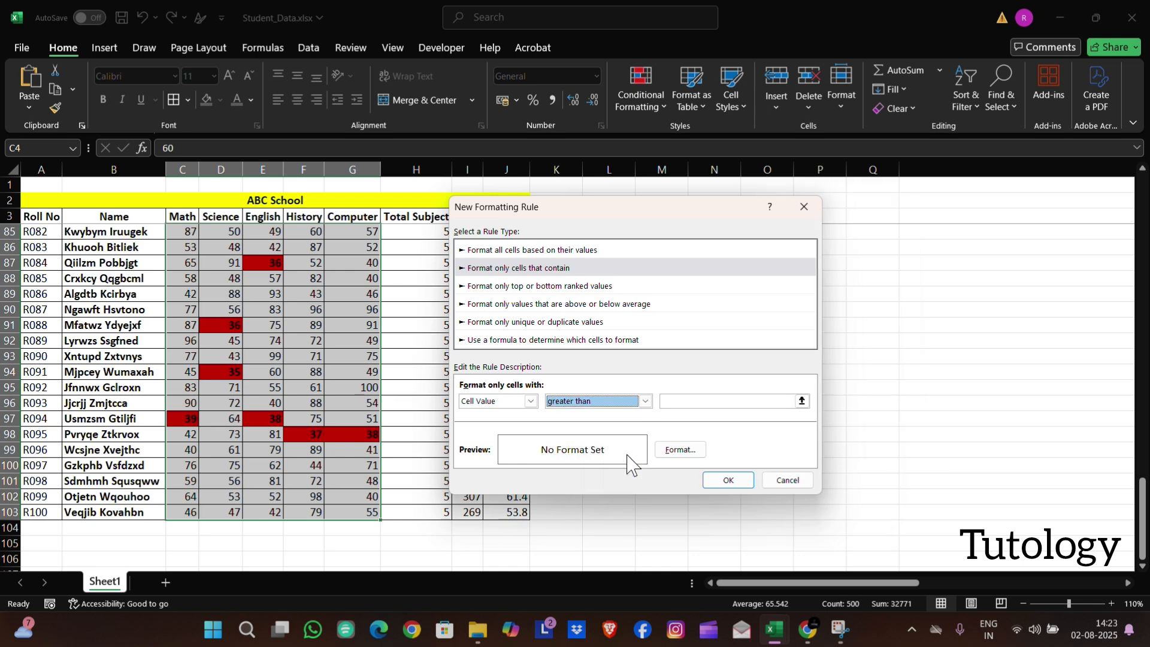
{"action": "left_click", "coordinate": [705, 403]}
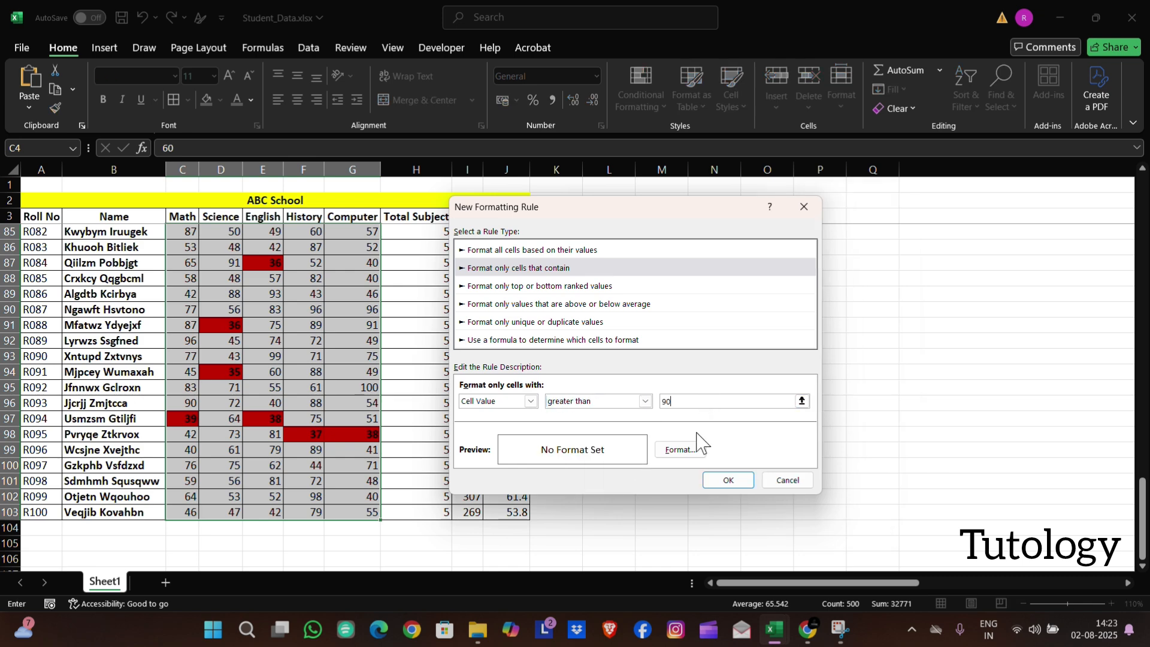
Give the greater-than-90 rule a bold green font and apply it to the subject scores
{"action": "left_click", "coordinate": [680, 449]}
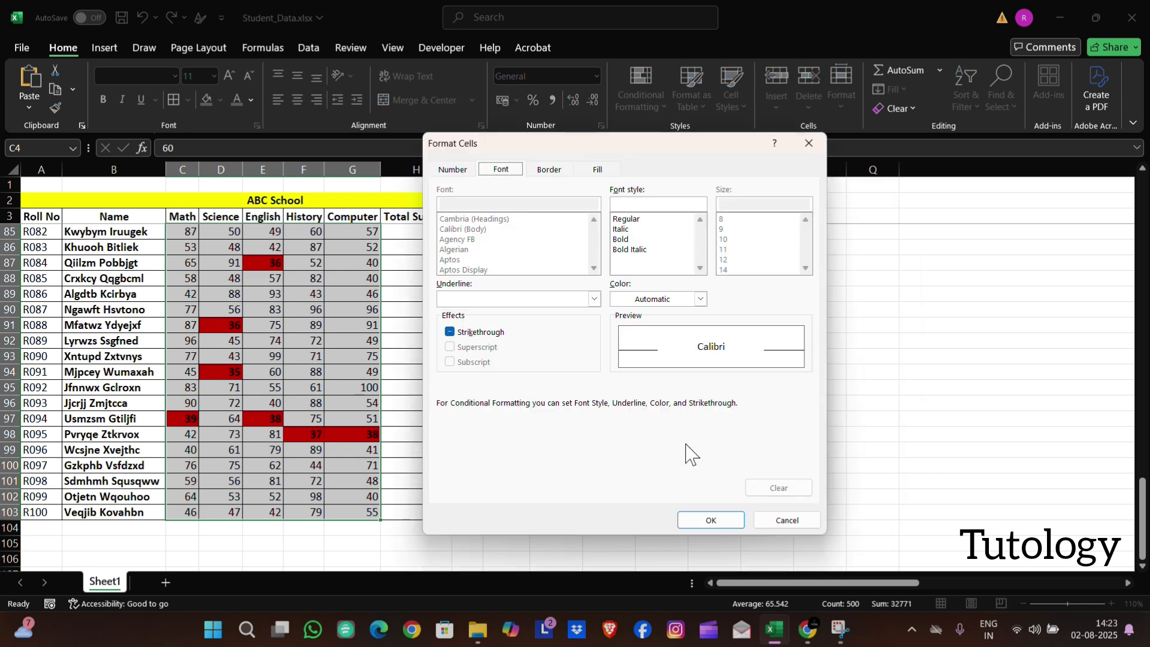
{"action": "left_click", "coordinate": [623, 239]}
{"action": "left_click", "coordinate": [699, 299]}
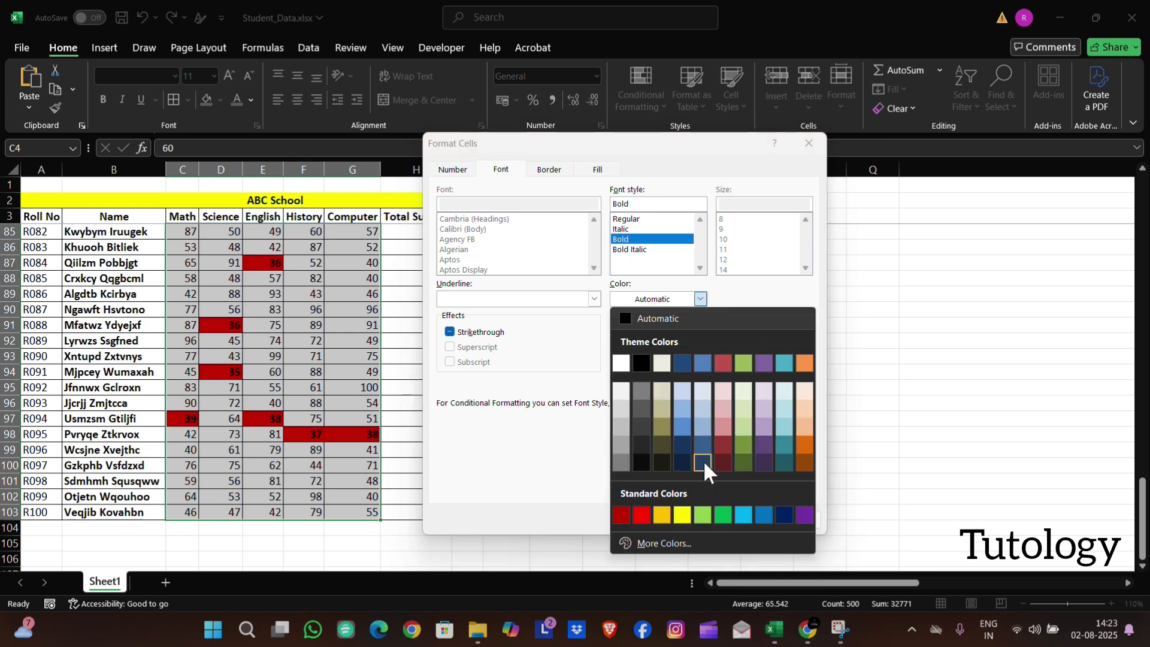
{"action": "left_click", "coordinate": [723, 515]}
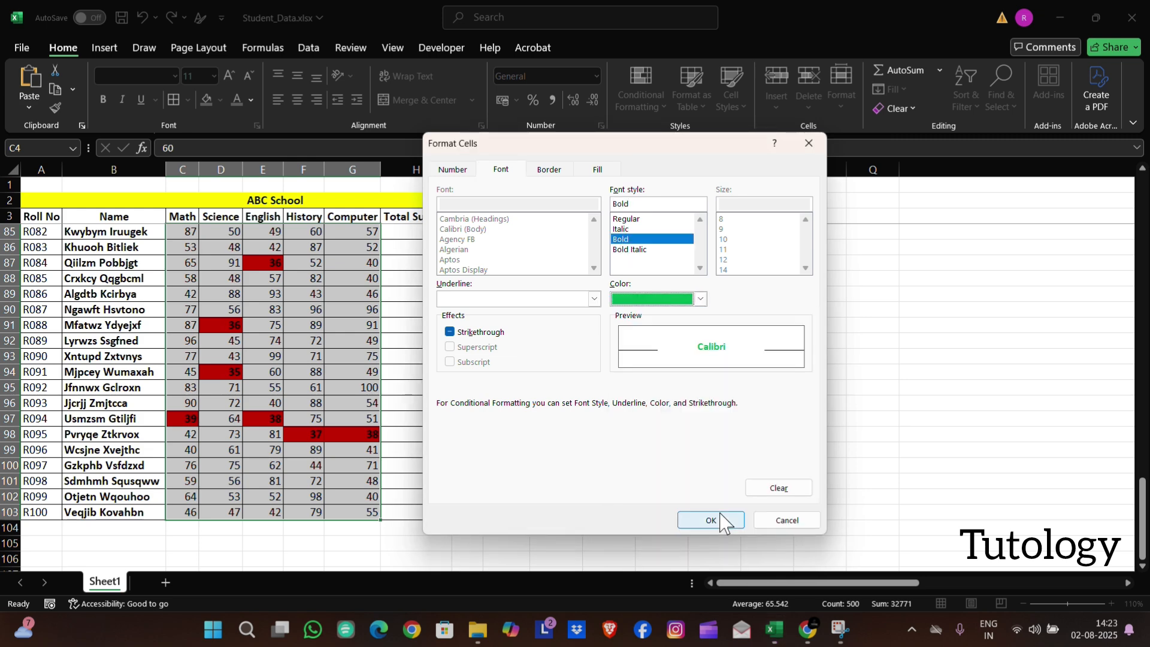
{"action": "left_click", "coordinate": [723, 520]}
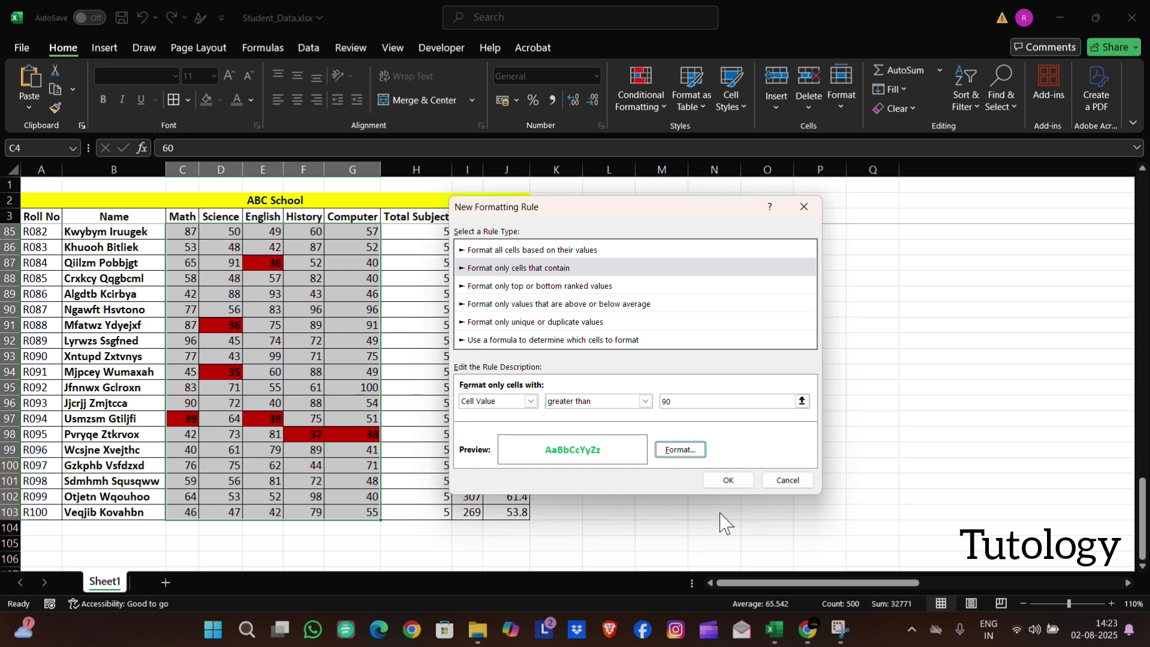
{"action": "left_click", "coordinate": [726, 479]}
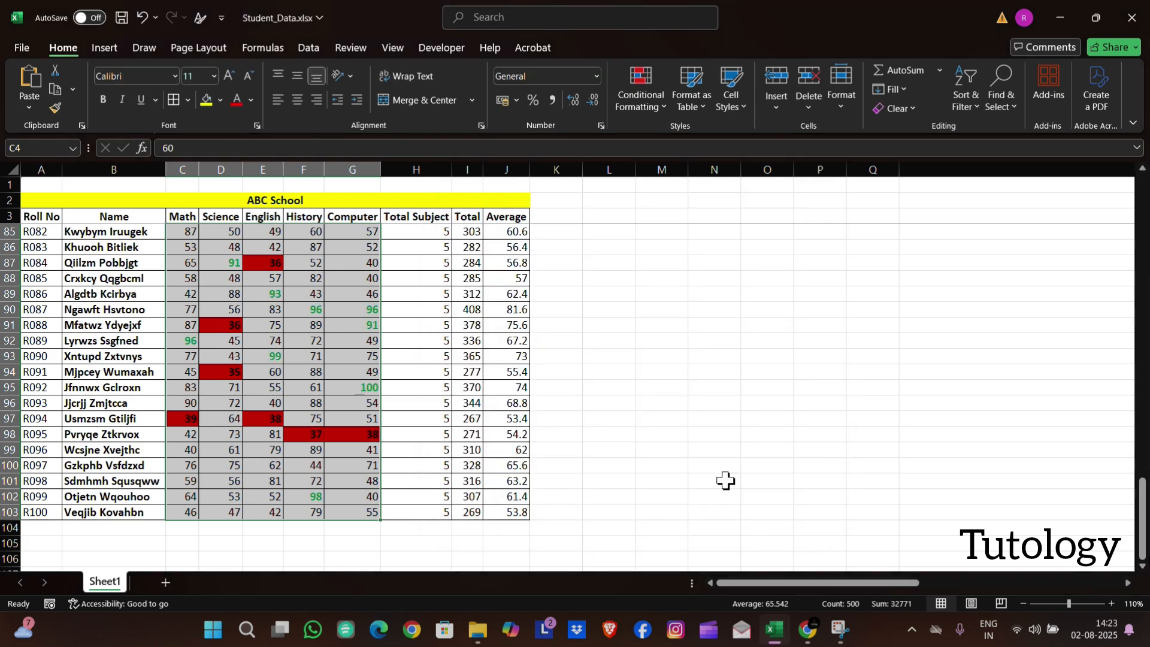
{"action": "left_click", "coordinate": [588, 429]}
{"action": "scroll", "coordinate": [372, 397], "scroll_direction": "up", "scroll_amount": 5}
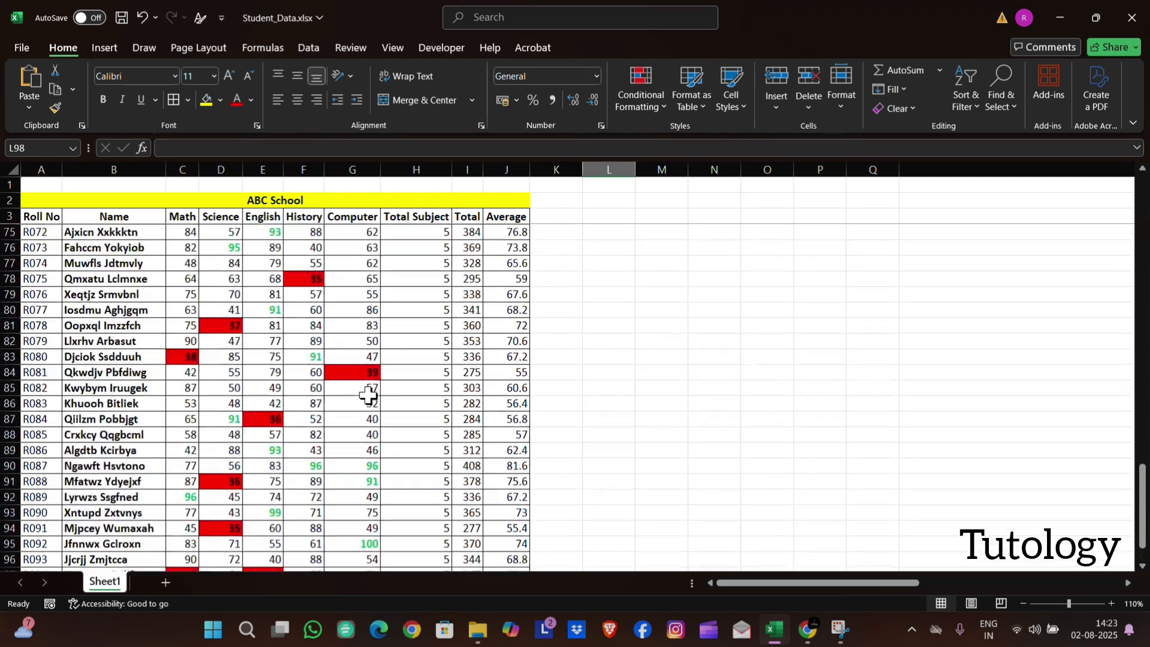
{"action": "scroll", "coordinate": [368, 395], "scroll_direction": "up", "scroll_amount": 7}
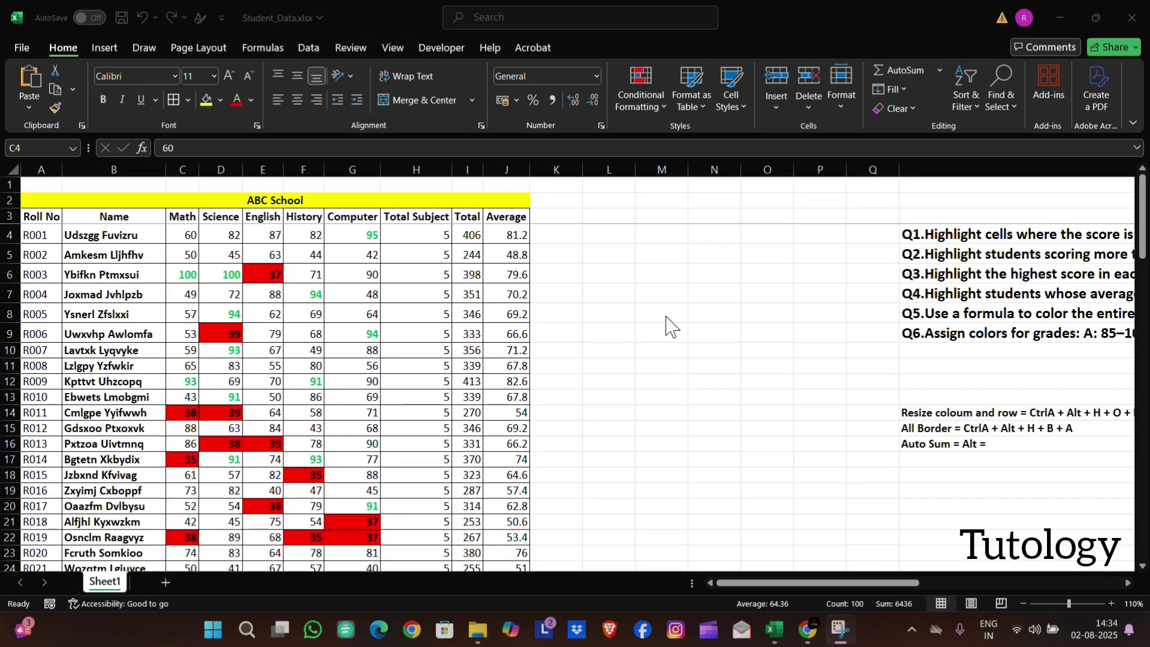
Set up a formula-based conditional formatting rule on the Math scores C4:C103 using =C4=MAX(C$4:C$103)
{"action": "scroll", "coordinate": [668, 326], "scroll_direction": "right", "scroll_amount": 3}
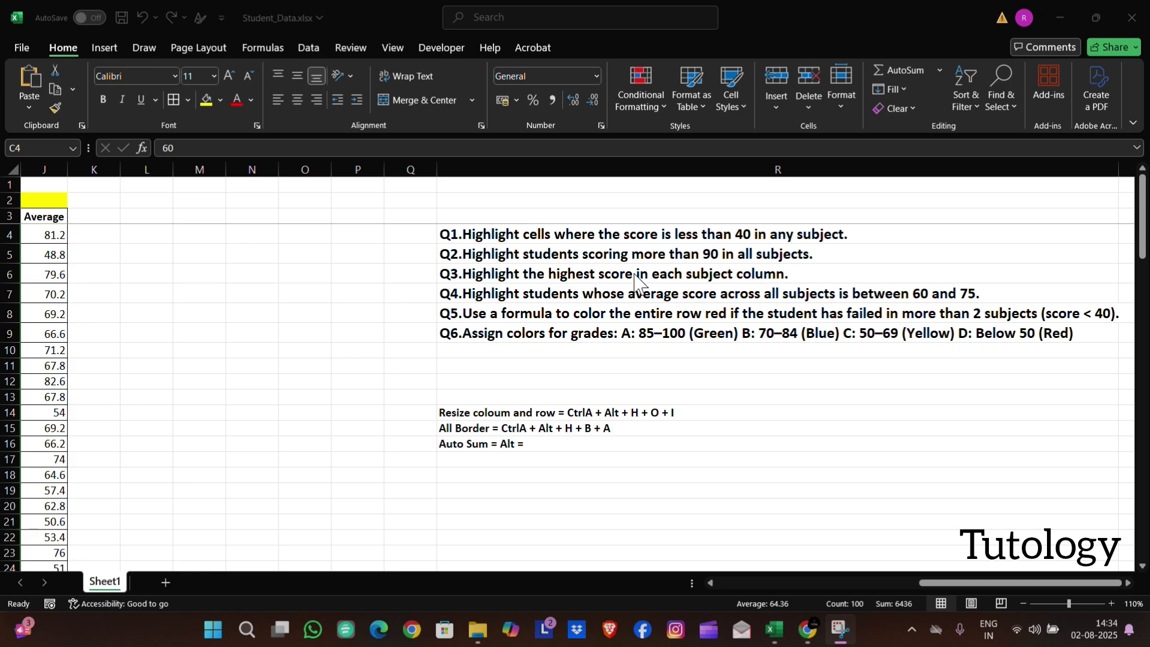
{"action": "scroll", "coordinate": [368, 320], "scroll_direction": "left", "scroll_amount": 3}
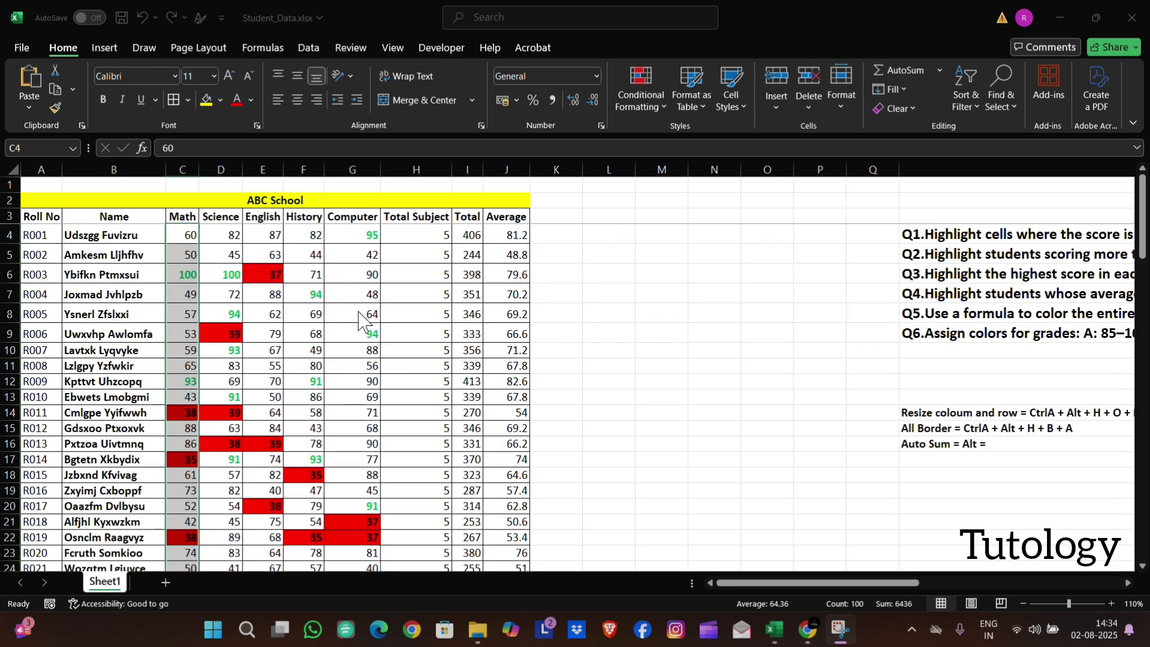
{"action": "left_click", "coordinate": [186, 236]}
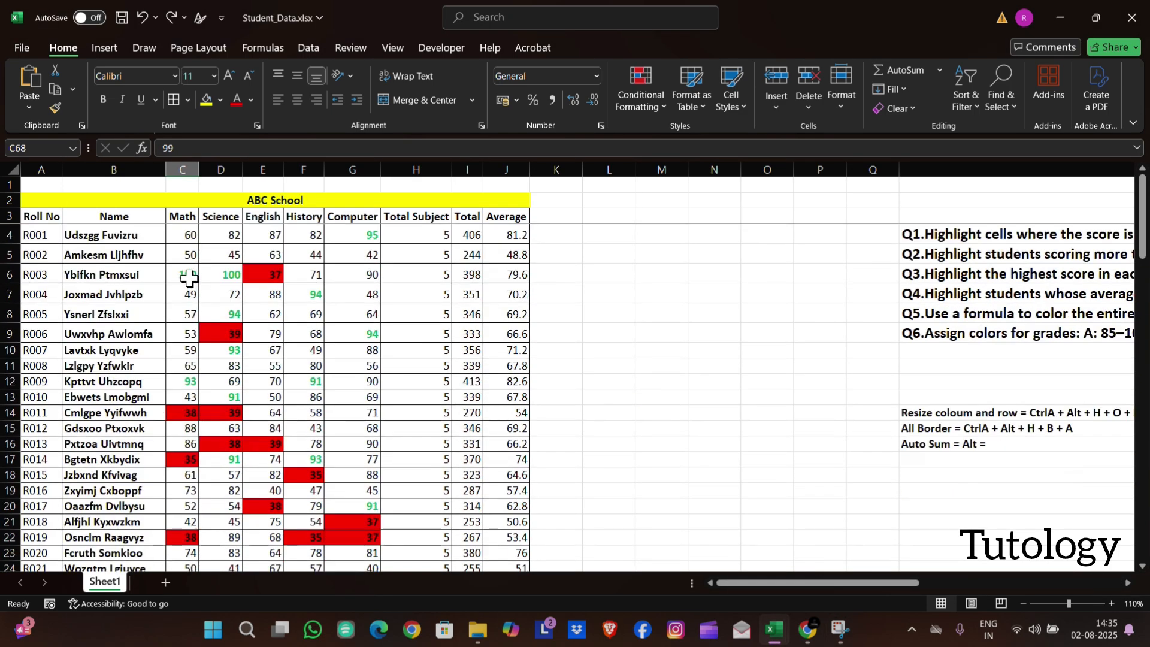
{"action": "left_click_drag", "start_coordinate": [186, 235], "coordinate": [196, 520]}
{"action": "left_click", "coordinate": [664, 88]}
{"action": "left_click", "coordinate": [652, 275]}
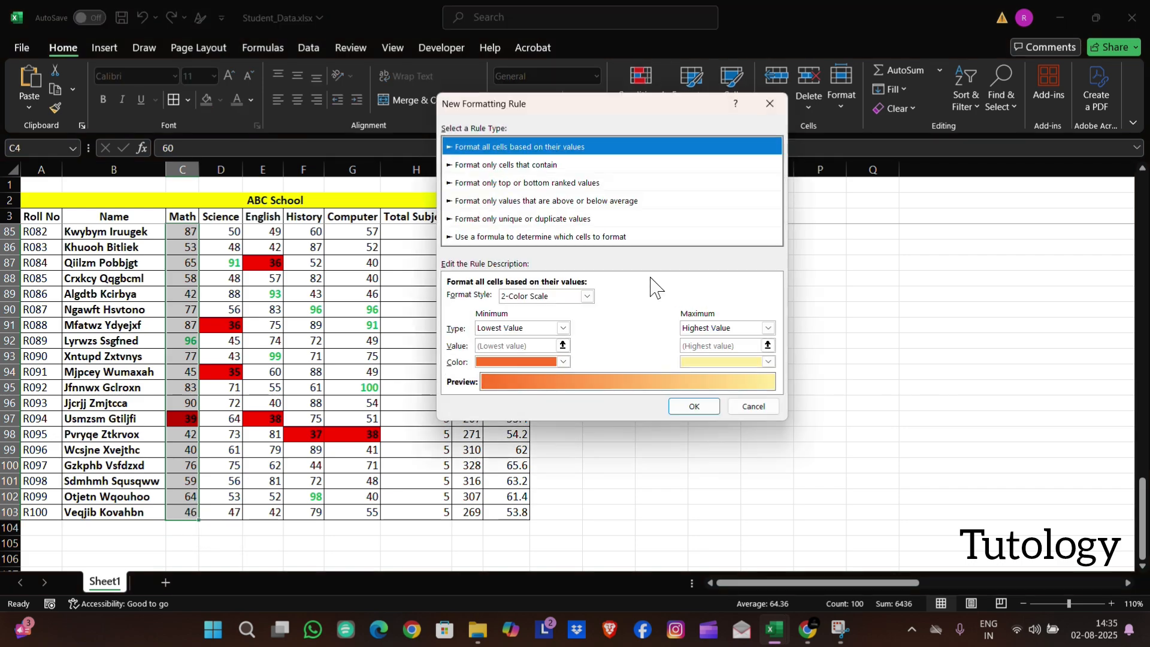
{"action": "left_click", "coordinate": [542, 237]}
{"action": "left_click", "coordinate": [501, 296]}
{"action": "scroll", "coordinate": [335, 303], "scroll_direction": "up", "scroll_amount": 20}
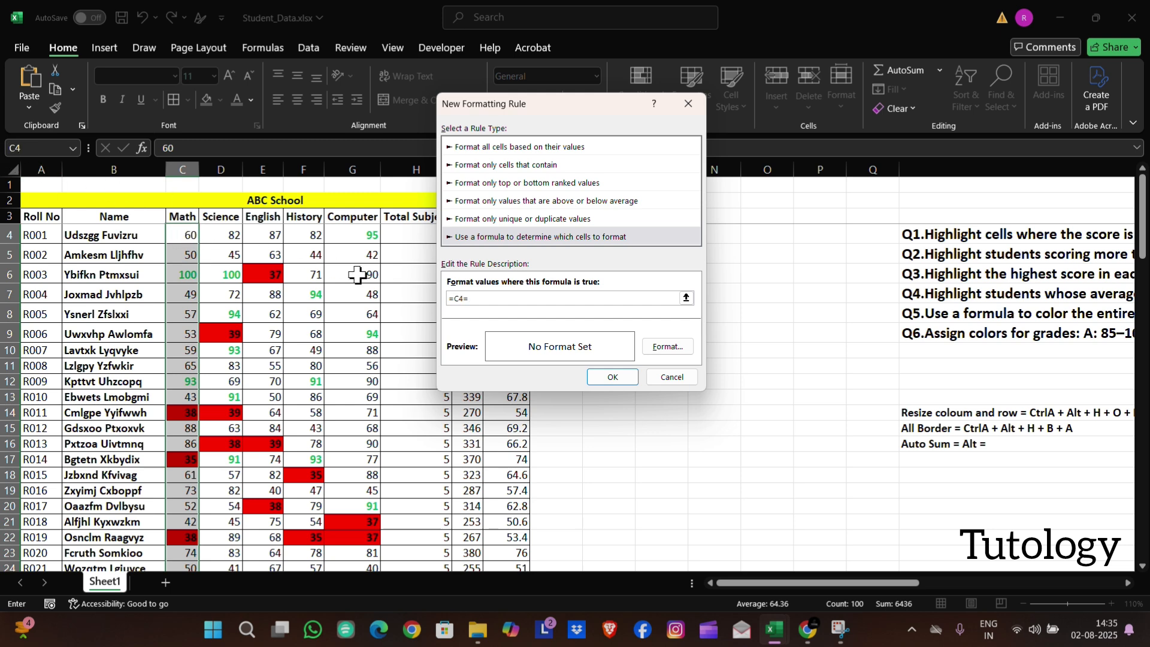
{"action": "key", "text": "Caps_Lock"}
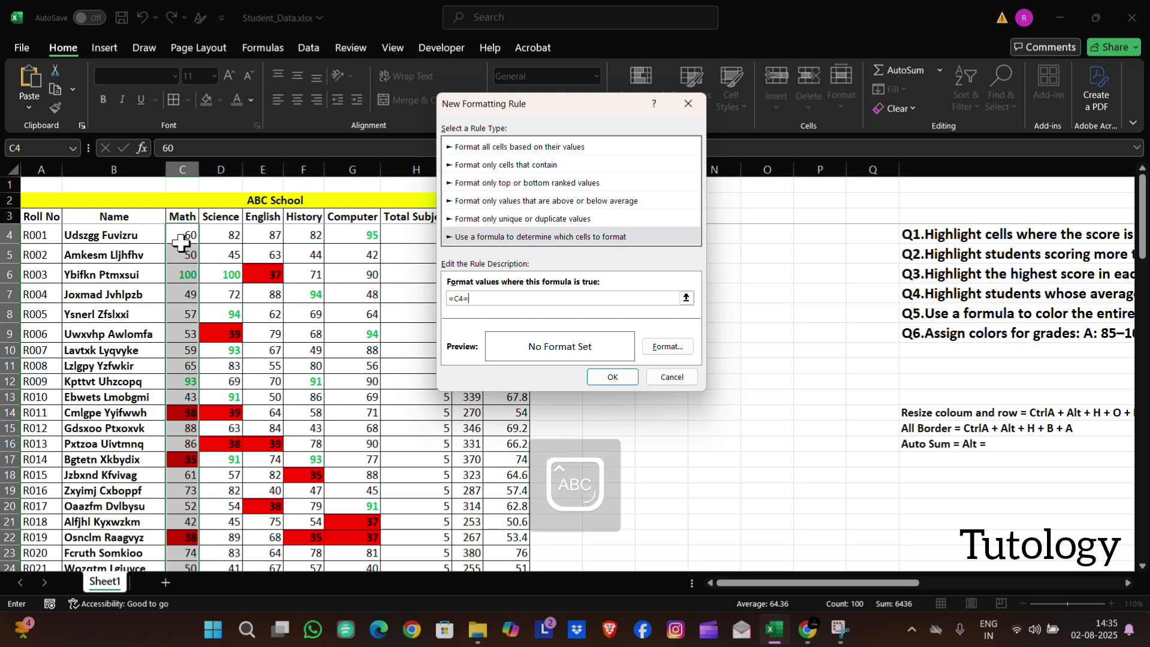
{"action": "type", "text": "("}
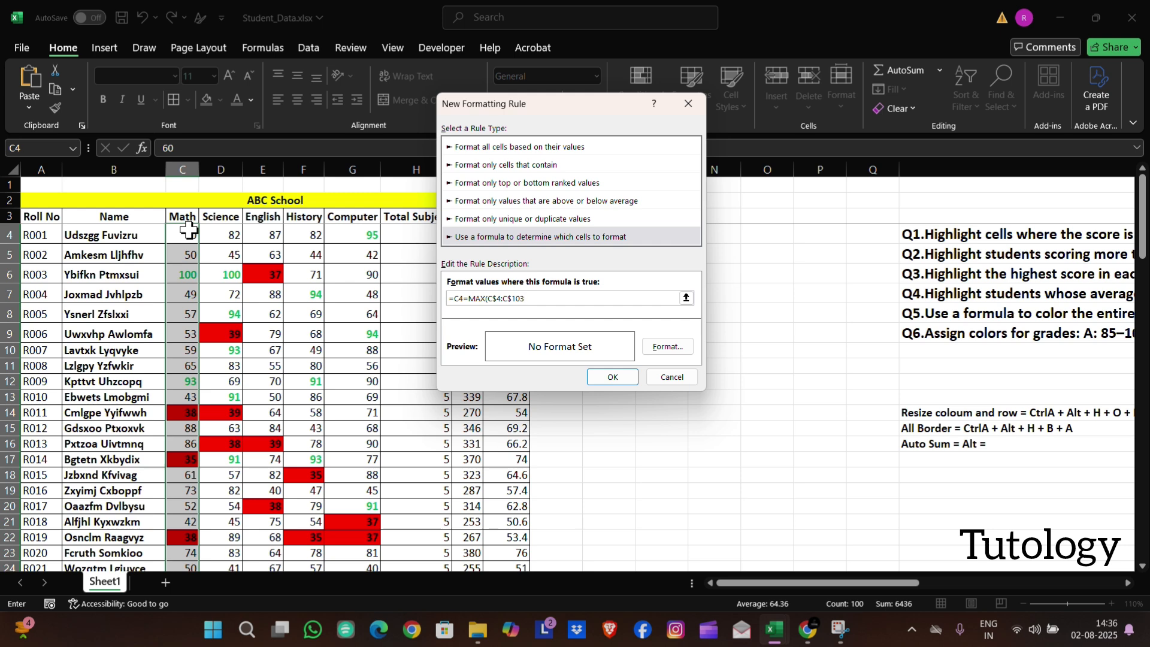
Give the highest-Math-score rule a gold fill with bold font and apply it
{"action": "left_click", "coordinate": [667, 347]}
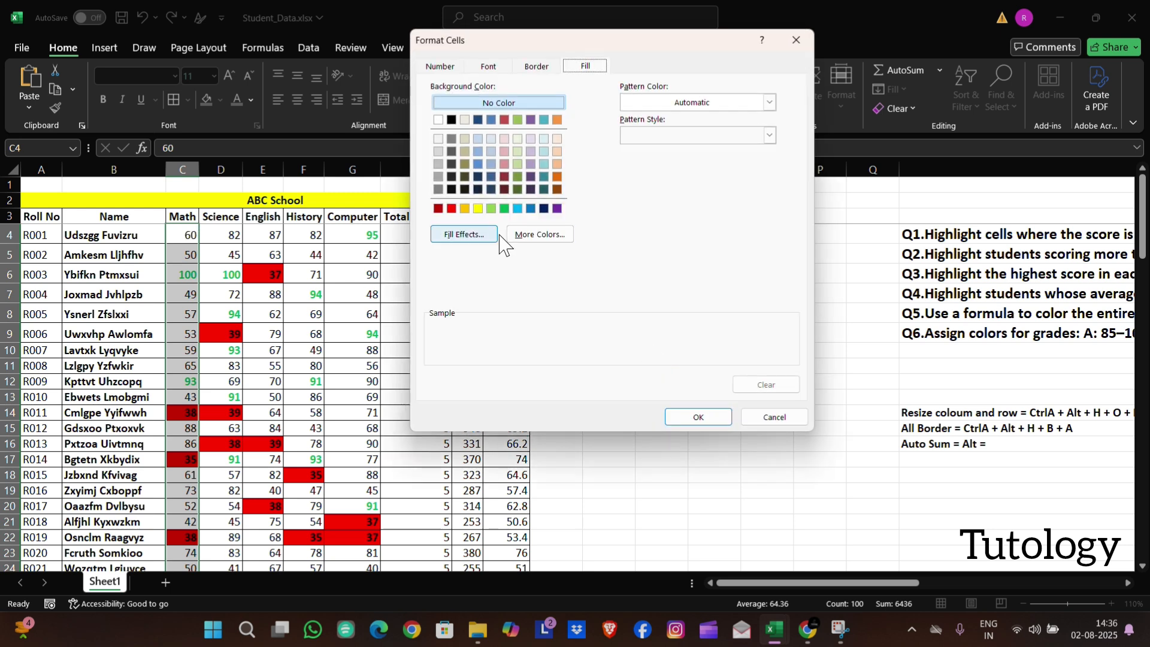
{"action": "left_click", "coordinate": [464, 208]}
{"action": "left_click", "coordinate": [495, 67]}
{"action": "left_click", "coordinate": [614, 136]}
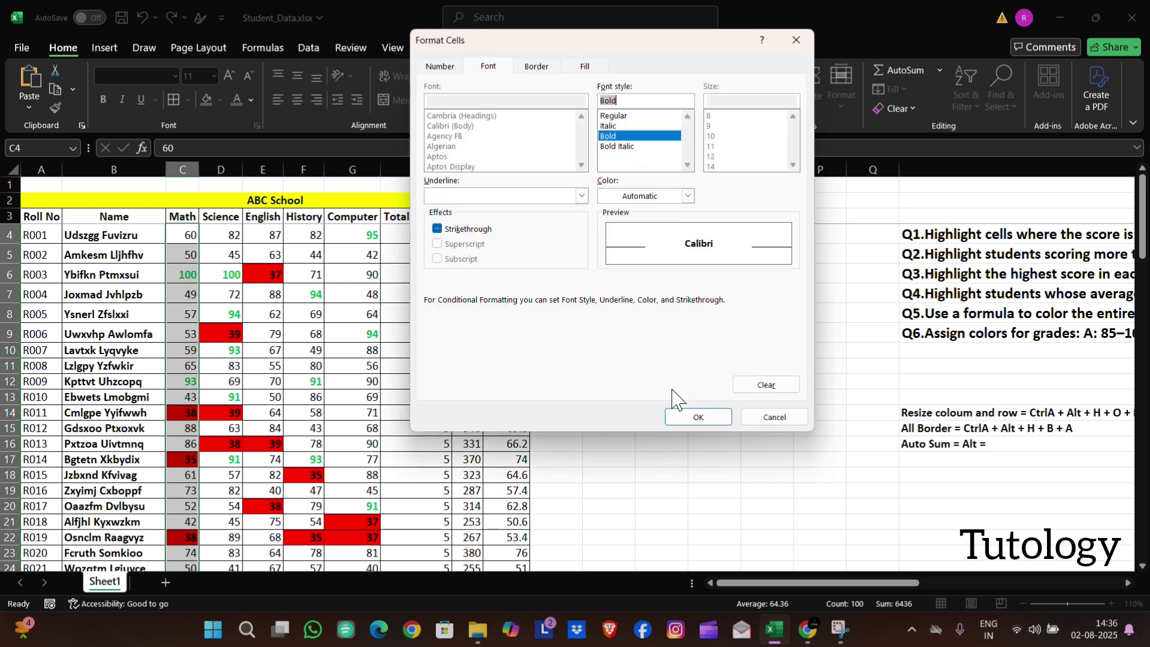
{"action": "left_click", "coordinate": [697, 416]}
{"action": "left_click", "coordinate": [615, 377]}
{"action": "scroll", "coordinate": [386, 390], "scroll_direction": "down", "scroll_amount": 14}
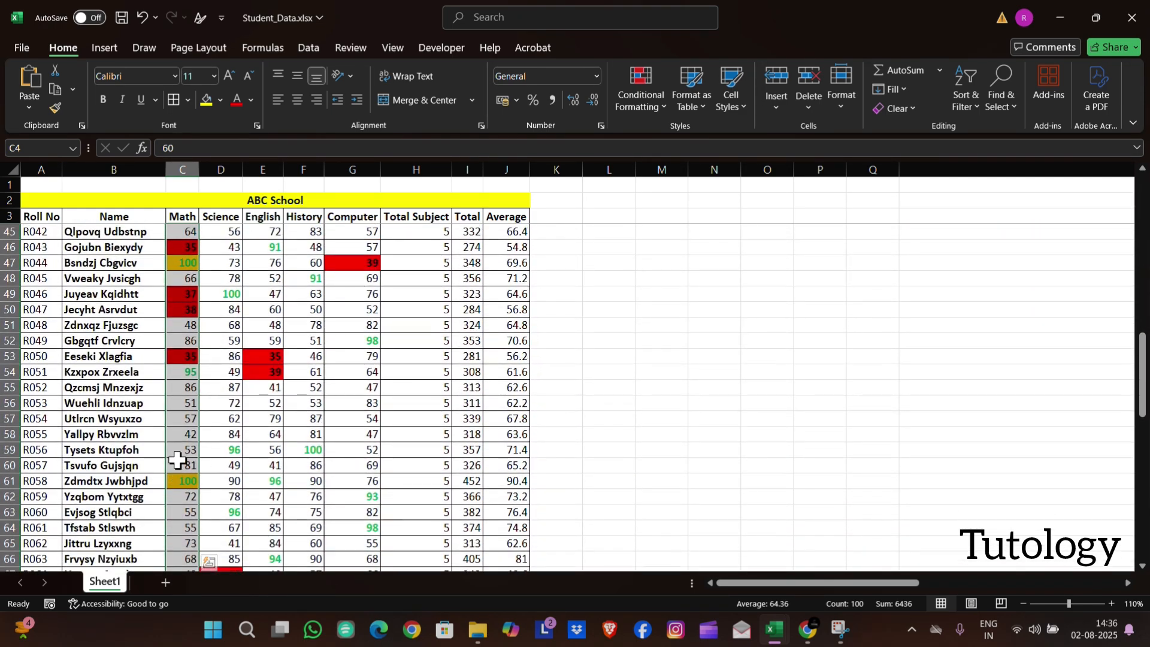
{"action": "scroll", "coordinate": [180, 474], "scroll_direction": "down", "scroll_amount": 6}
{"action": "scroll", "coordinate": [180, 468], "scroll_direction": "up", "scroll_amount": 20}
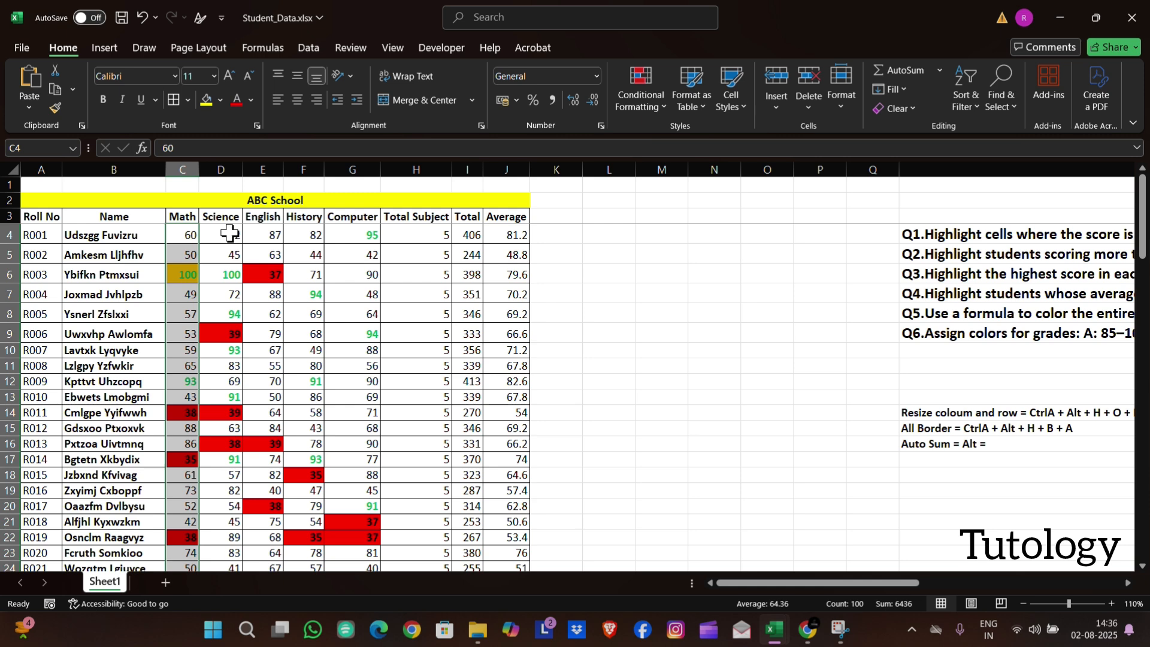
Select the Science scores from D4 down the column for the highest-score highlight
{"action": "left_click", "coordinate": [230, 233]}
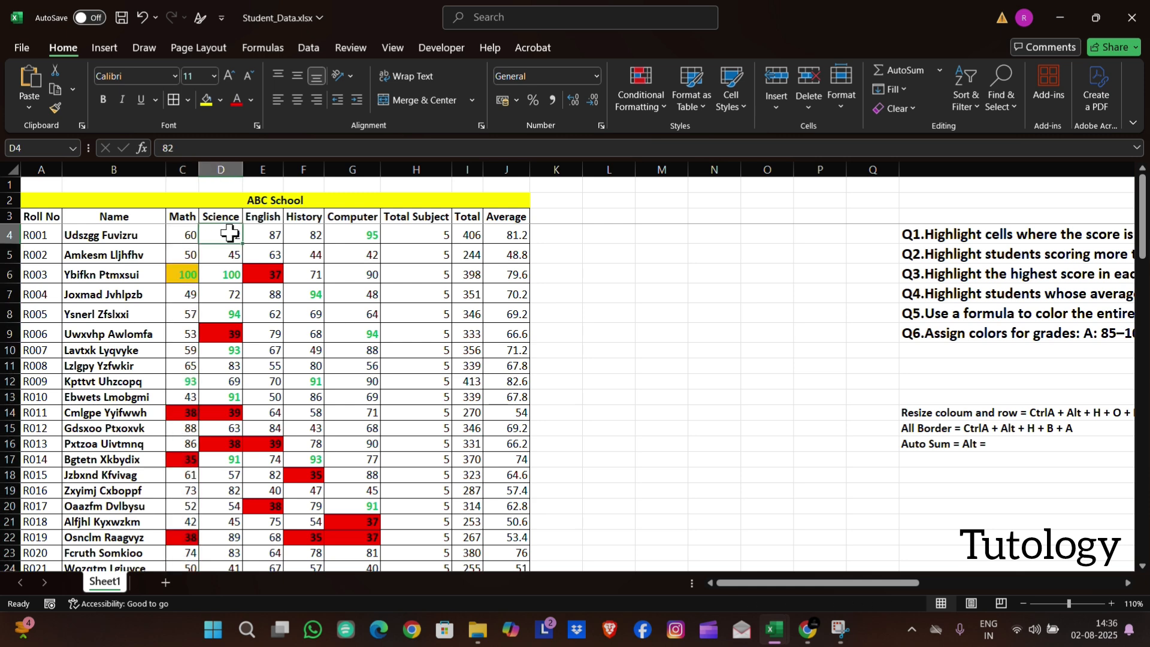
{"action": "key", "text": "ctrl+space"}
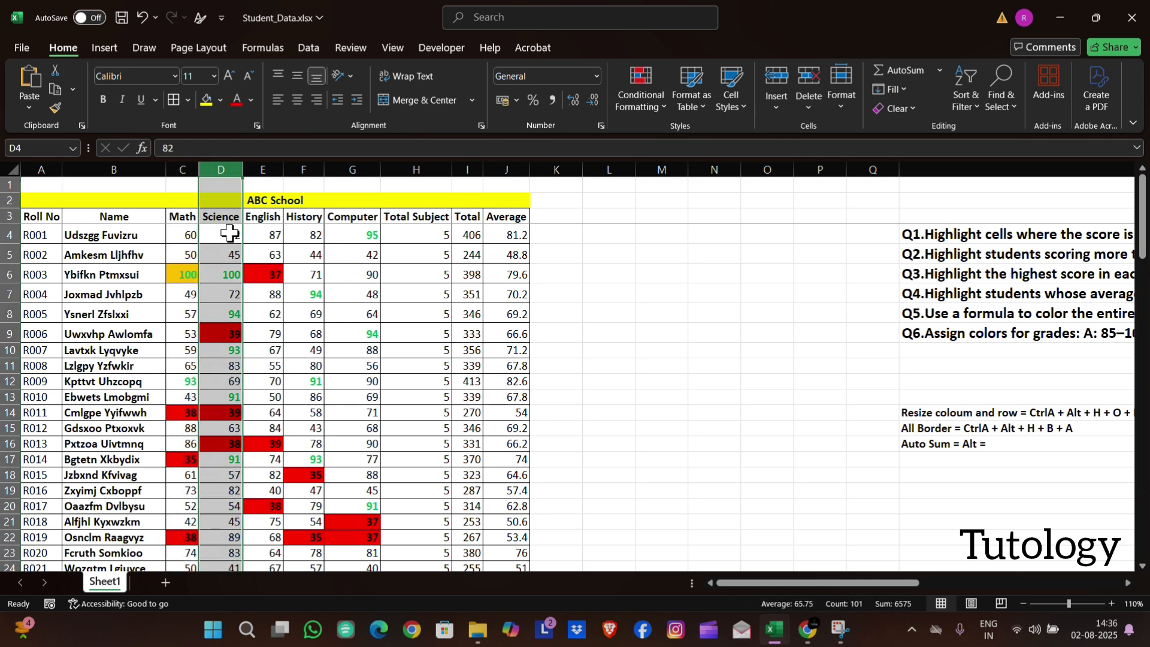
{"action": "left_click", "coordinate": [229, 233]}
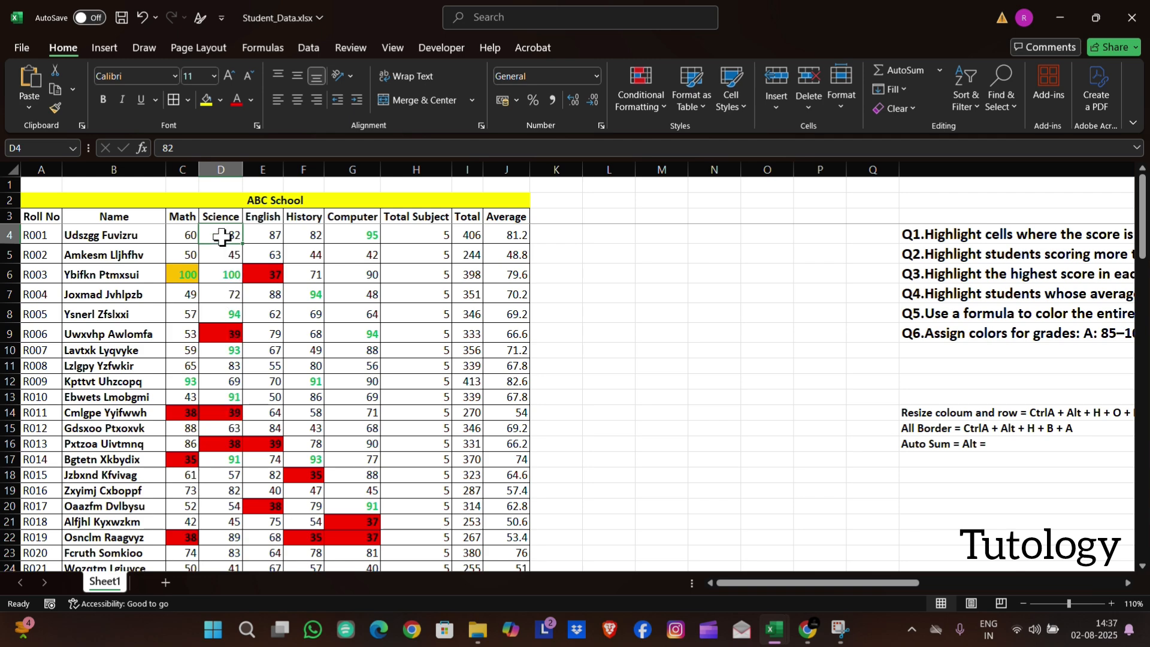
{"action": "left_click_drag", "start_coordinate": [221, 236], "coordinate": [264, 612]}
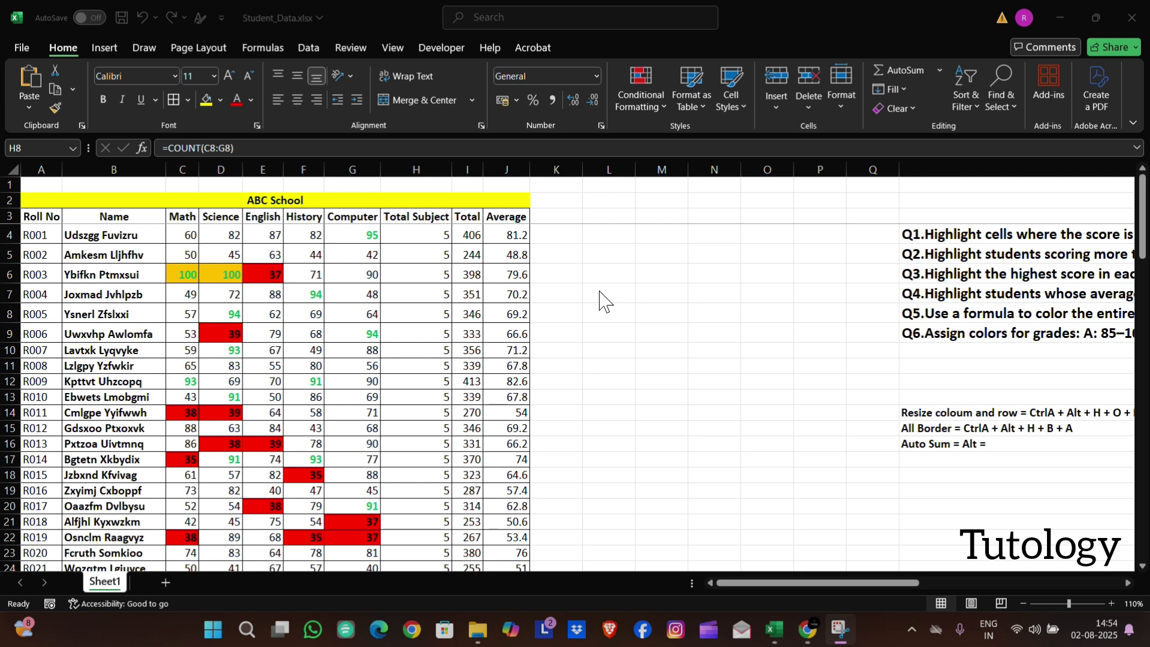
Set up a conditional formatting rule on the subject scores C4:G103 for cell values between 60 and 75
{"action": "scroll", "coordinate": [601, 297], "scroll_direction": "right", "scroll_amount": 6}
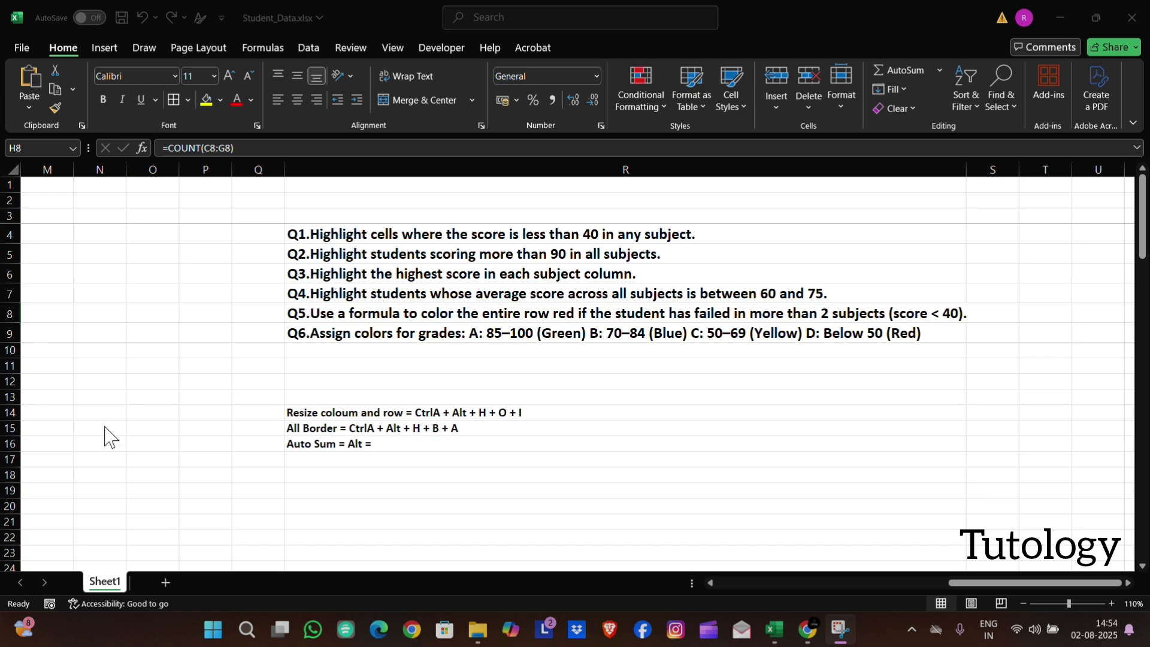
{"action": "scroll", "coordinate": [105, 437], "scroll_direction": "left", "scroll_amount": 6}
{"action": "left_click_drag", "start_coordinate": [185, 235], "coordinate": [323, 506]}
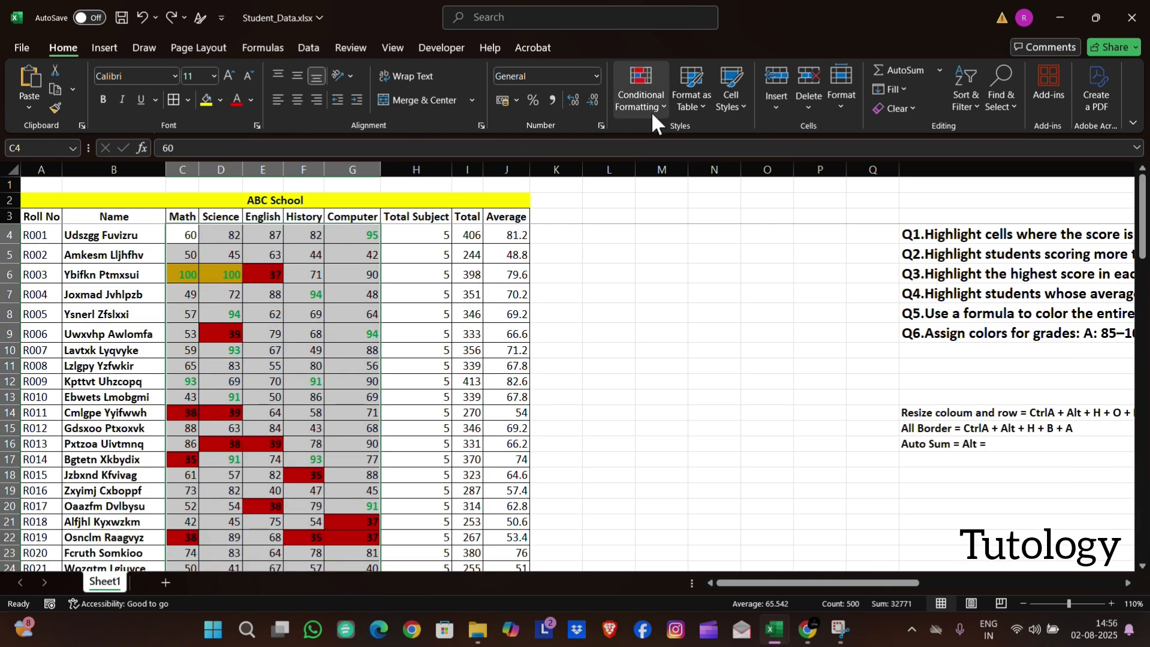
{"action": "left_click", "coordinate": [652, 112]}
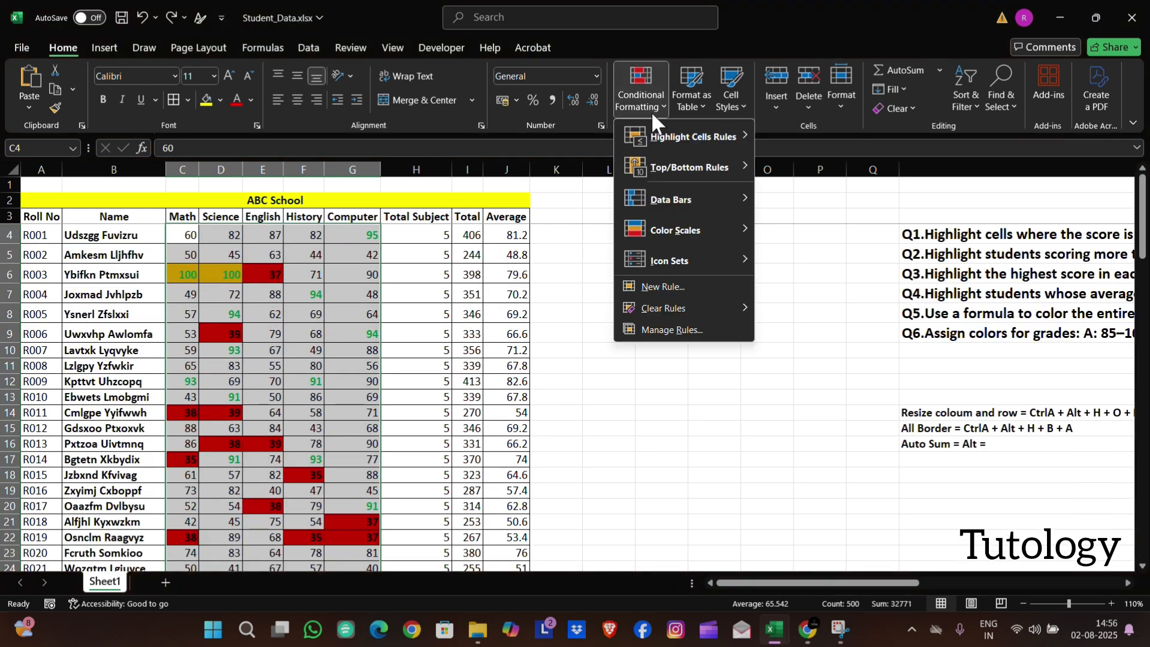
{"action": "left_click", "coordinate": [651, 293]}
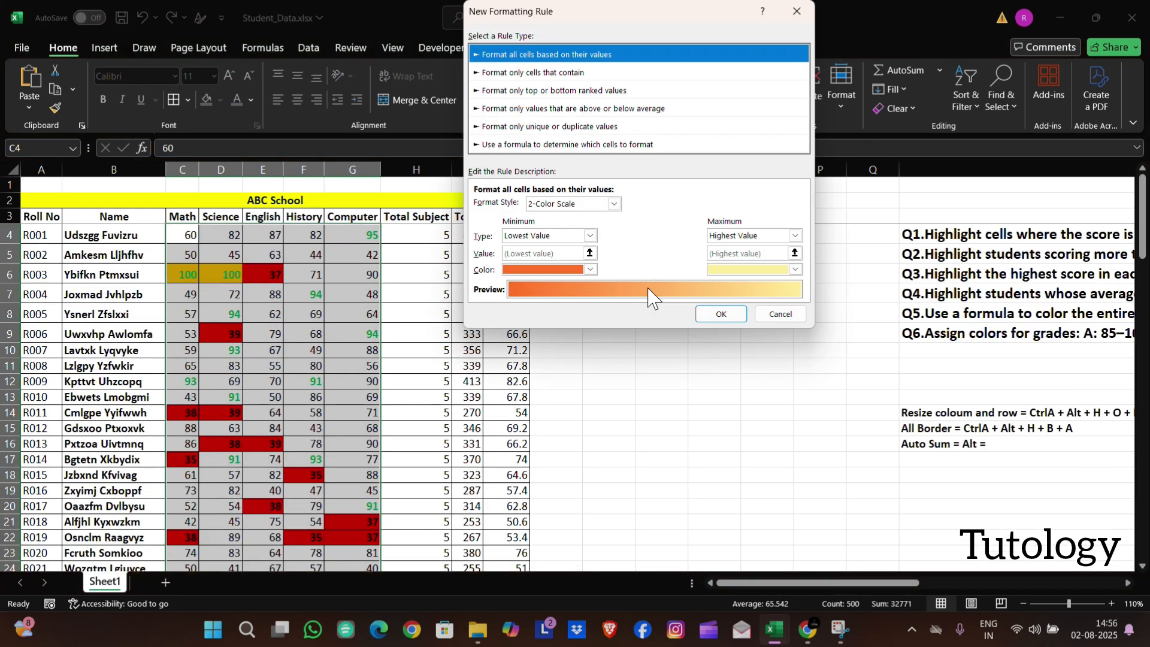
{"action": "left_click", "coordinate": [598, 73]}
{"action": "left_click", "coordinate": [702, 206]}
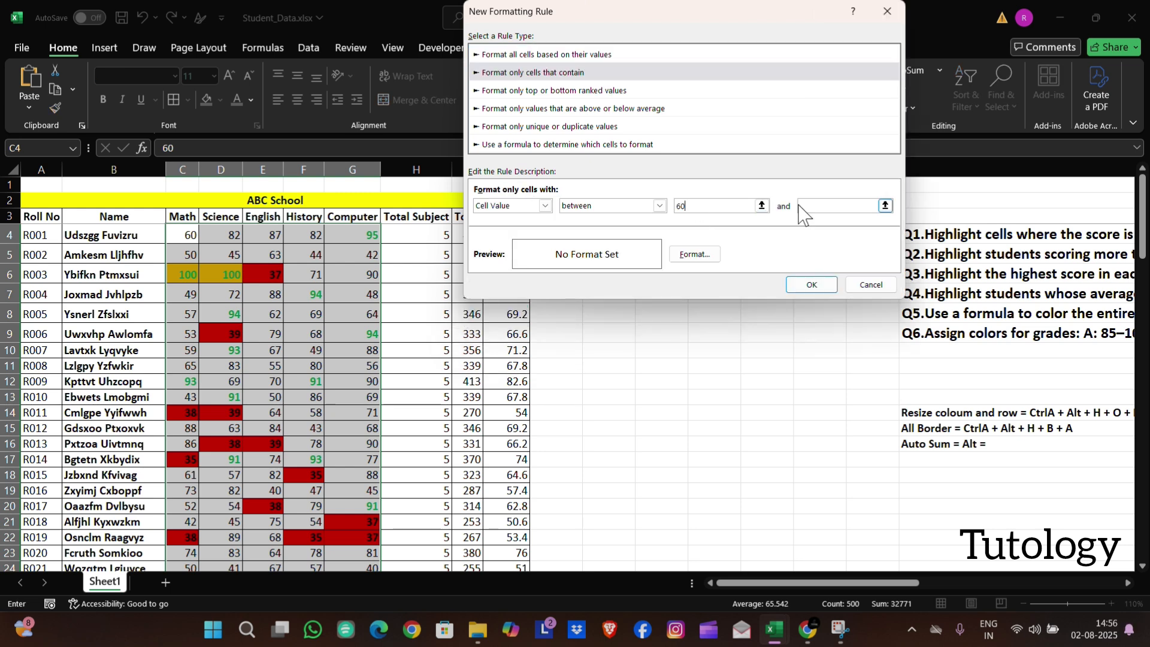
{"action": "type", "text": "75"}
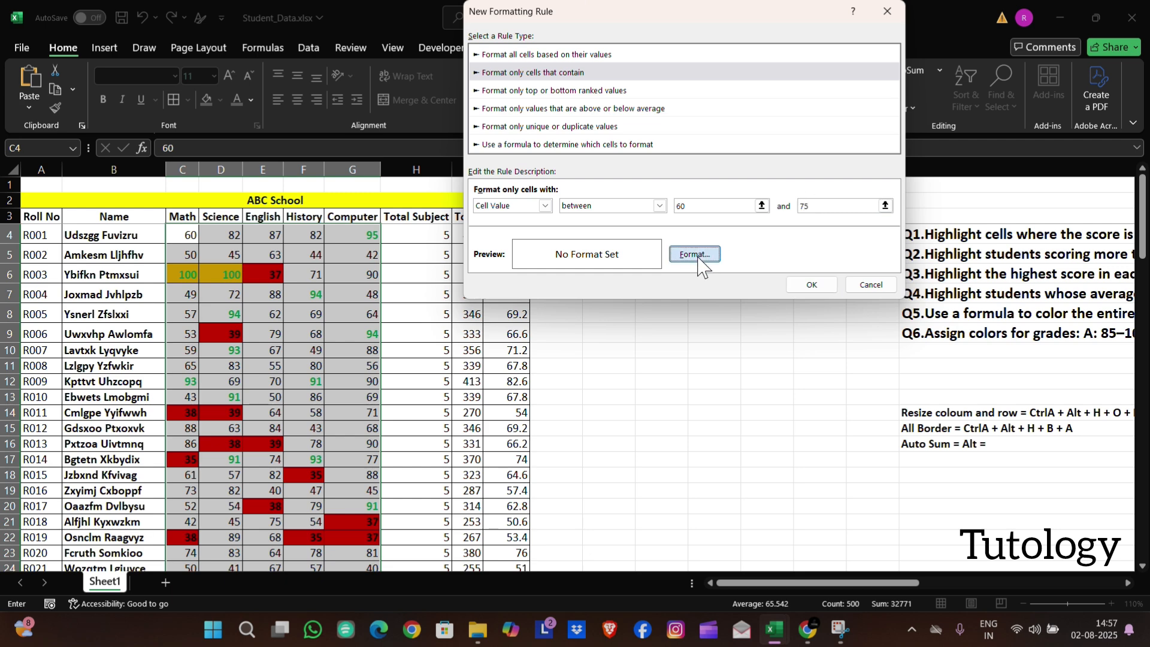
Give the 60-to-75 rule a light blue fill and apply it to the subject scores
{"action": "left_click", "coordinate": [695, 254]}
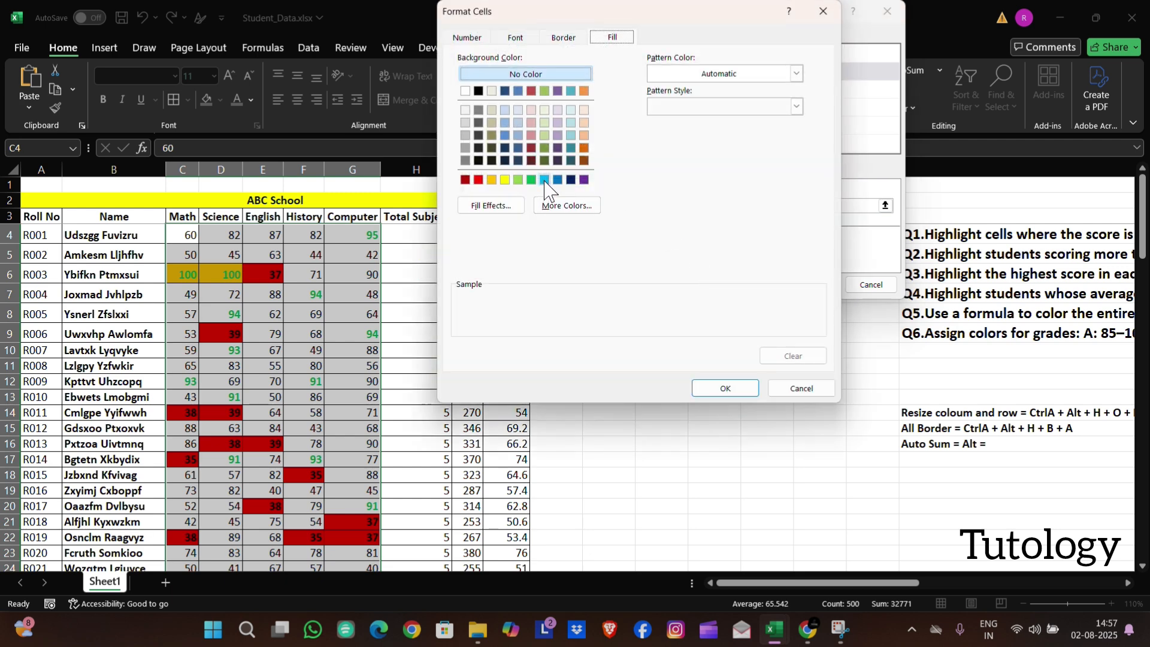
{"action": "left_click", "coordinate": [544, 180]}
{"action": "left_click", "coordinate": [725, 388]}
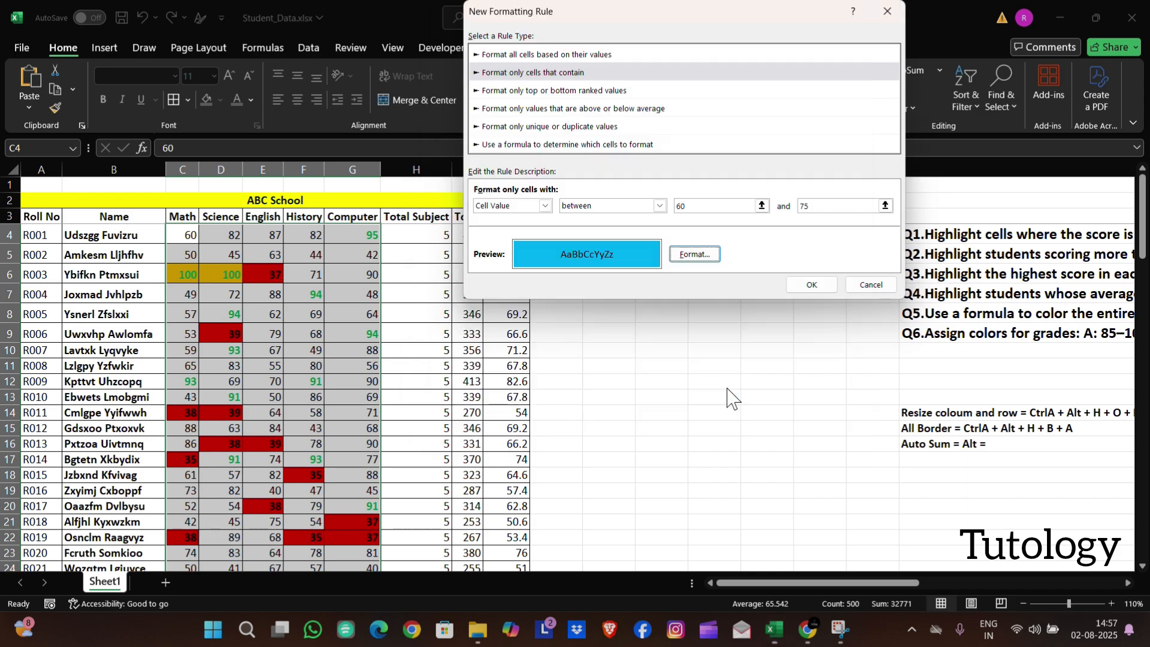
{"action": "left_click", "coordinate": [812, 285]}
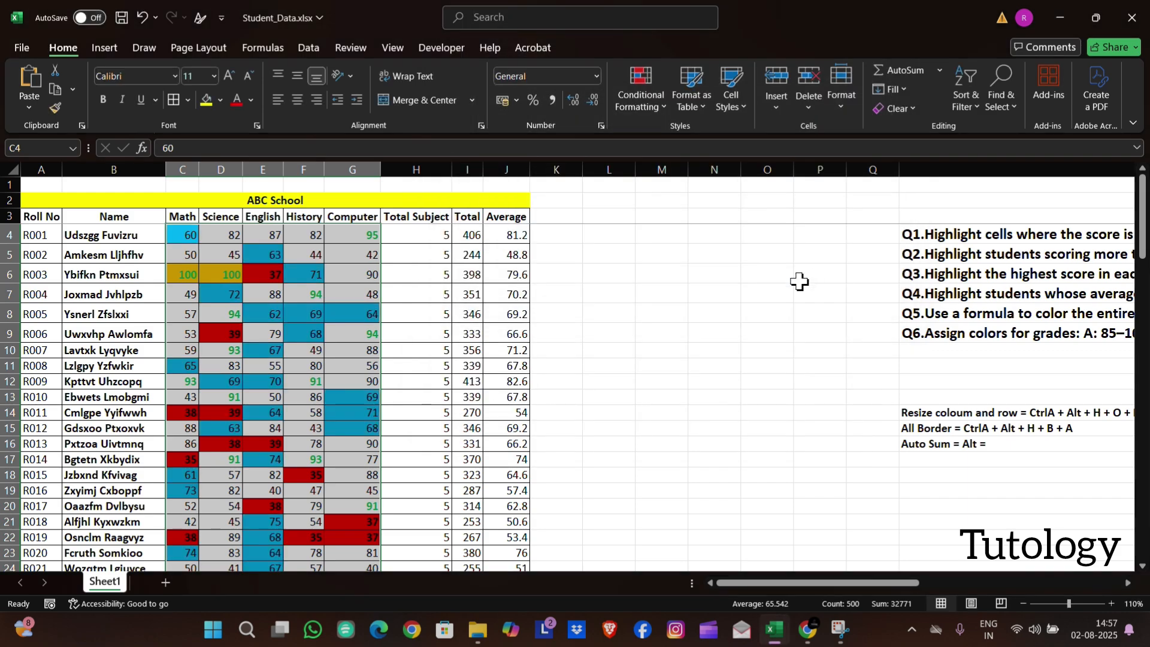
{"action": "scroll", "coordinate": [334, 443], "scroll_direction": "down", "scroll_amount": 6}
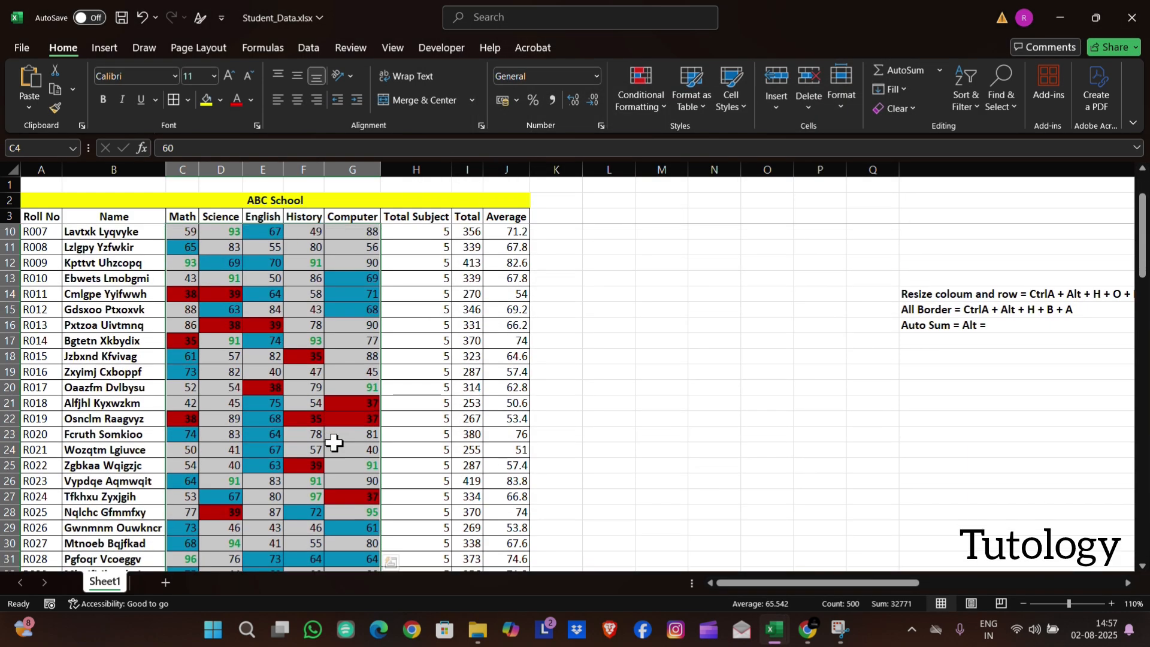
{"action": "scroll", "coordinate": [334, 442], "scroll_direction": "down", "scroll_amount": 2}
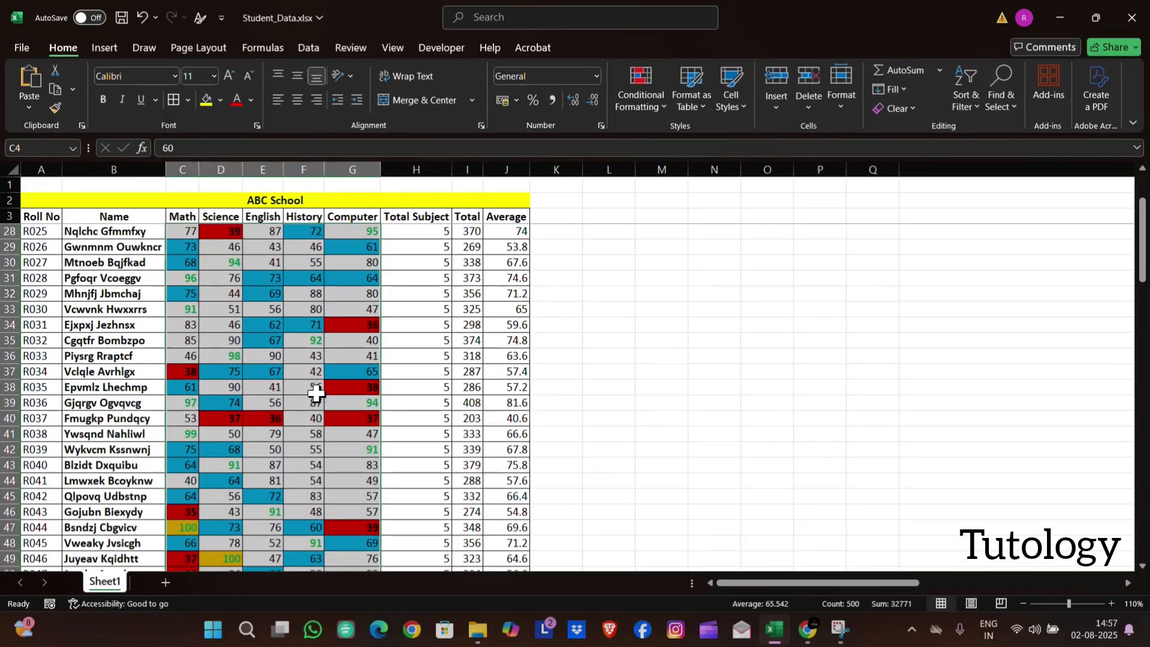
{"action": "scroll", "coordinate": [334, 401], "scroll_direction": "down", "scroll_amount": 3}
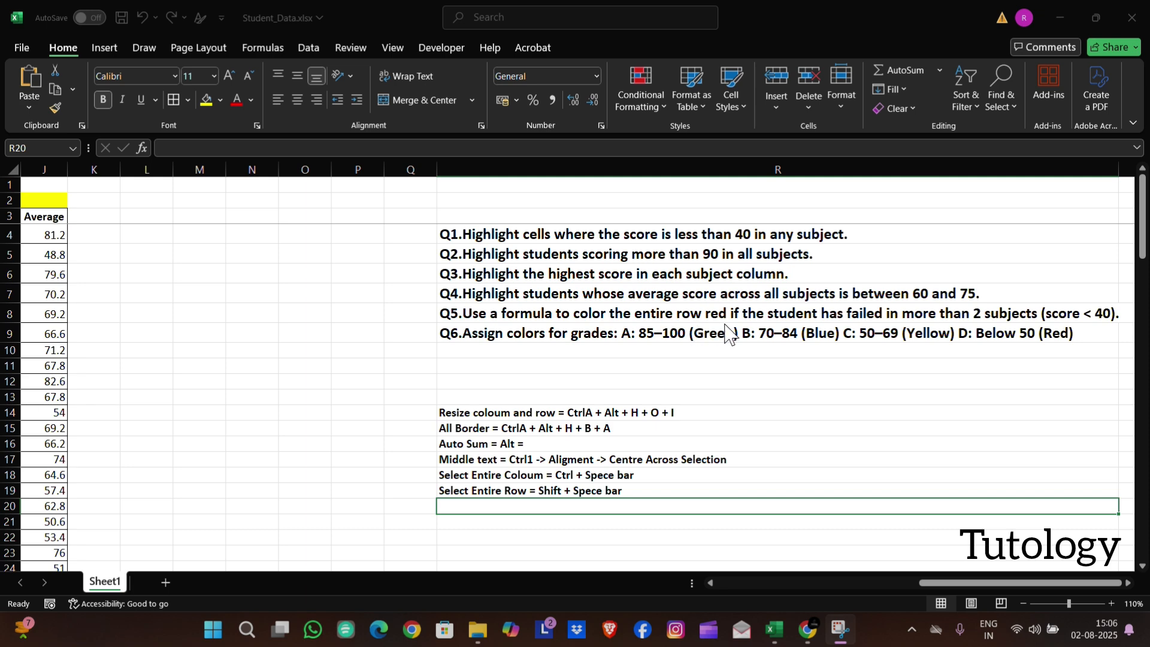
{"action": "scroll", "coordinate": [828, 323], "scroll_direction": "right", "scroll_amount": 3}
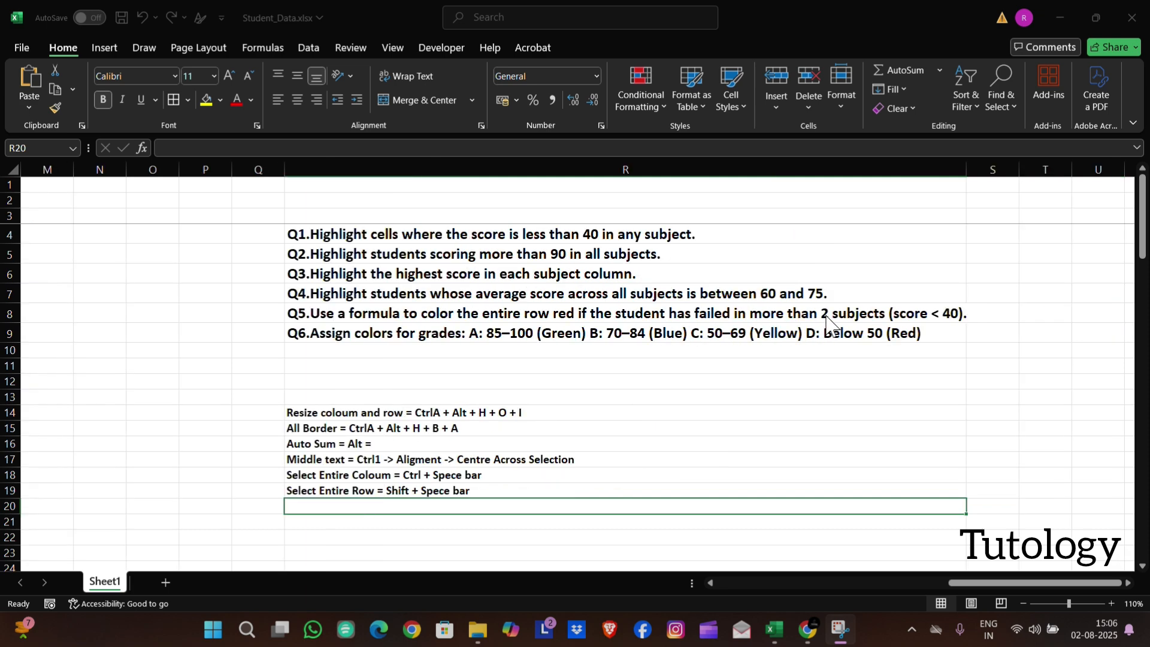
Add the note "(IF Functions)" beside questions Q5 and Q6, in cells S8 and S9
{"action": "left_click", "coordinate": [991, 311]}
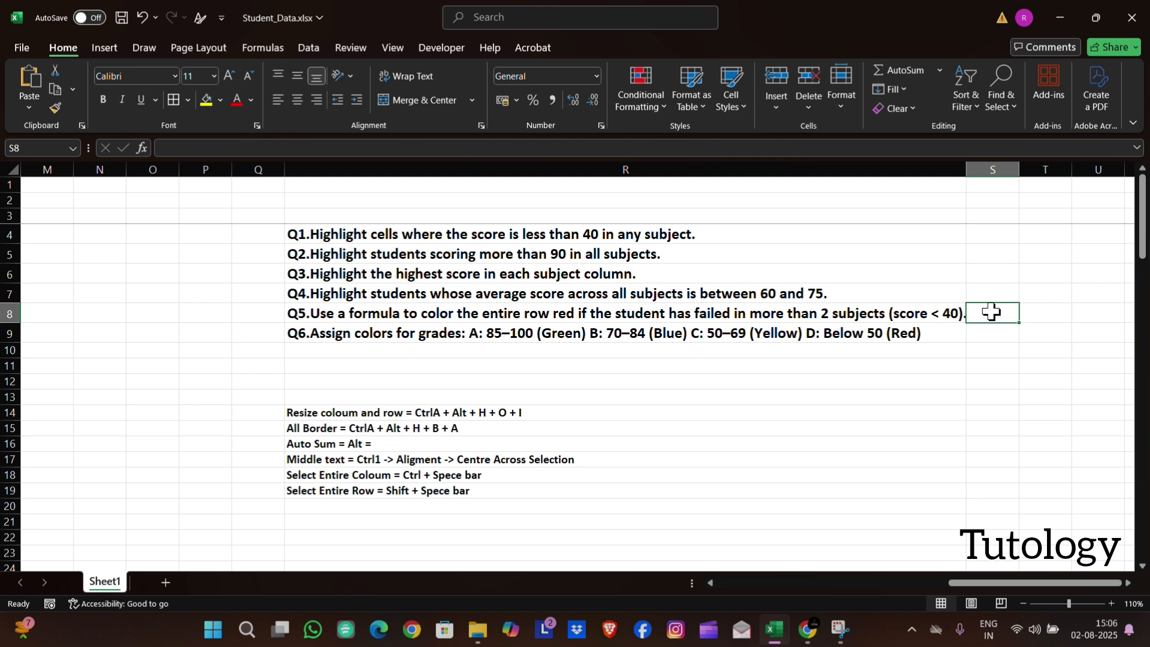
{"action": "type", "text": "(IF Functions"}
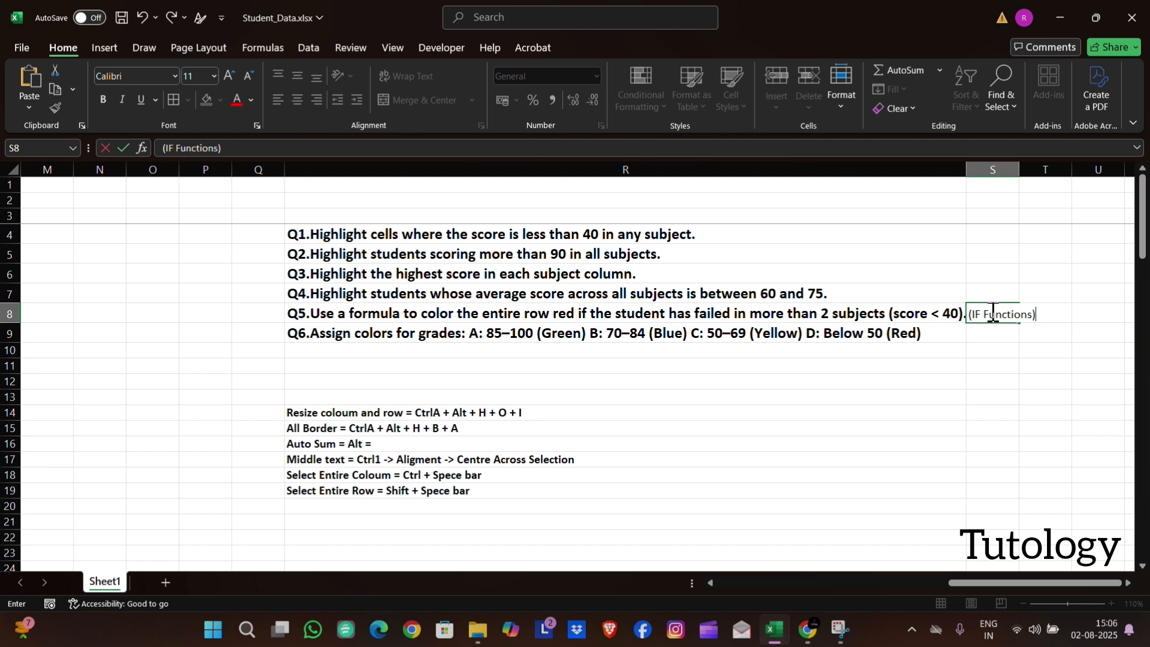
{"action": "key", "text": "Return"}
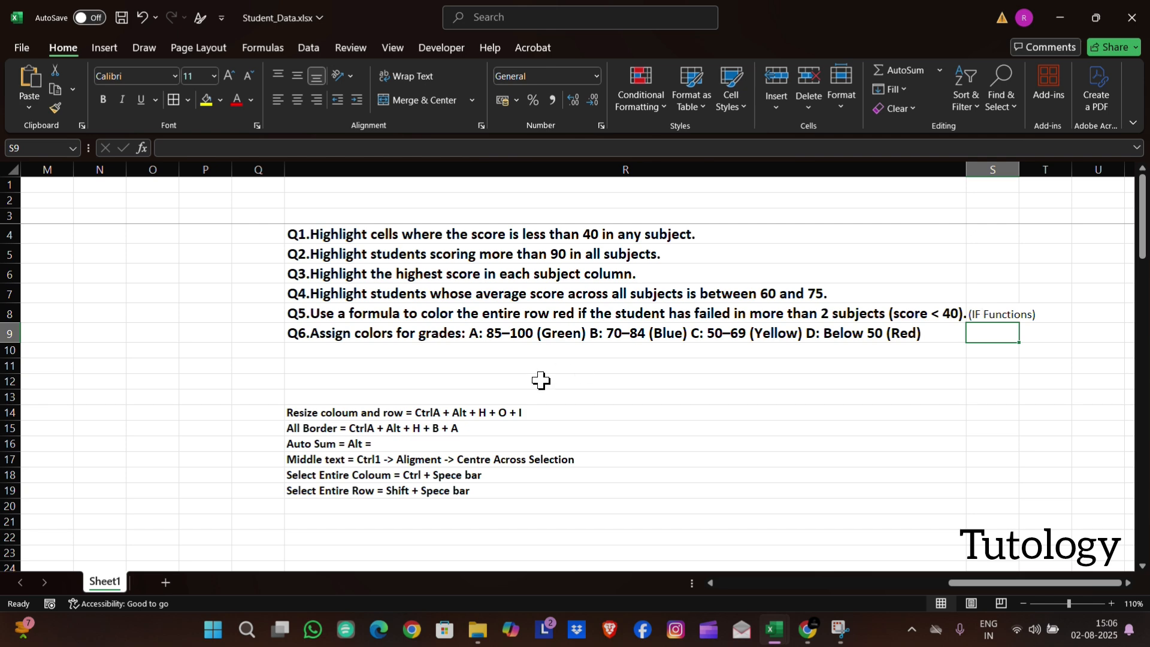
{"action": "type", "text": "(IF Functions)"}
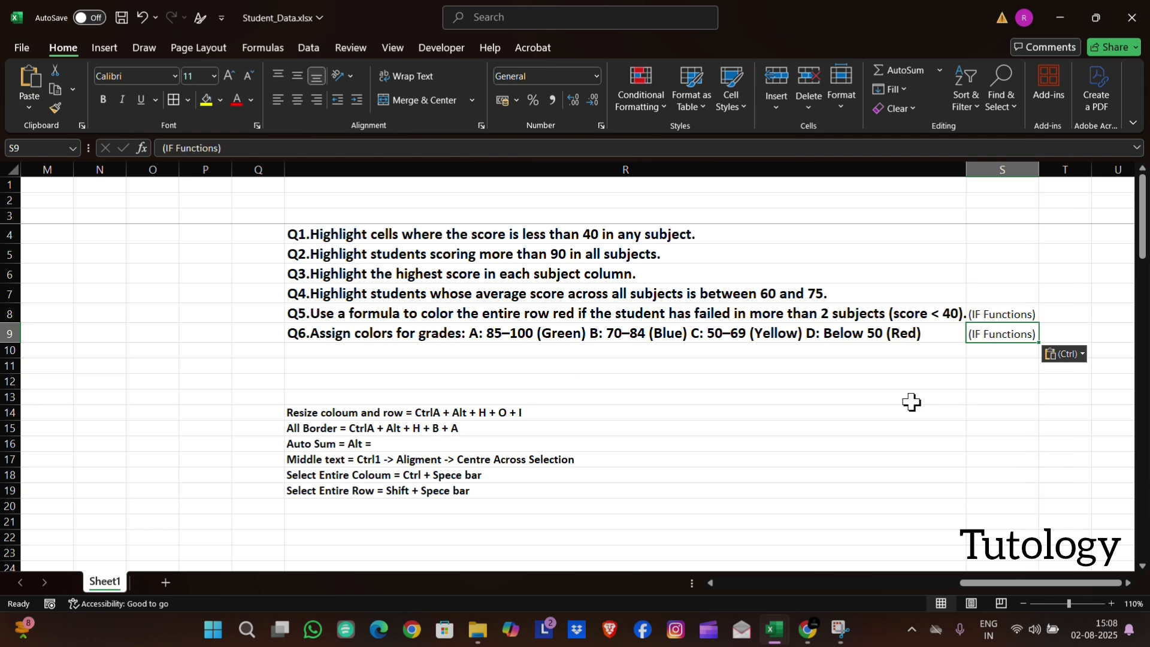
Inspect the formulas behind the first student's Total Subject and Total values in cells H4 and I4
{"action": "scroll", "coordinate": [911, 402], "scroll_direction": "left", "scroll_amount": 10}
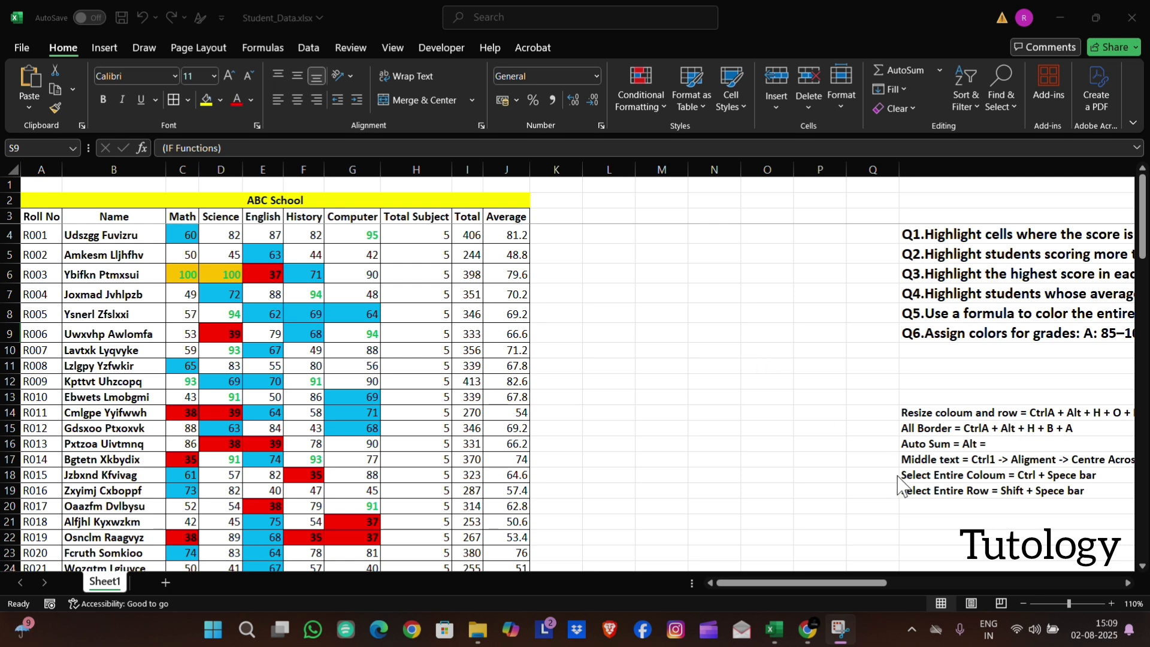
{"action": "scroll", "coordinate": [893, 482], "scroll_direction": "right", "scroll_amount": 3}
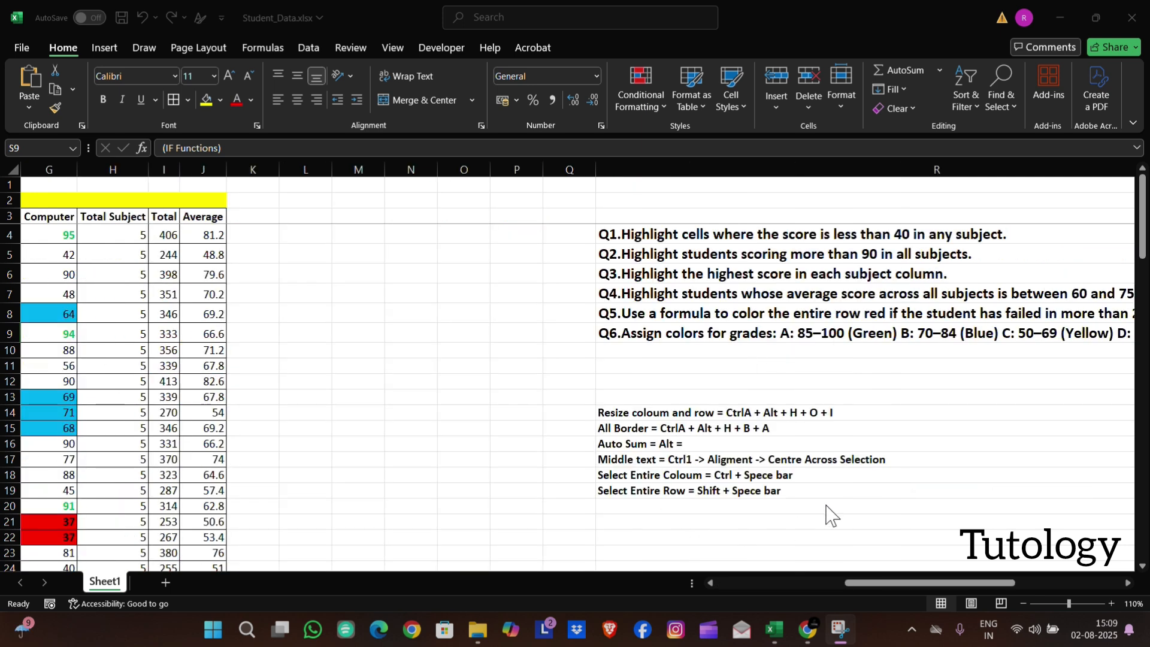
{"action": "scroll", "coordinate": [796, 513], "scroll_direction": "left", "scroll_amount": 3}
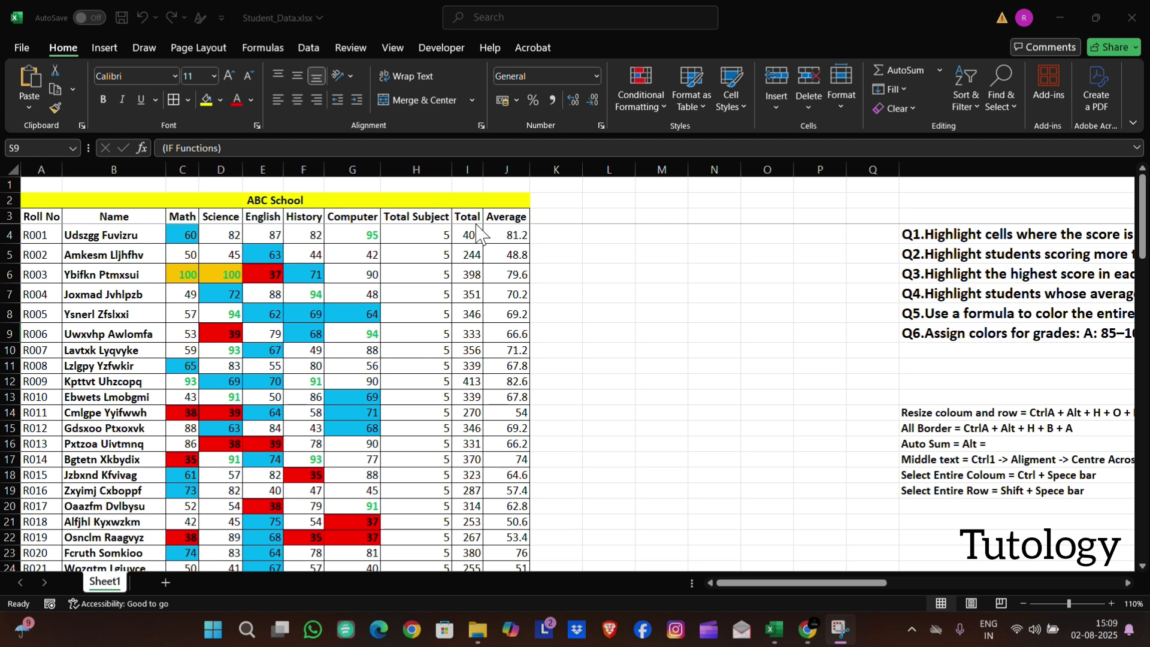
{"action": "left_click", "coordinate": [442, 232]}
{"action": "key", "text": "F2"}
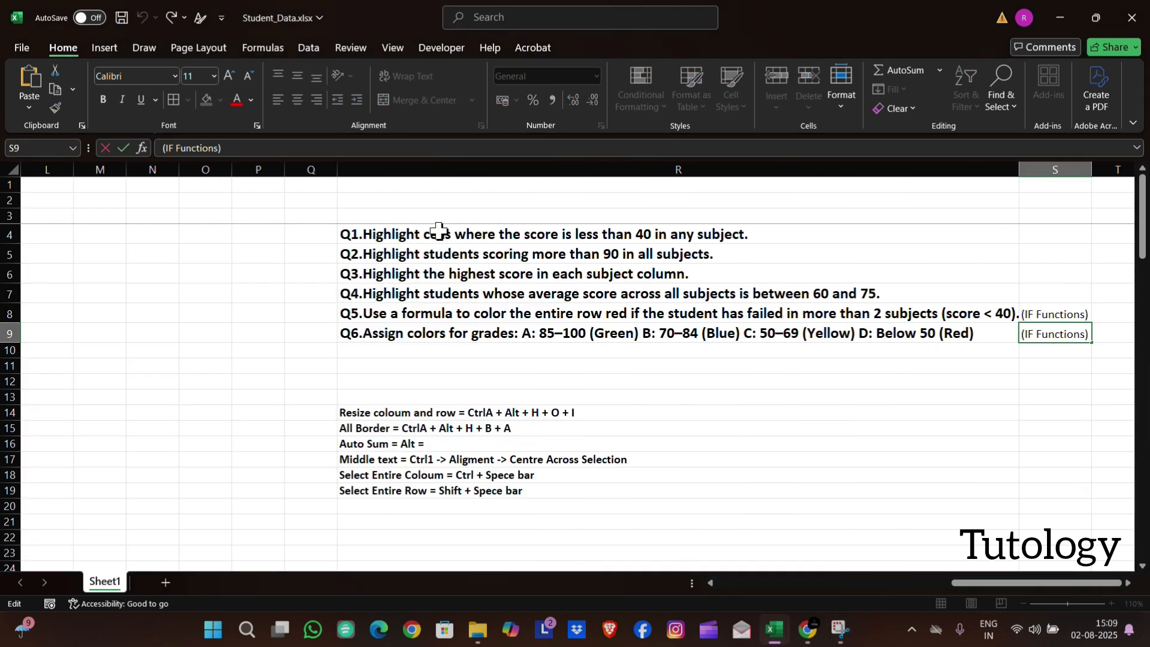
{"action": "scroll", "coordinate": [439, 232], "scroll_direction": "left", "scroll_amount": 5}
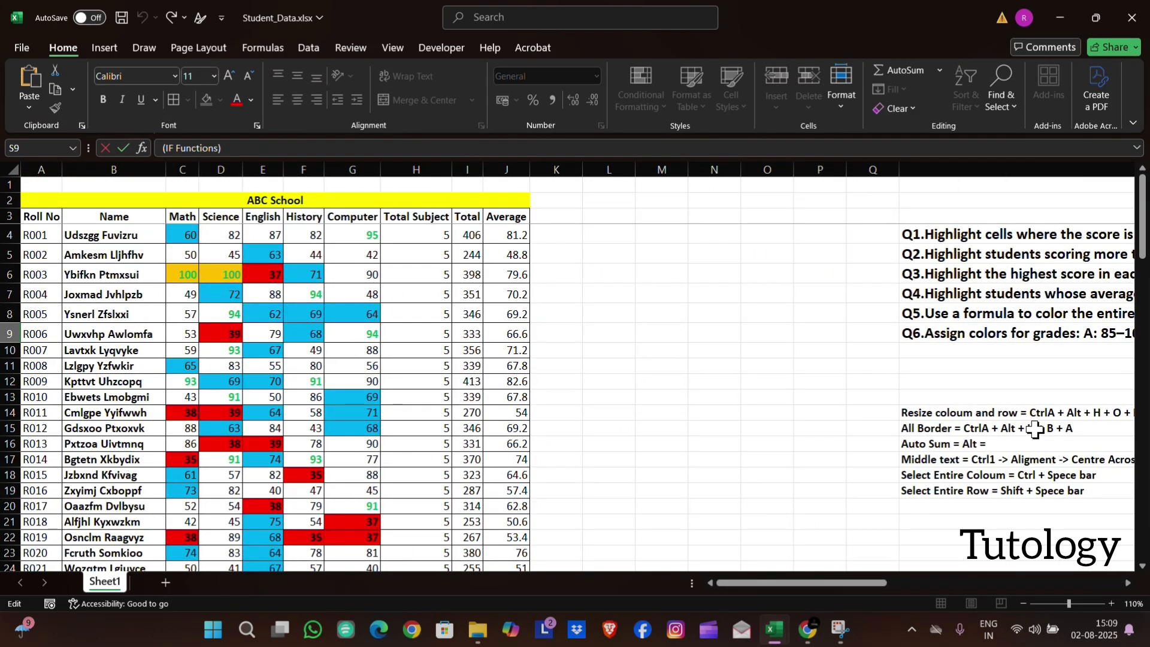
{"action": "scroll", "coordinate": [1035, 428], "scroll_direction": "right", "scroll_amount": 3}
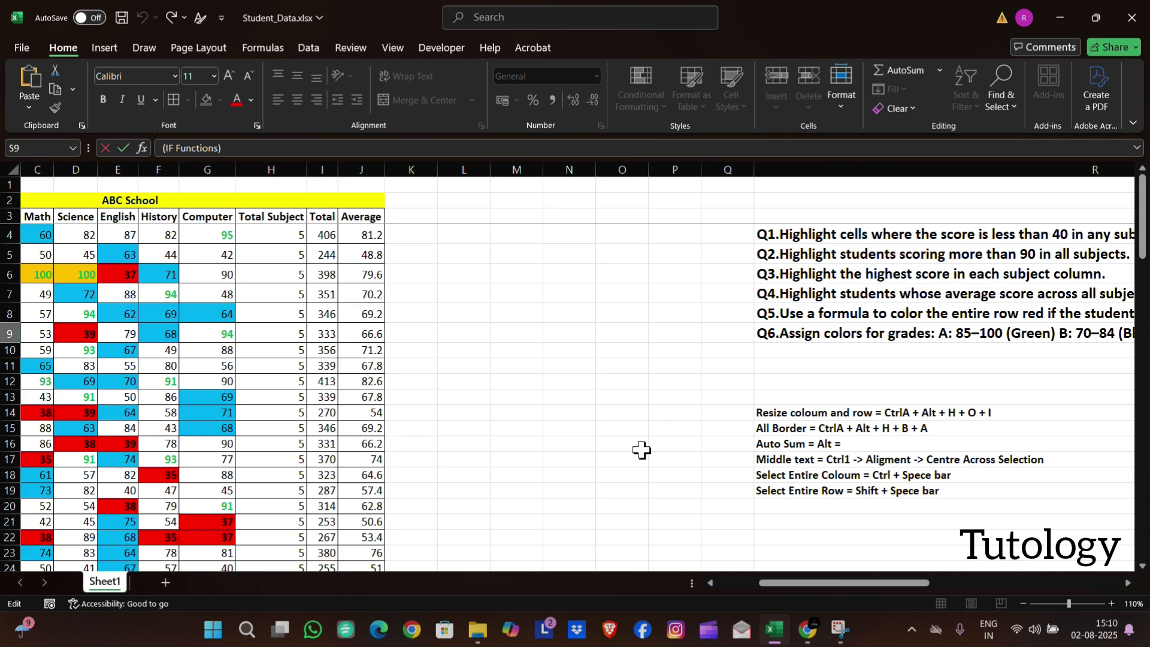
{"action": "scroll", "coordinate": [642, 450], "scroll_direction": "left", "scroll_amount": 3}
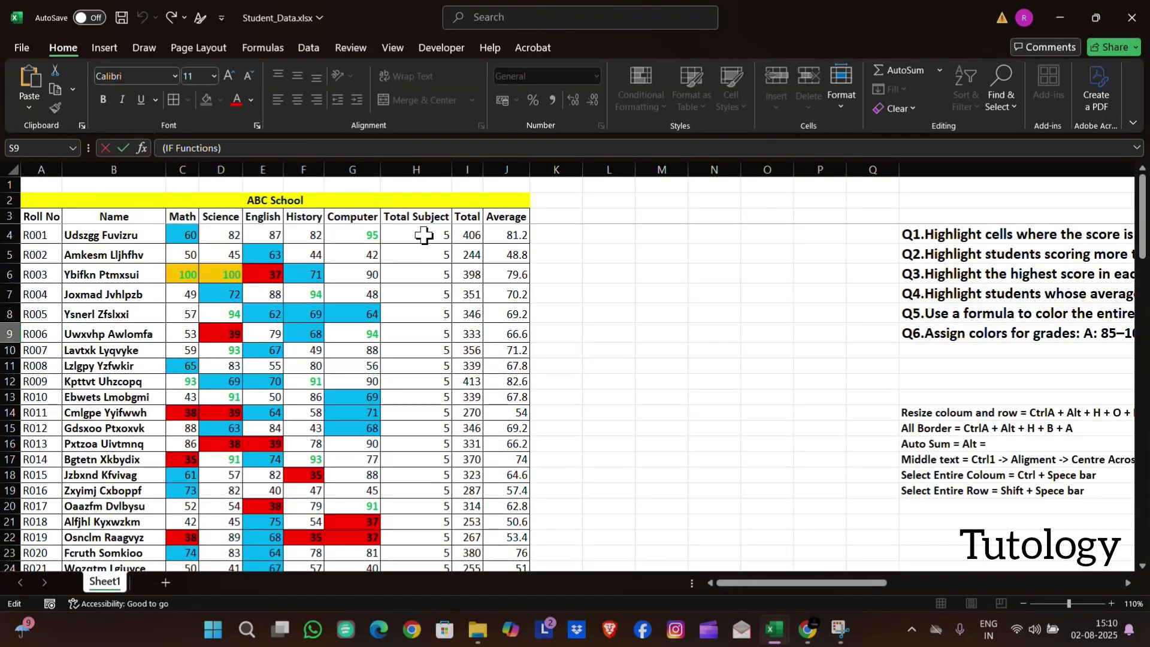
{"action": "double_click", "coordinate": [423, 236]}
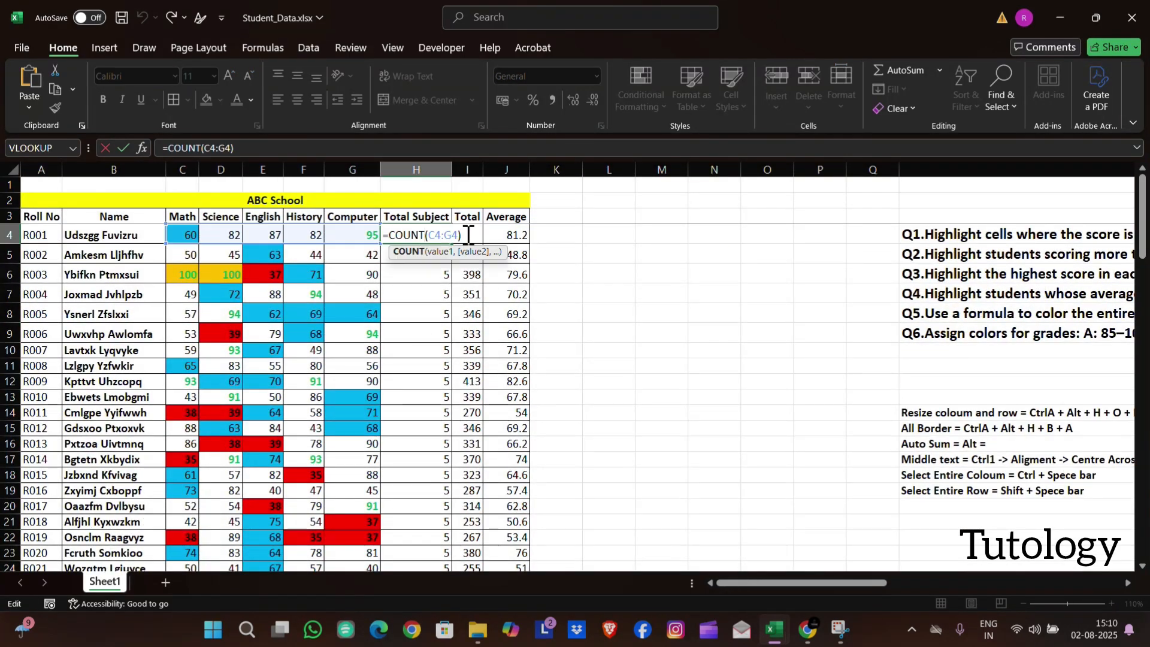
{"action": "key", "text": "Return"}
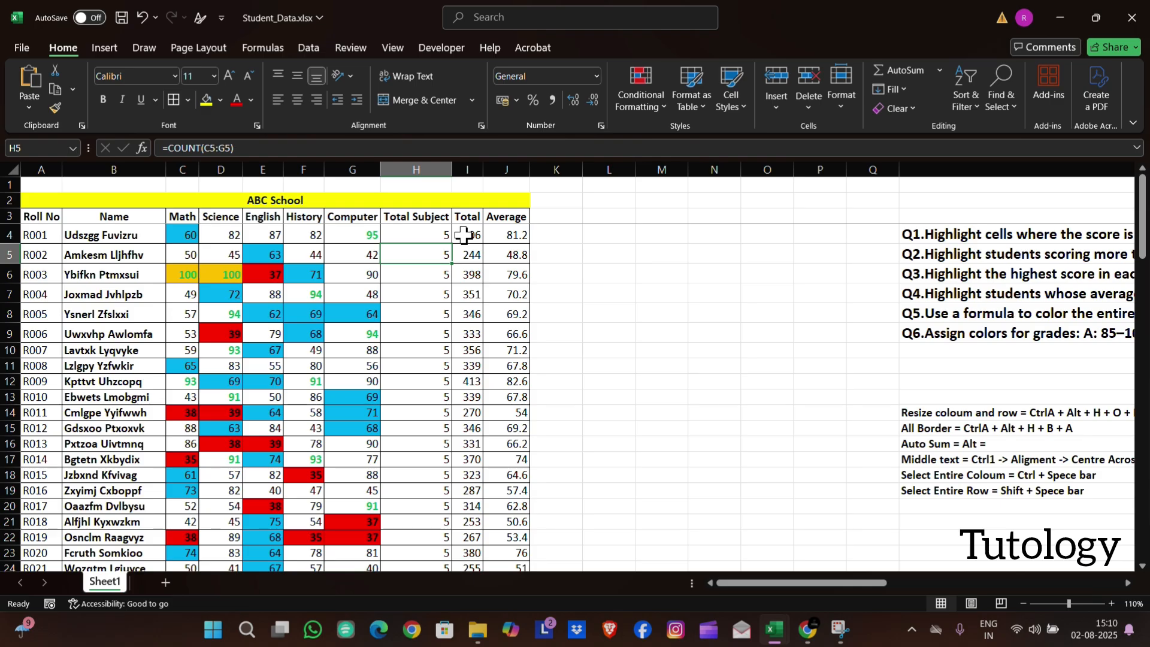
{"action": "double_click", "coordinate": [464, 235]}
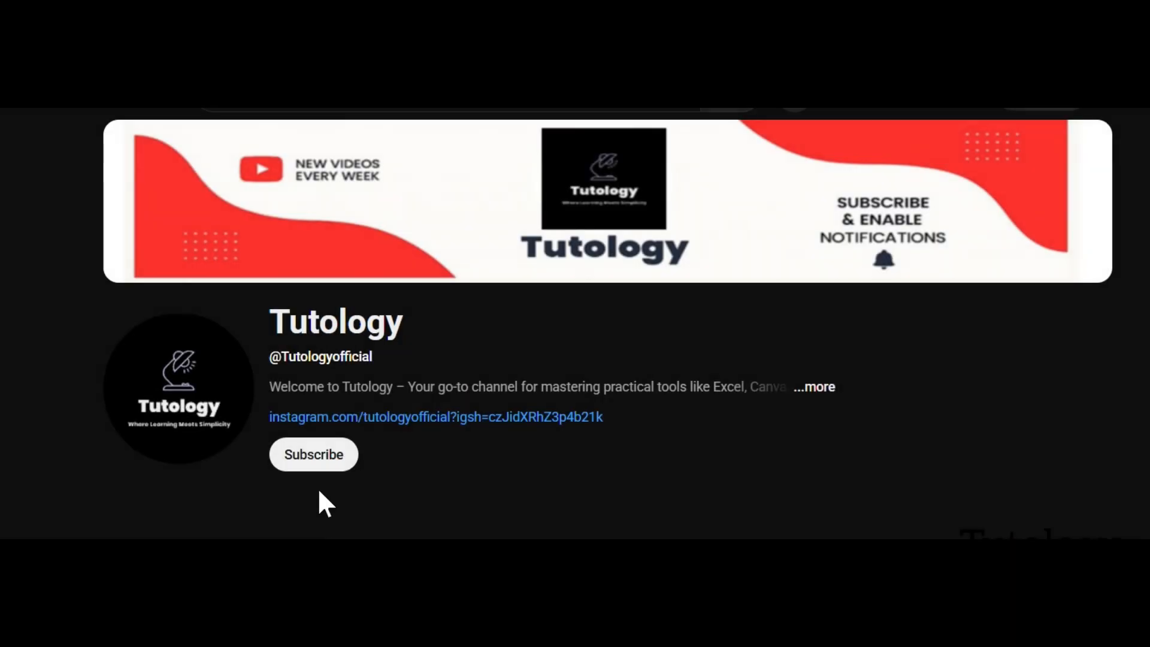